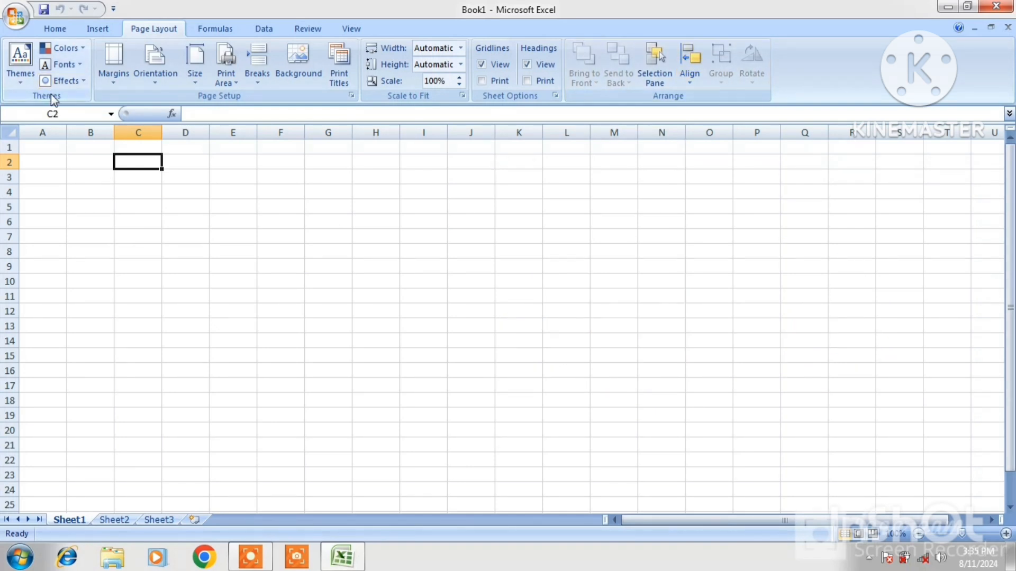
# Open the recent STUSENT LIST workbook and select cell D8
pyautogui.click(16, 16)
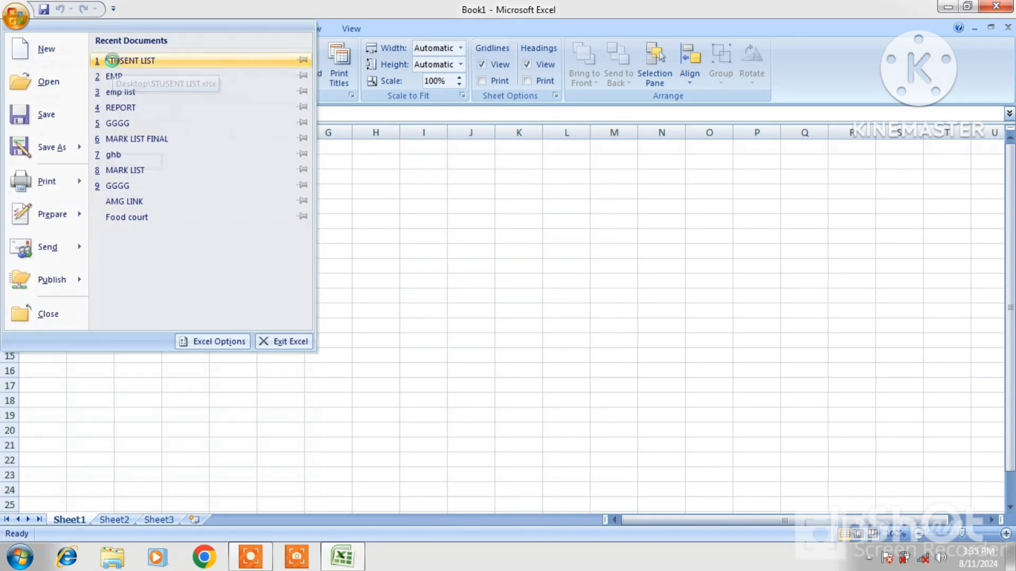
pyautogui.click(114, 61)
pyautogui.click(206, 251)
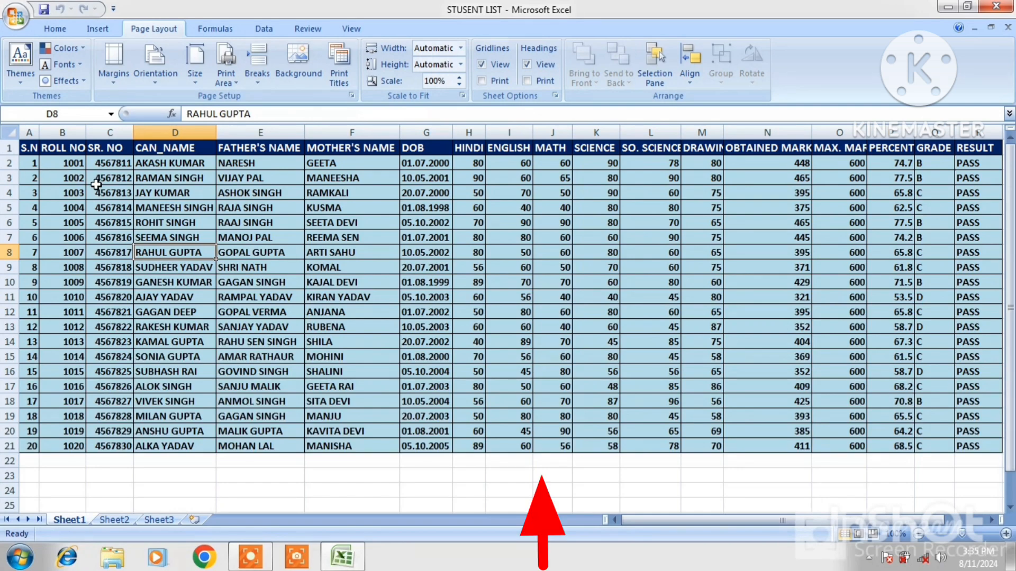
# Apply the Paper theme to the workbook and look over the available theme colour sets
pyautogui.click(22, 87)
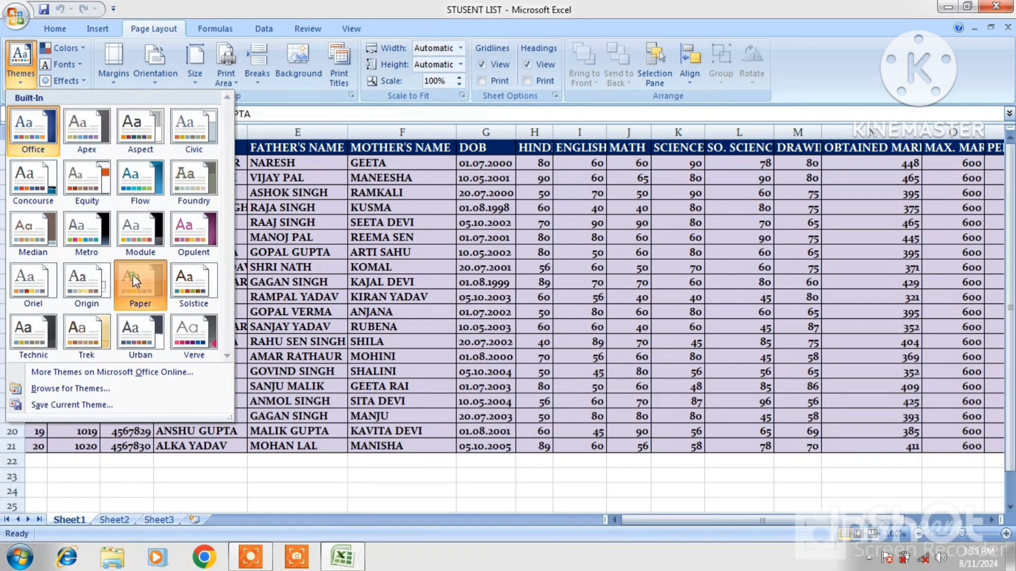
pyautogui.click(137, 285)
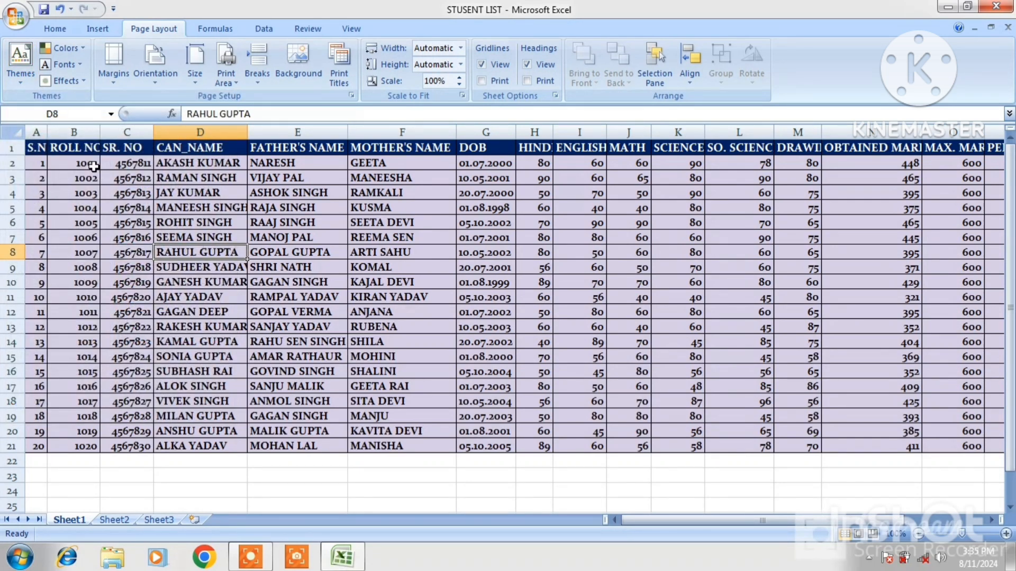
pyautogui.click(80, 49)
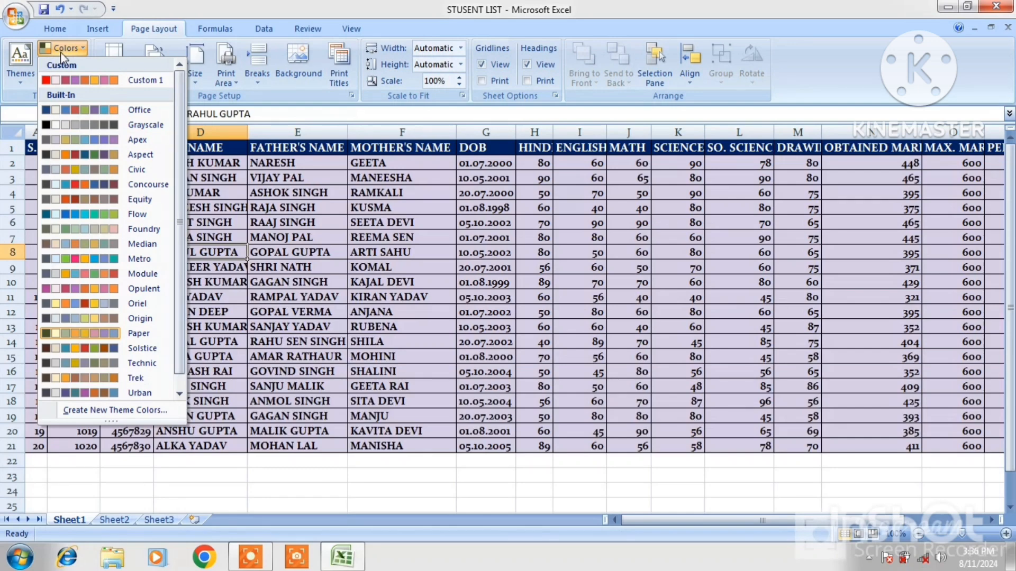
pyautogui.click(63, 50)
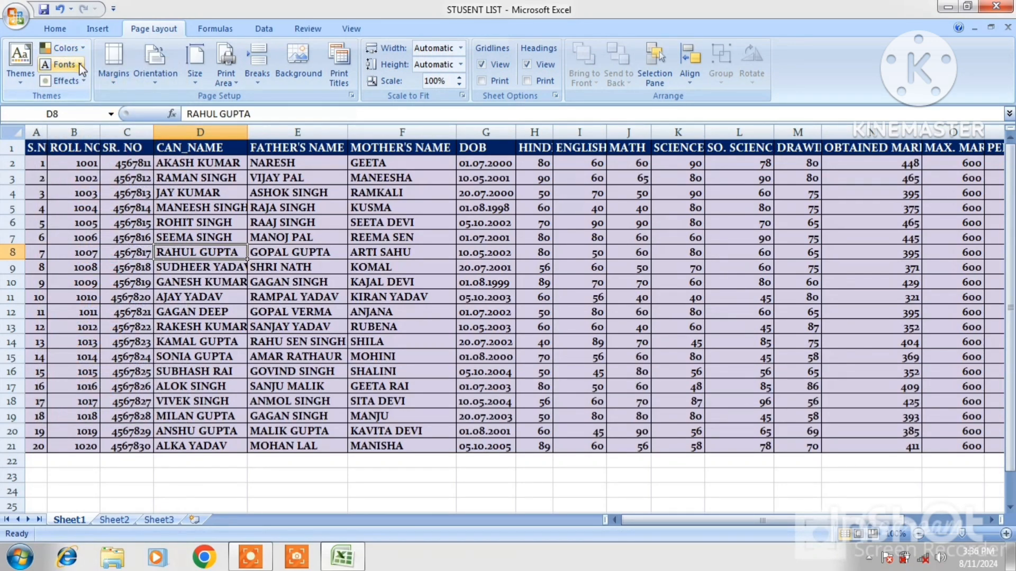
# Change the theme fonts to Office Classic 2 (Arial) and look over the theme effects
pyautogui.click(79, 65)
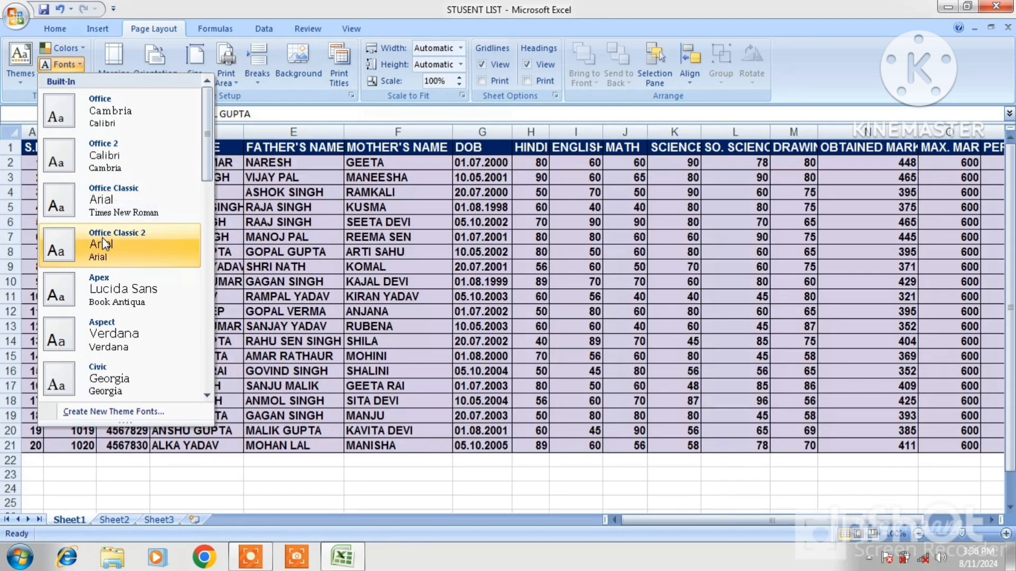
pyautogui.click(103, 243)
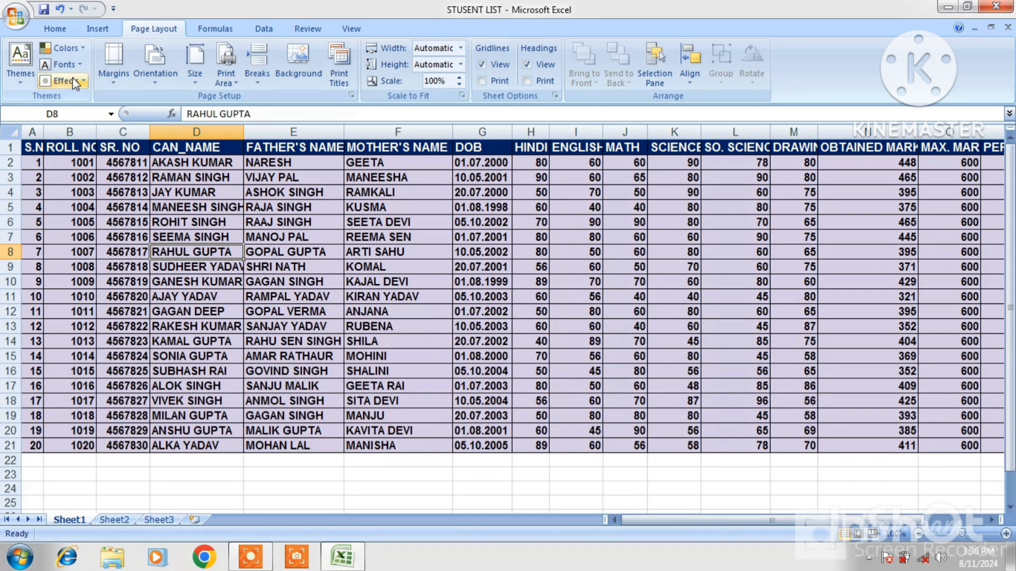
pyautogui.click(77, 83)
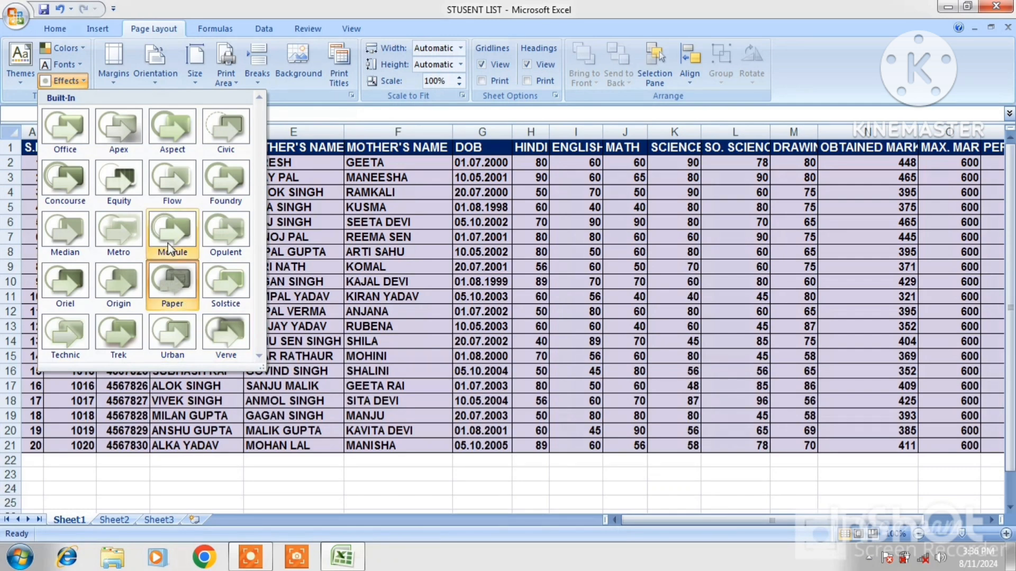
# Switch the workbook back to the built-in Office theme and select cell C3
pyautogui.click(18, 63)
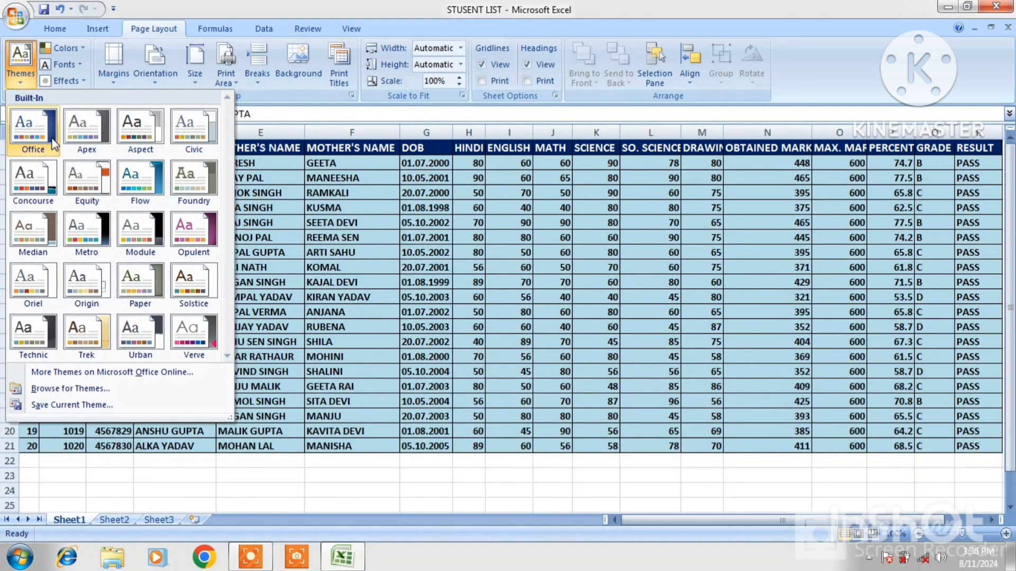
pyautogui.click(52, 136)
pyautogui.click(52, 132)
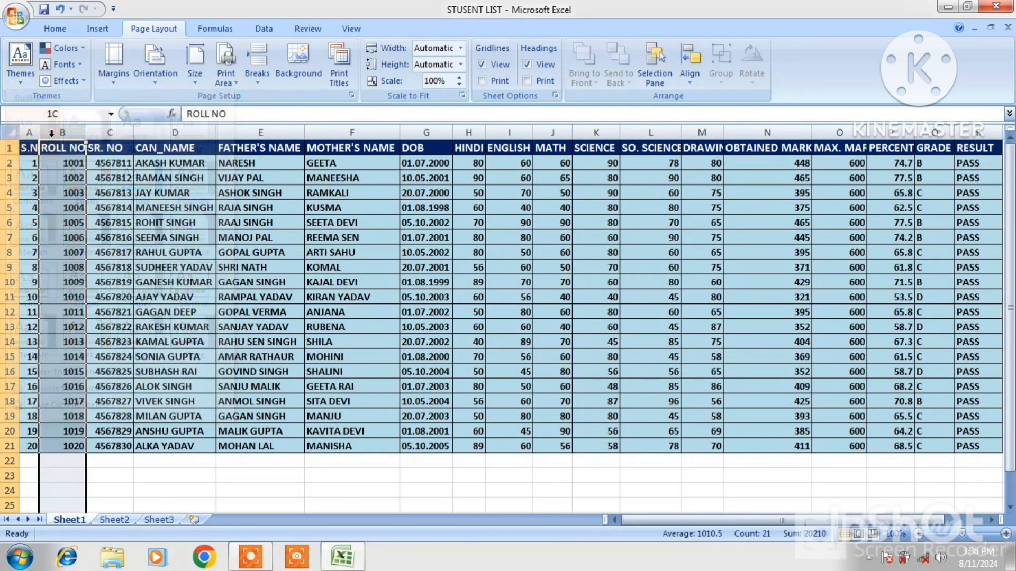
pyautogui.click(90, 181)
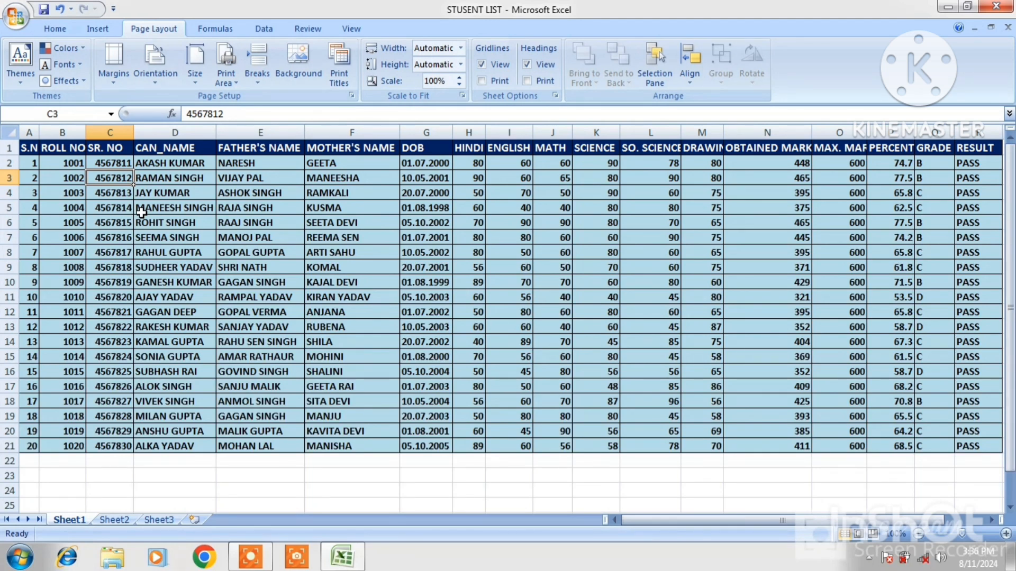
# Create a new blank workbook and show it in Page Layout view, zoomed out so several pages fit
pyautogui.hotkey('ctrl', 'n')
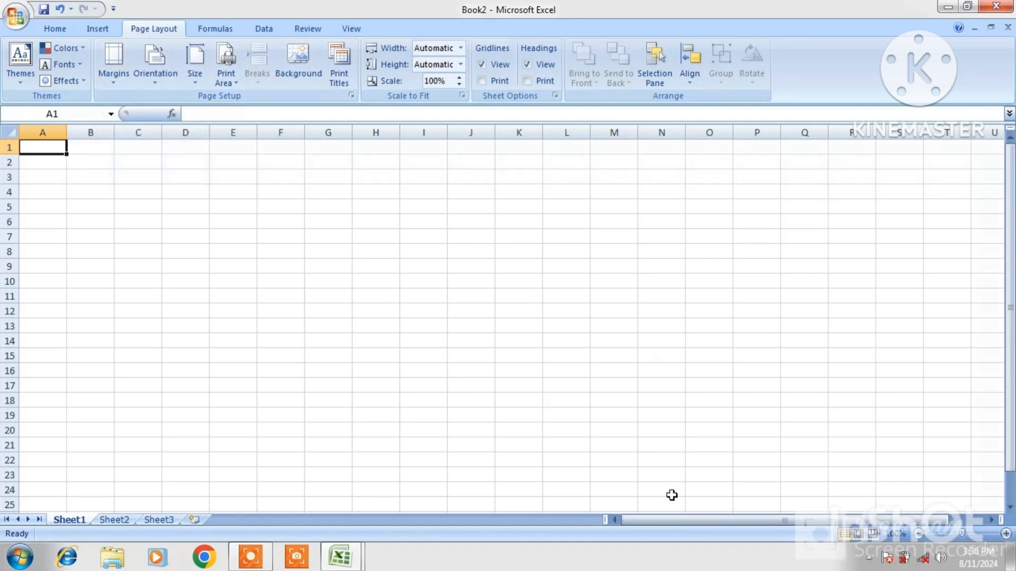
pyautogui.click(857, 533)
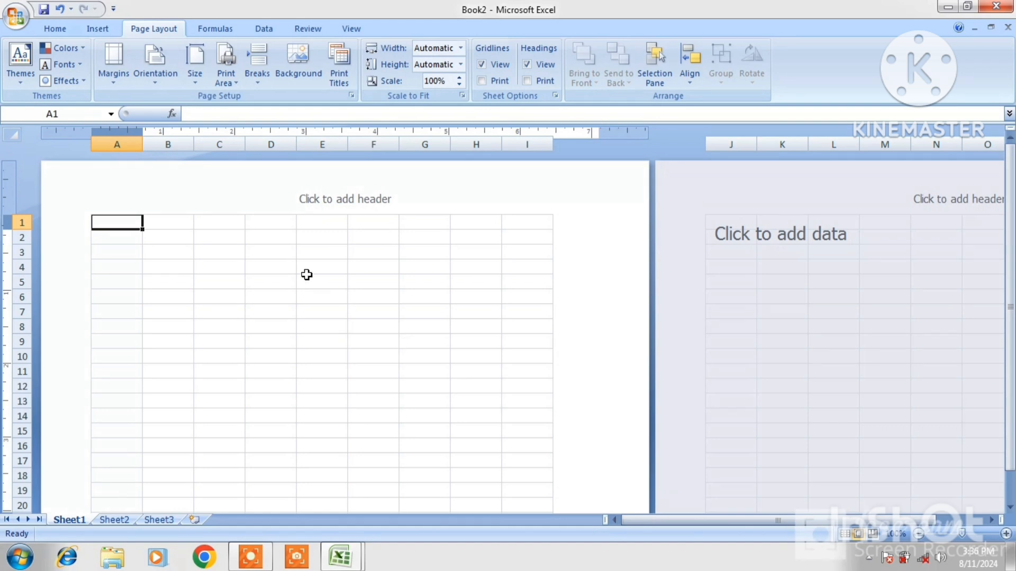
pyautogui.click(258, 247)
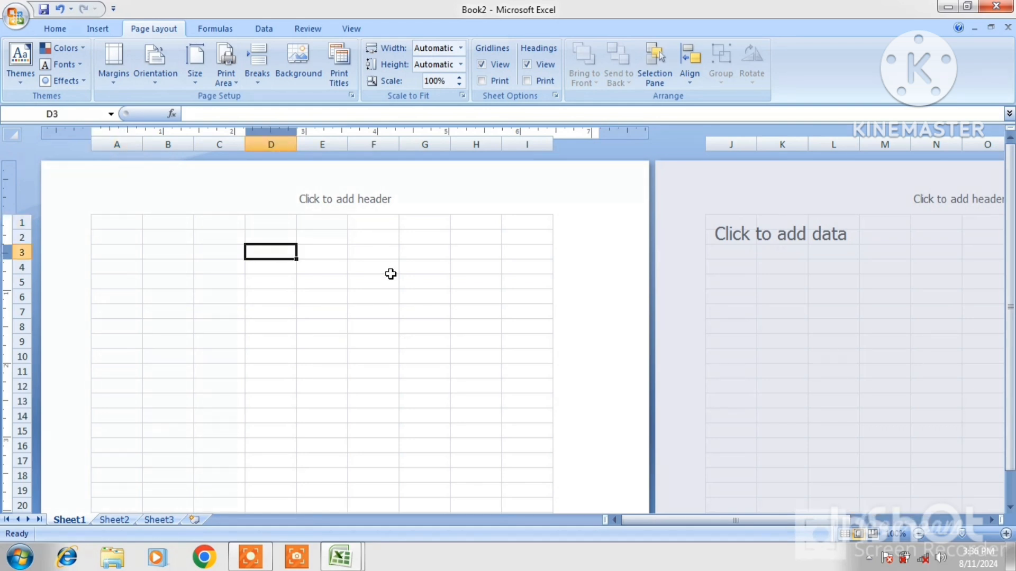
pyautogui.click(917, 535)
pyautogui.click(917, 535)
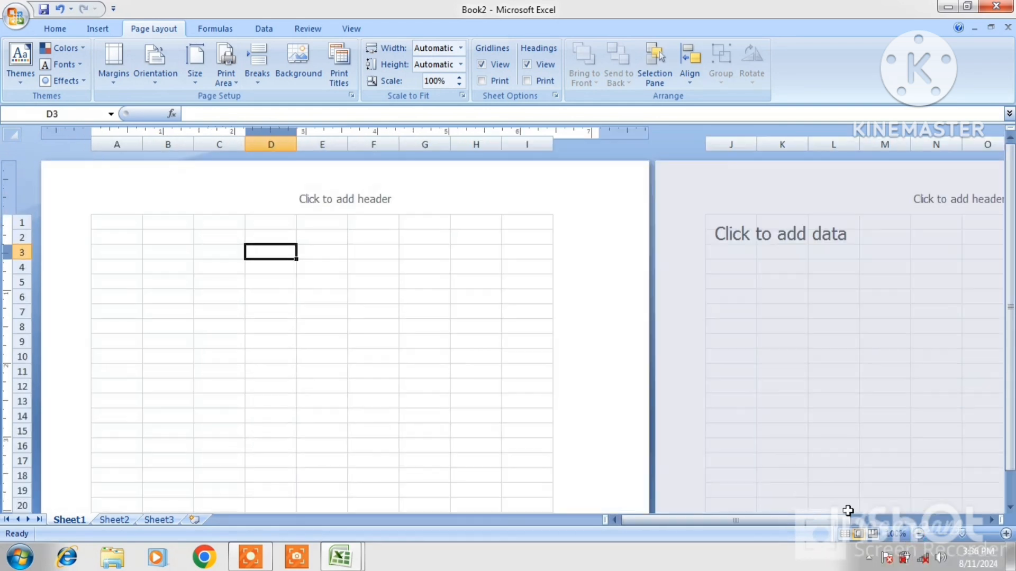
pyautogui.click(918, 536)
pyautogui.click(917, 535)
pyautogui.click(918, 535)
pyautogui.click(918, 535)
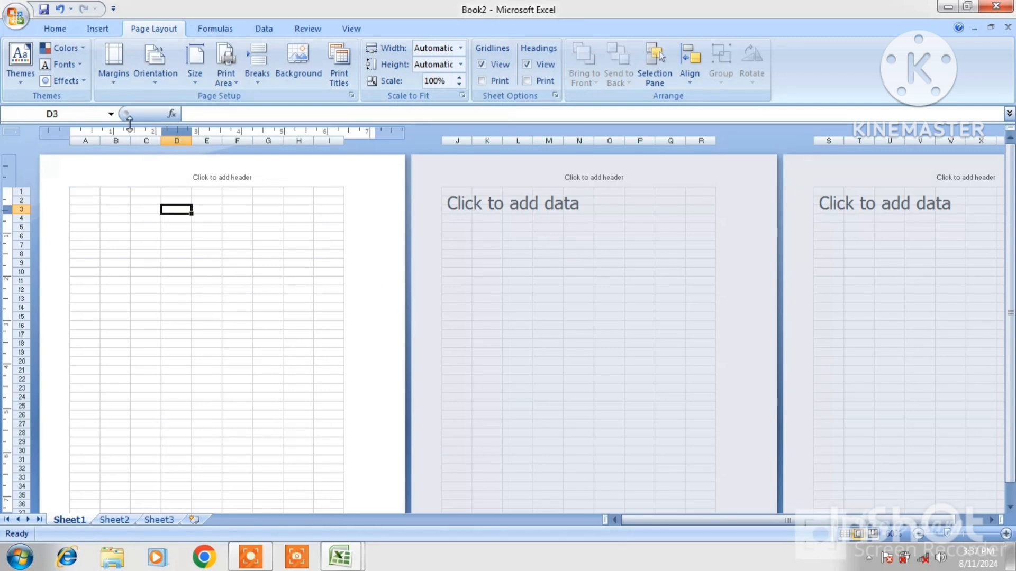
# Apply the last custom margin setting to the sheet, followed by the Wide margin preset
pyautogui.click(111, 85)
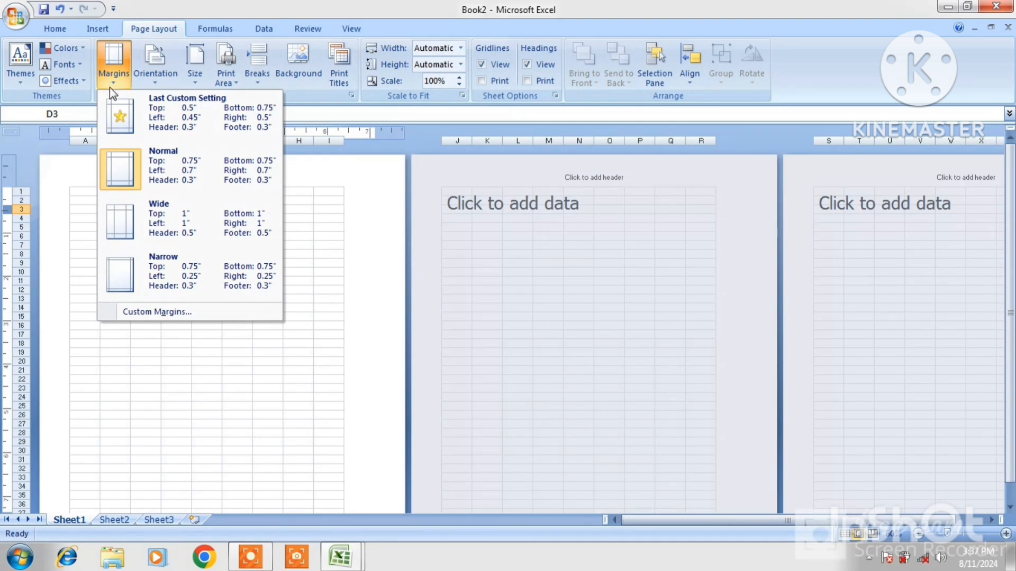
pyautogui.click(153, 112)
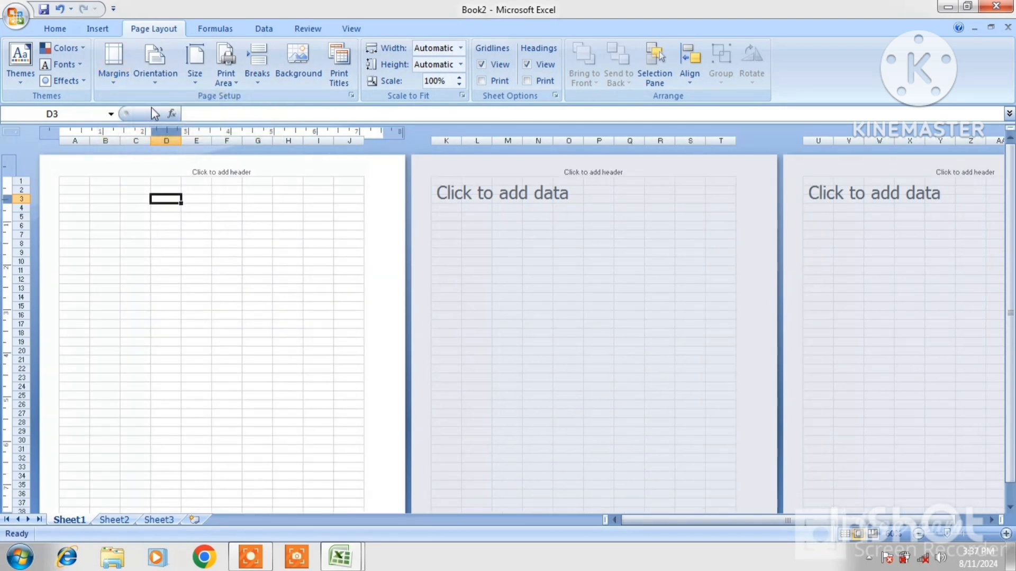
pyautogui.click(122, 78)
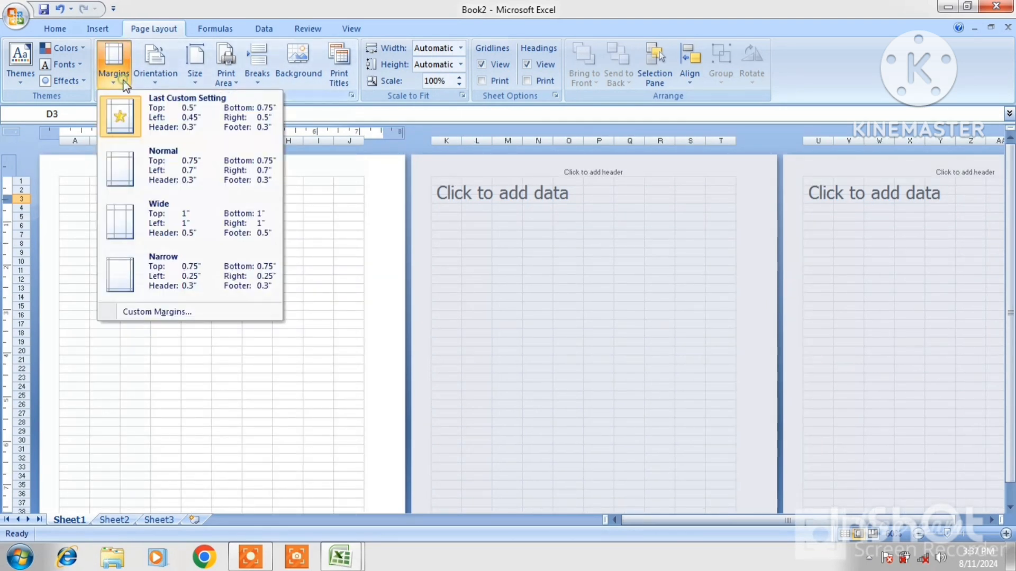
pyautogui.click(141, 206)
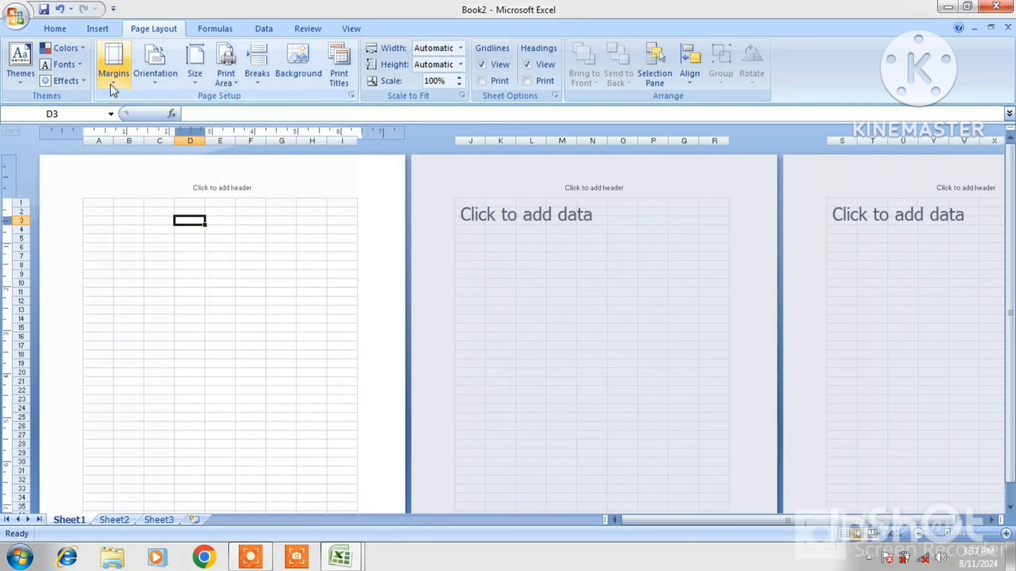
# Restore the Normal margins and set a custom top margin of 0.25 inch
pyautogui.click(113, 66)
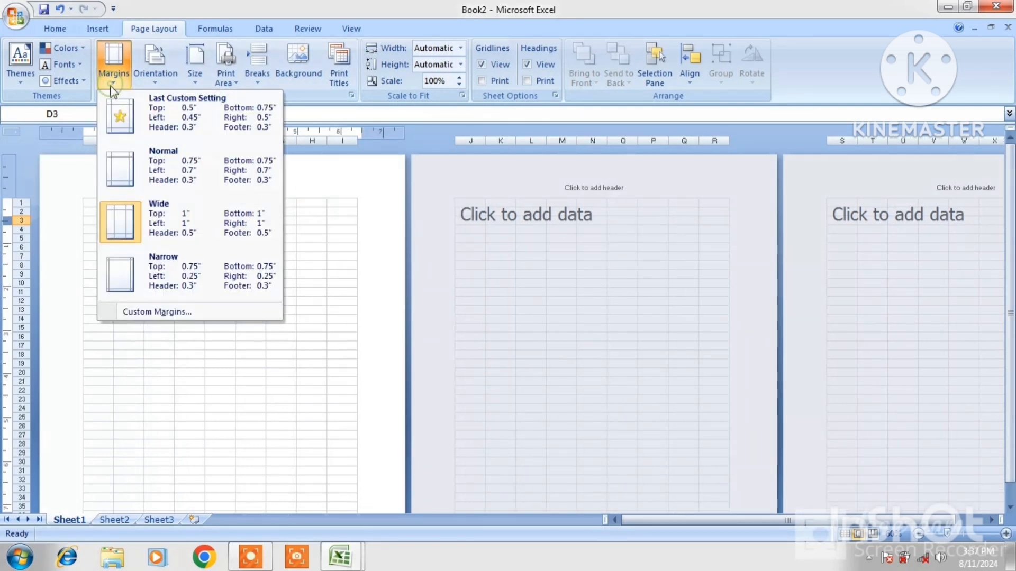
pyautogui.click(144, 163)
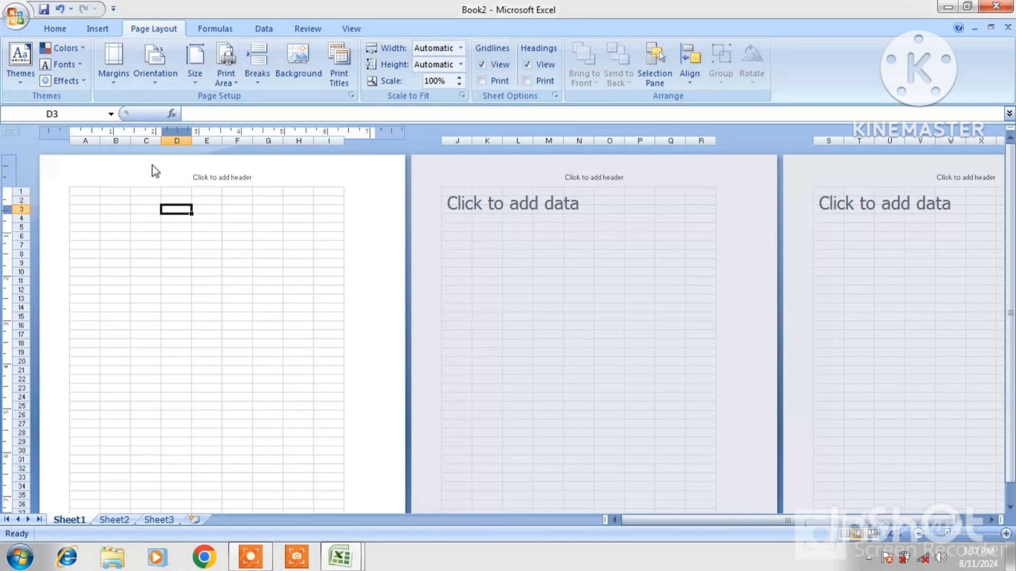
pyautogui.click(124, 85)
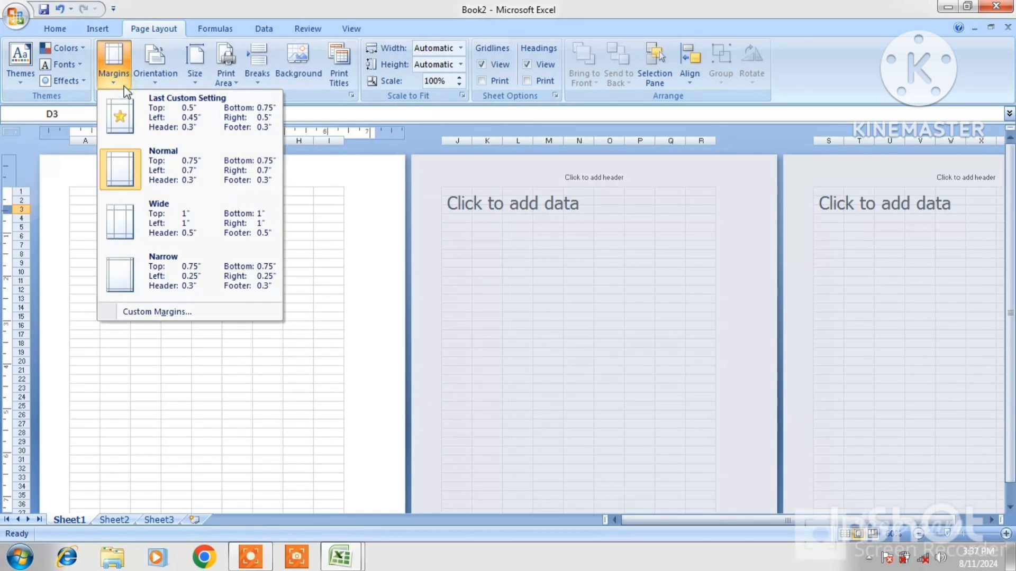
pyautogui.click(176, 312)
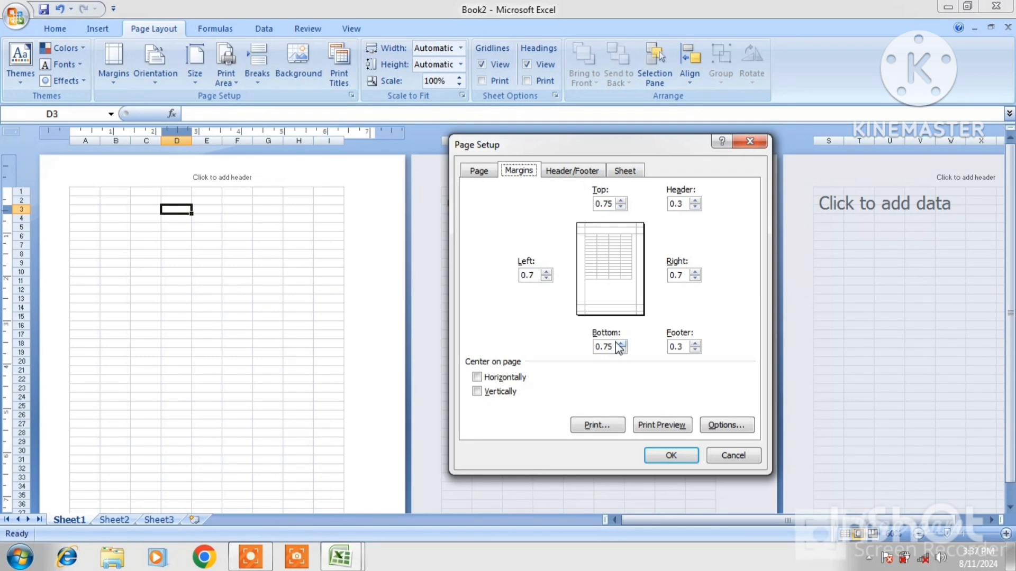
pyautogui.click(620, 207)
pyautogui.click(620, 201)
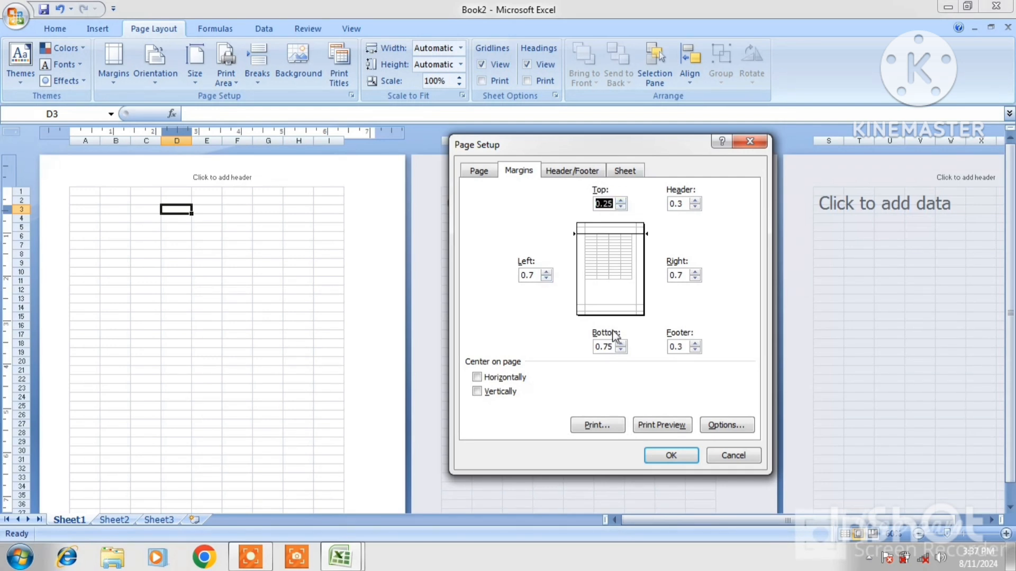
pyautogui.click(671, 455)
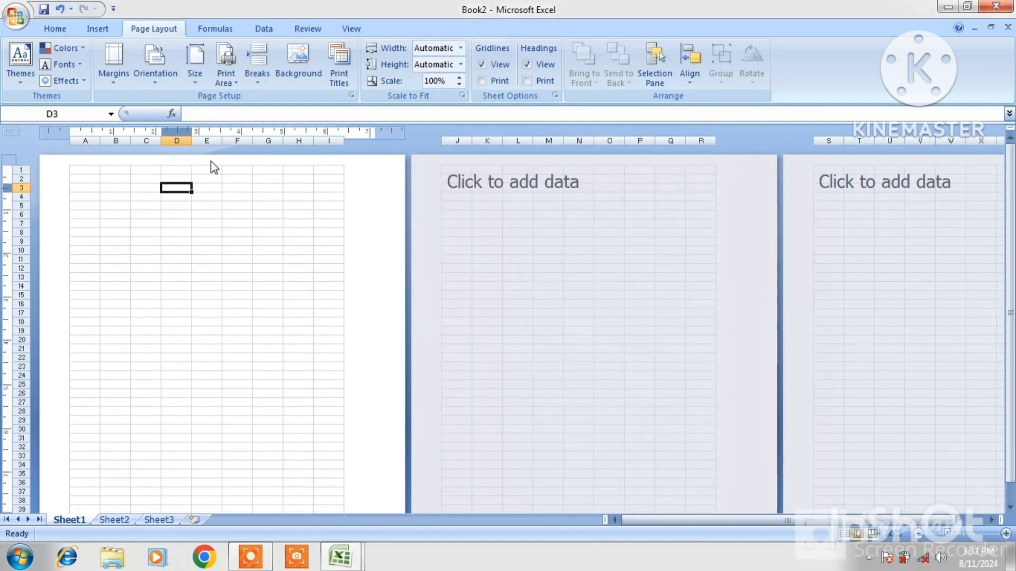
# Set custom margins of 0.45 inch for left and right and 0.5 inch for the bottom
pyautogui.click(118, 80)
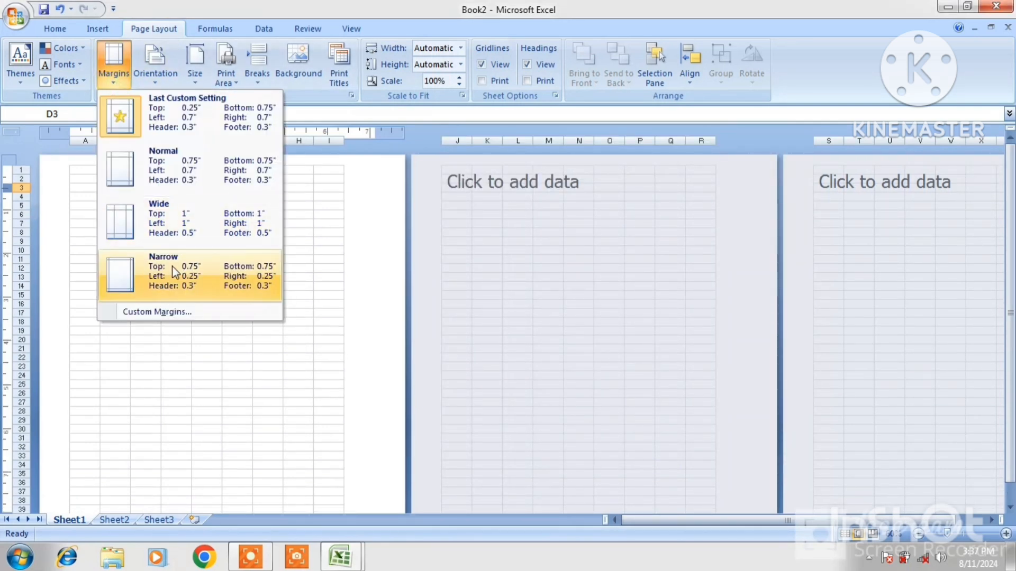
pyautogui.click(173, 311)
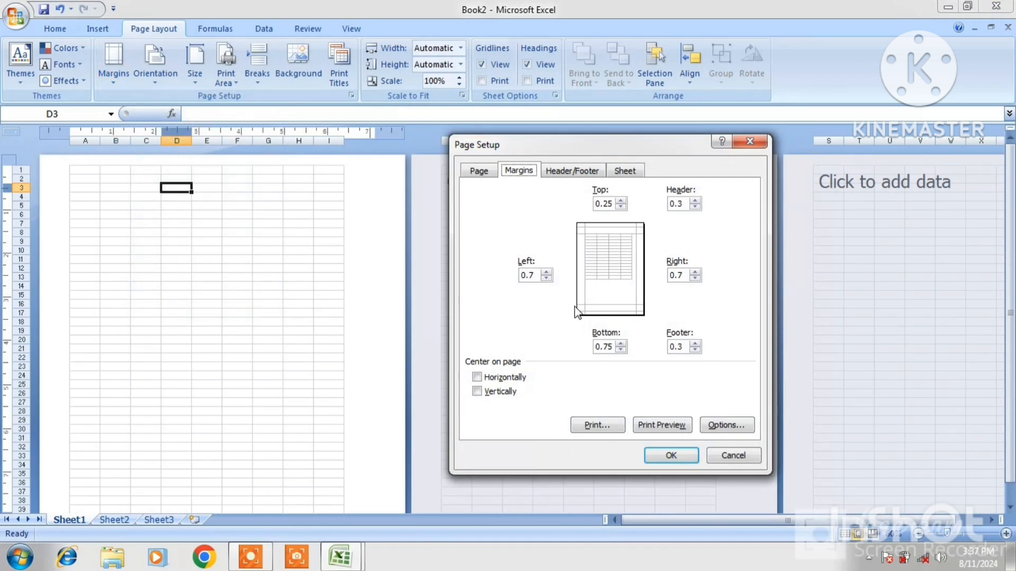
pyautogui.click(545, 279)
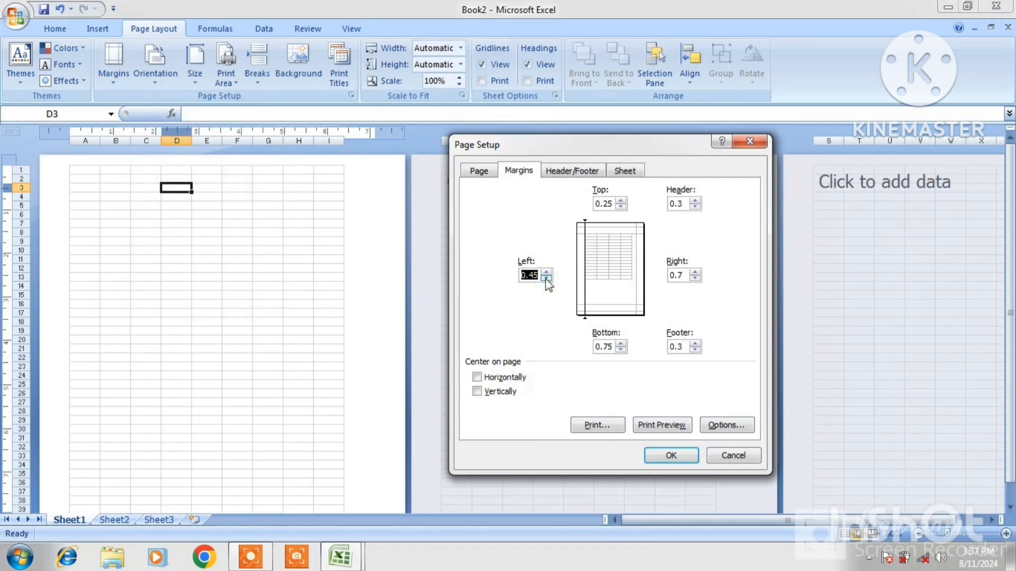
pyautogui.click(695, 279)
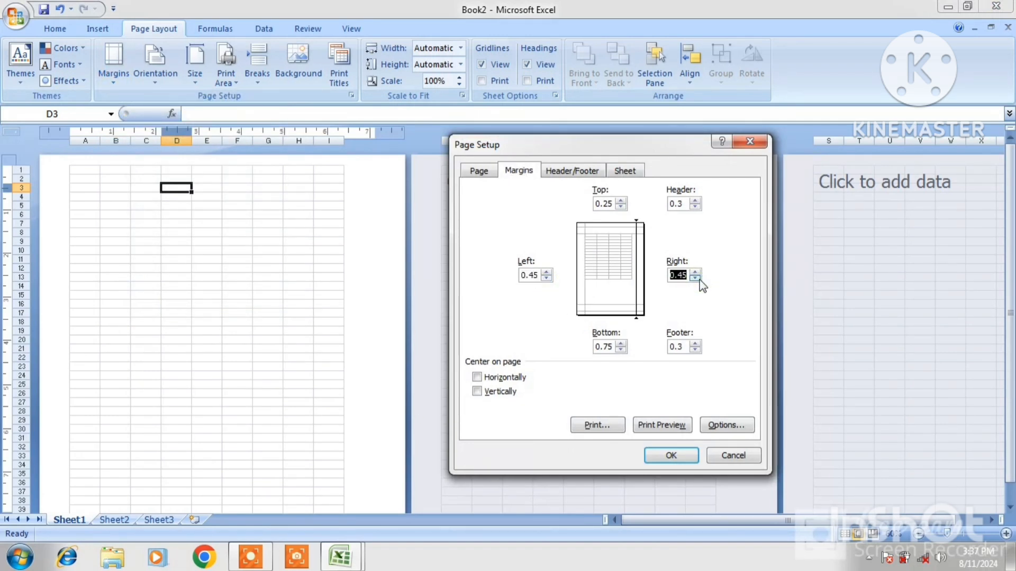
pyautogui.click(620, 350)
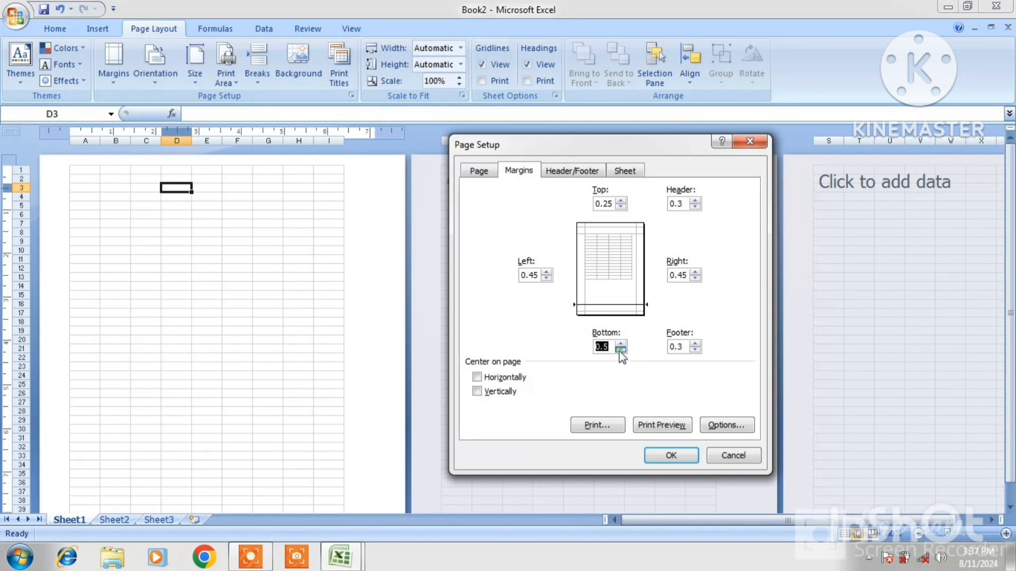
pyautogui.click(670, 456)
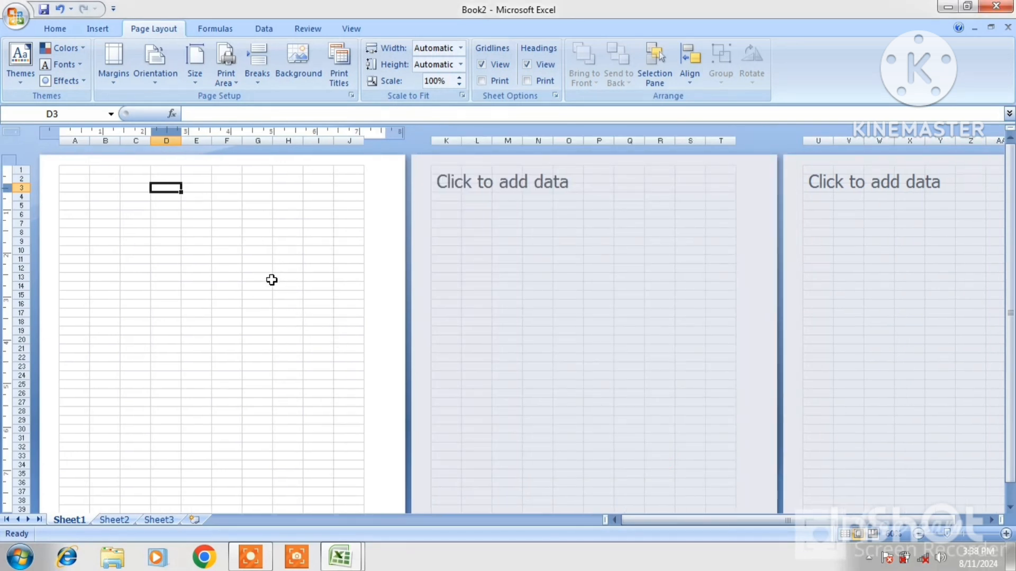
# Apply the Normal margin preset to the sheet
pyautogui.click(118, 86)
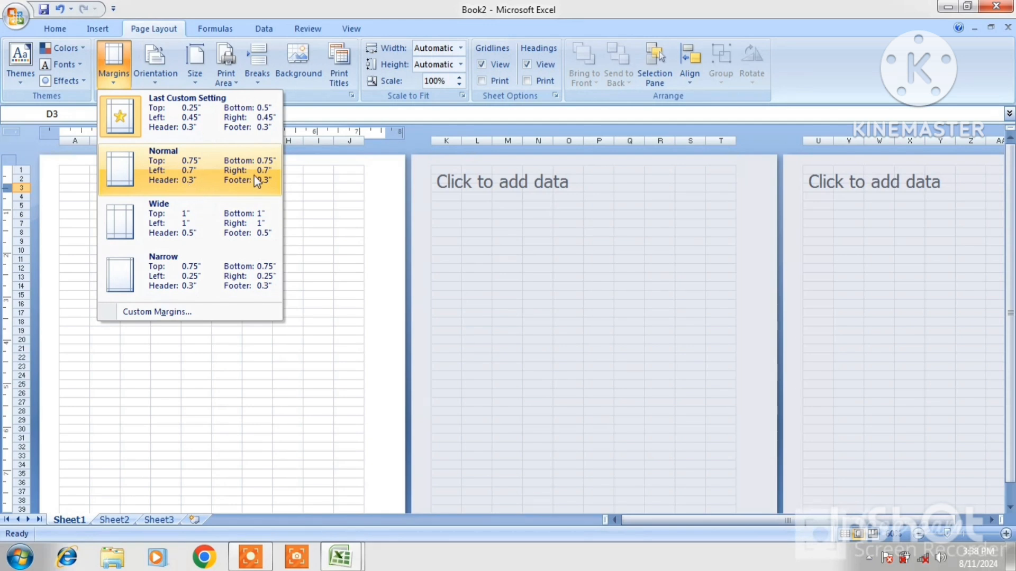
pyautogui.click(209, 177)
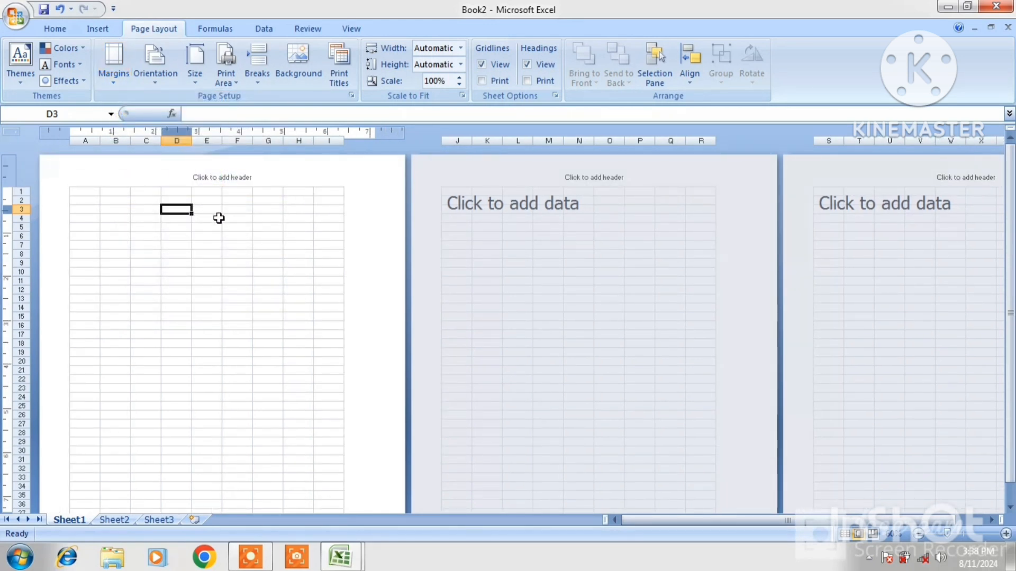
# Create a new blank workbook and show it in Page Layout view
pyautogui.hotkey('ctrl', 'n')
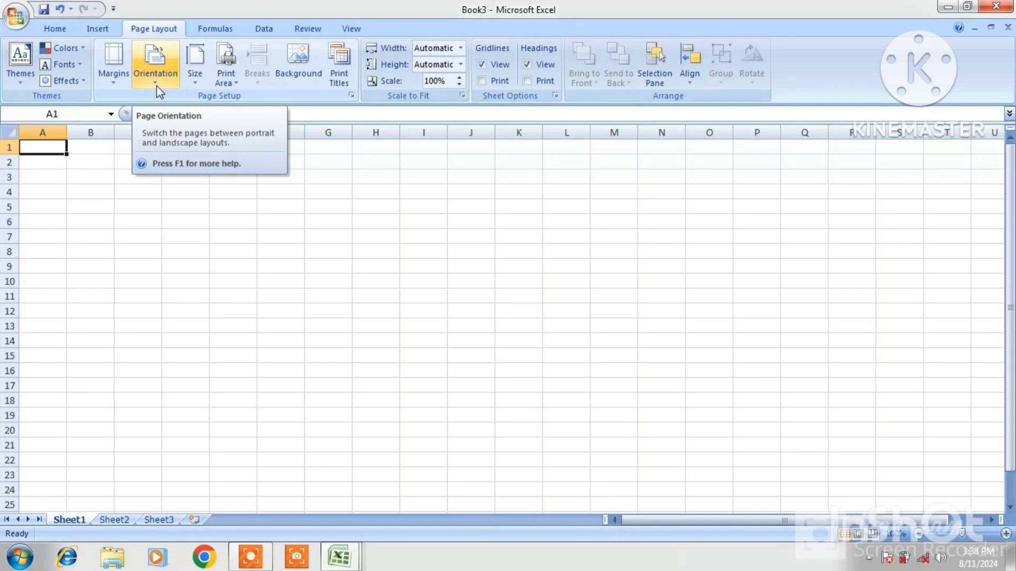
pyautogui.click(857, 534)
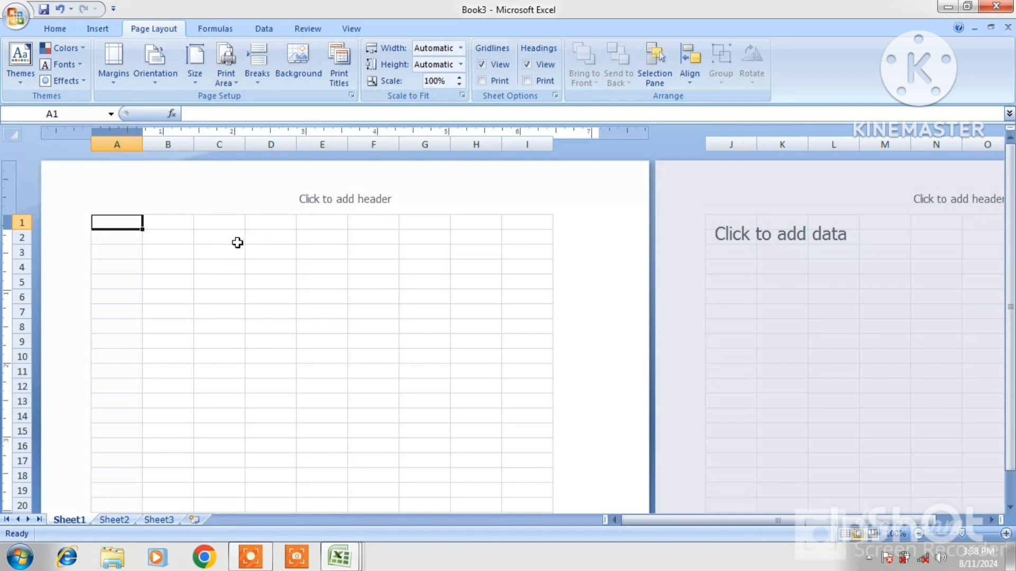
# Set the page orientation to Landscape, followed by a return to Portrait
pyautogui.click(153, 88)
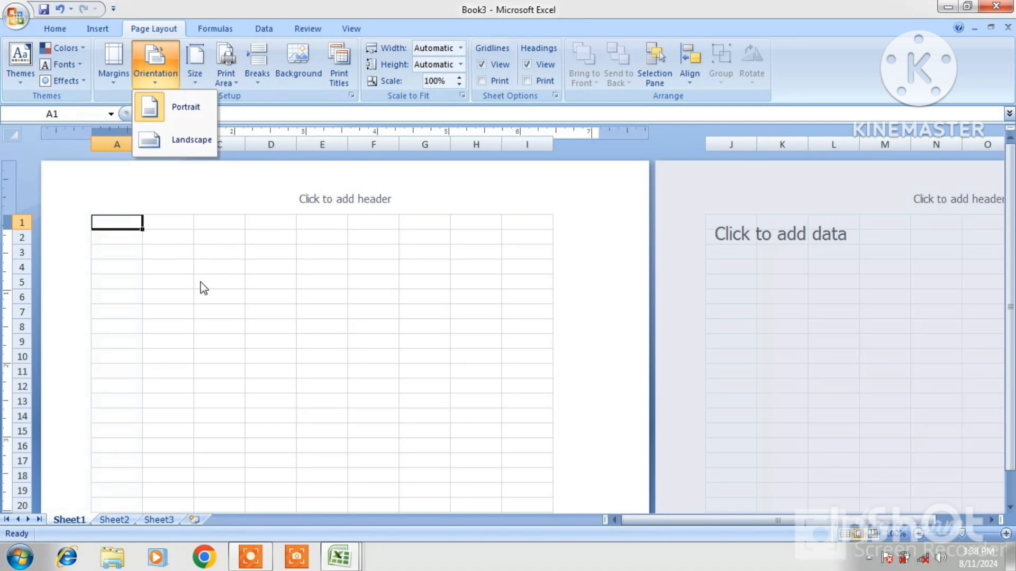
pyautogui.click(181, 141)
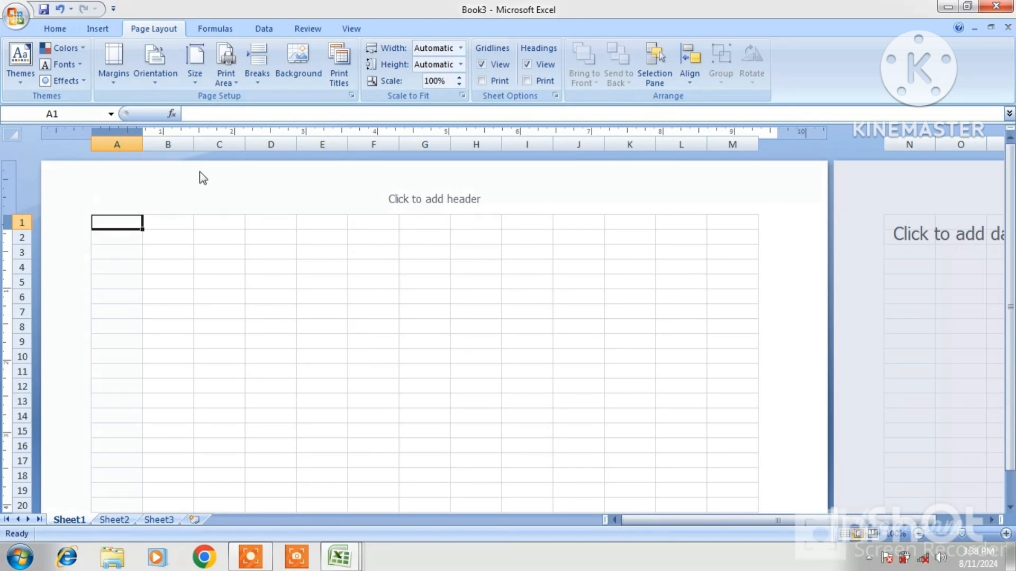
pyautogui.click(152, 85)
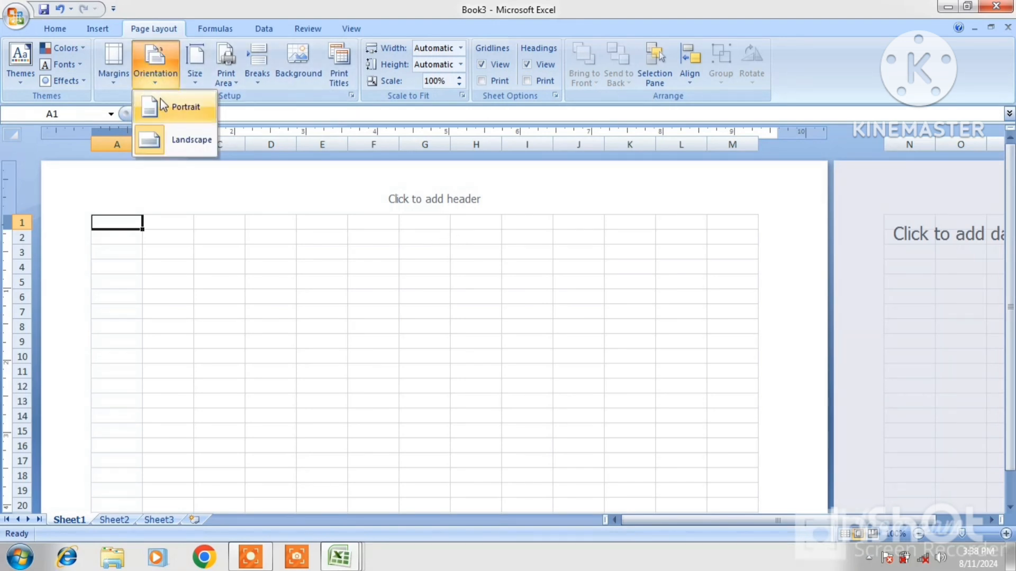
pyautogui.click(180, 107)
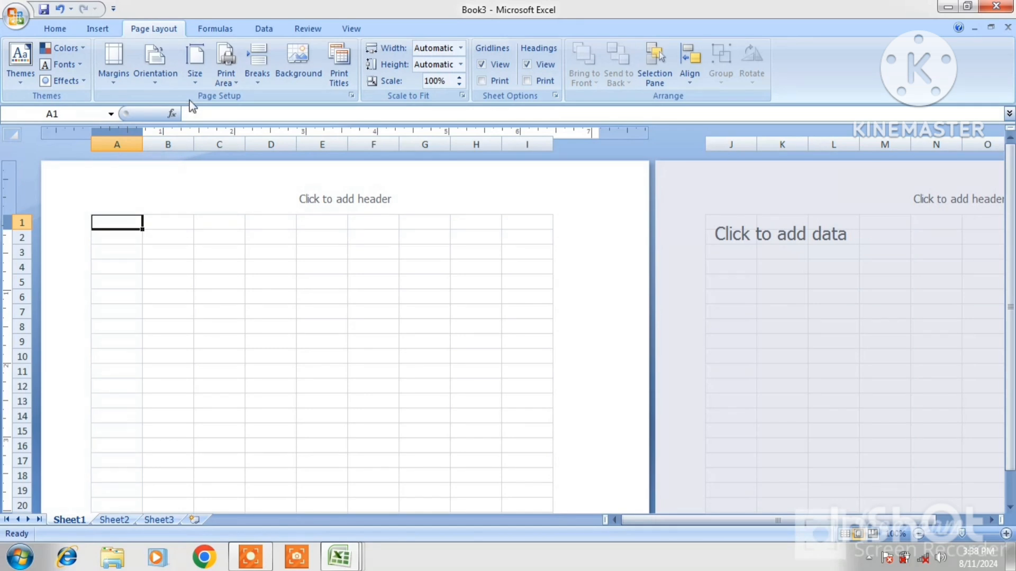
# Set the paper size to A4, followed by a return to Letter
pyautogui.click(193, 86)
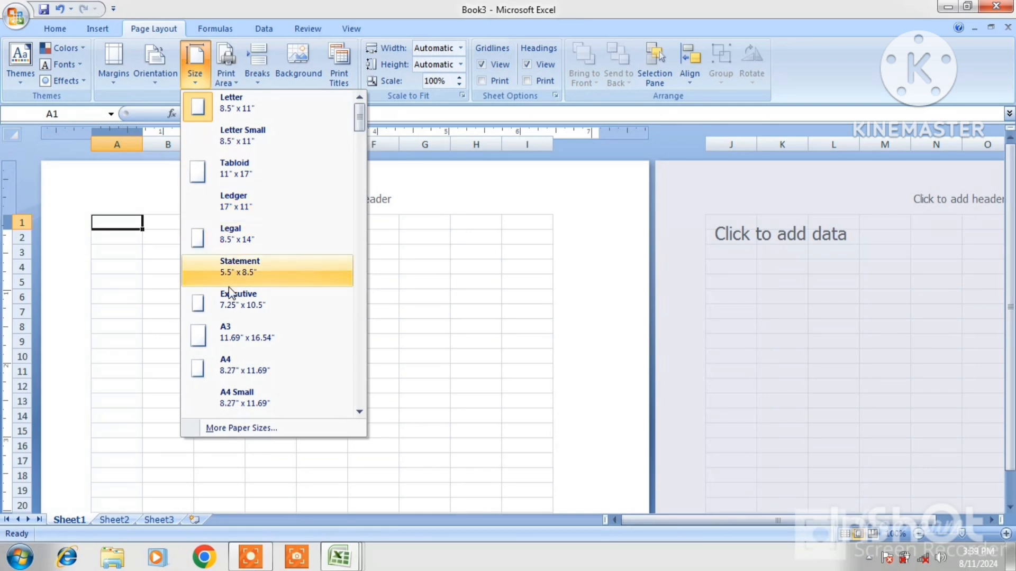
pyautogui.click(263, 373)
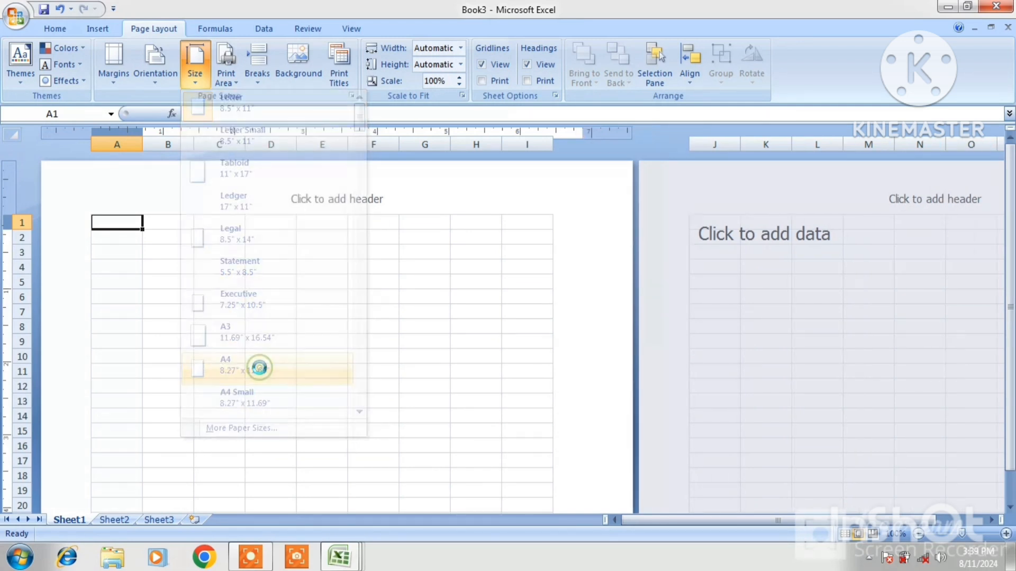
pyautogui.click(195, 79)
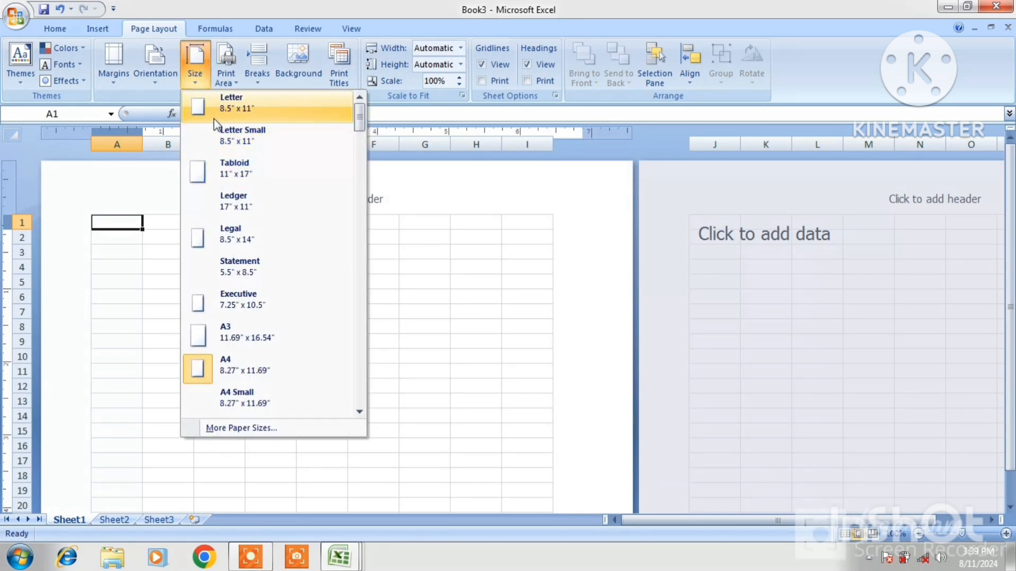
pyautogui.click(213, 119)
# Set the paper size to A3, followed by A4
pyautogui.click(197, 78)
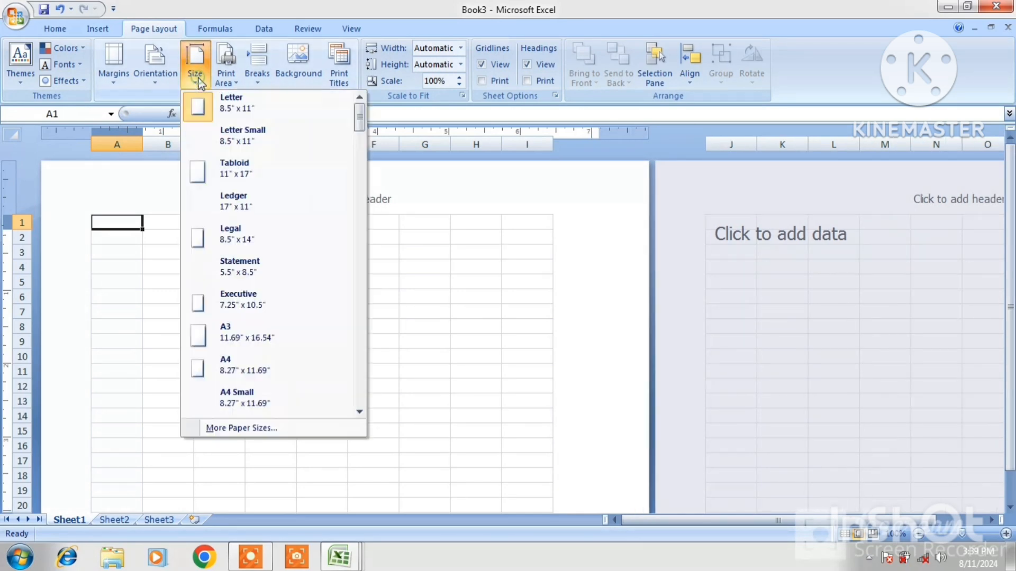
pyautogui.click(246, 342)
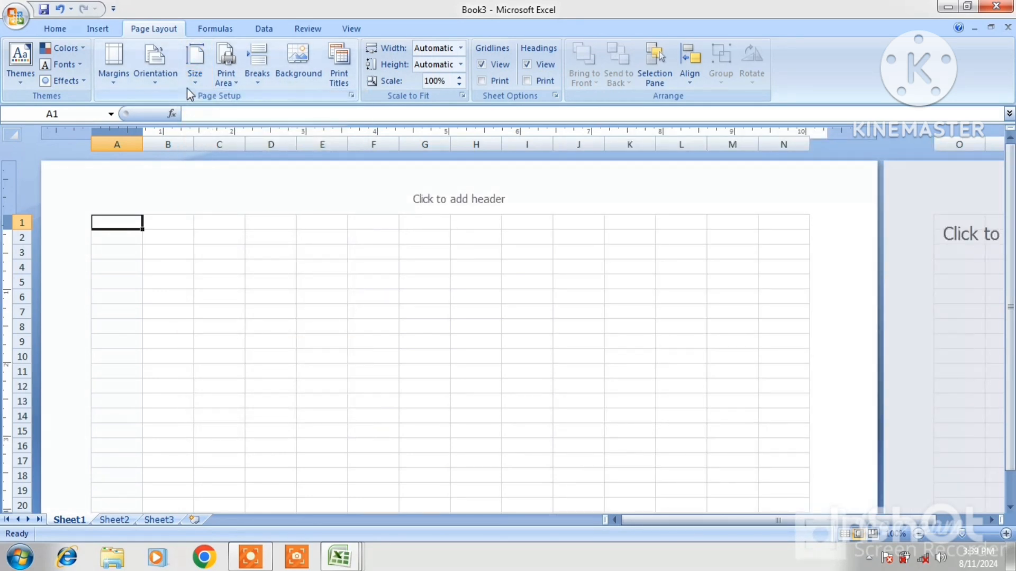
pyautogui.click(190, 84)
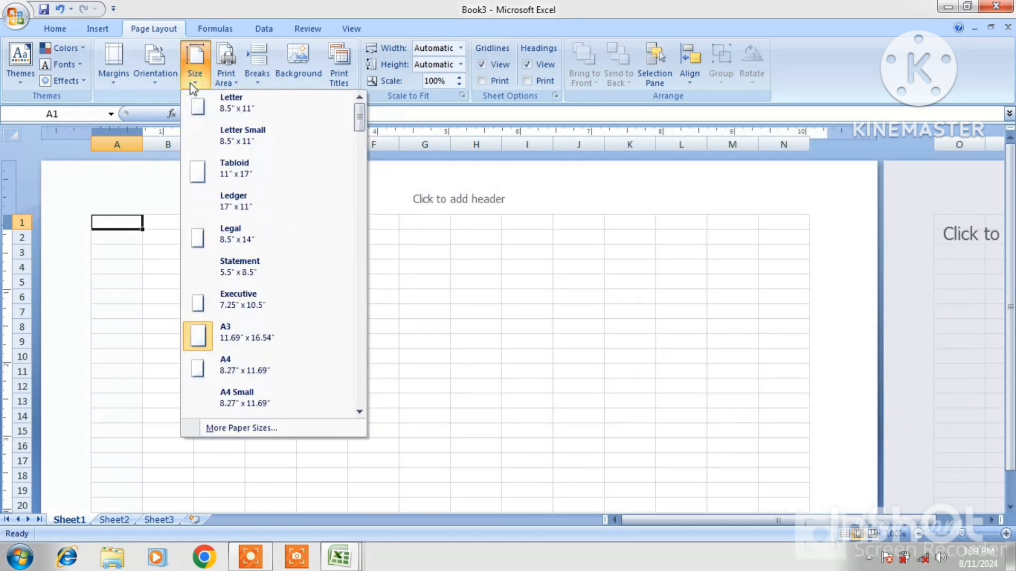
pyautogui.click(219, 367)
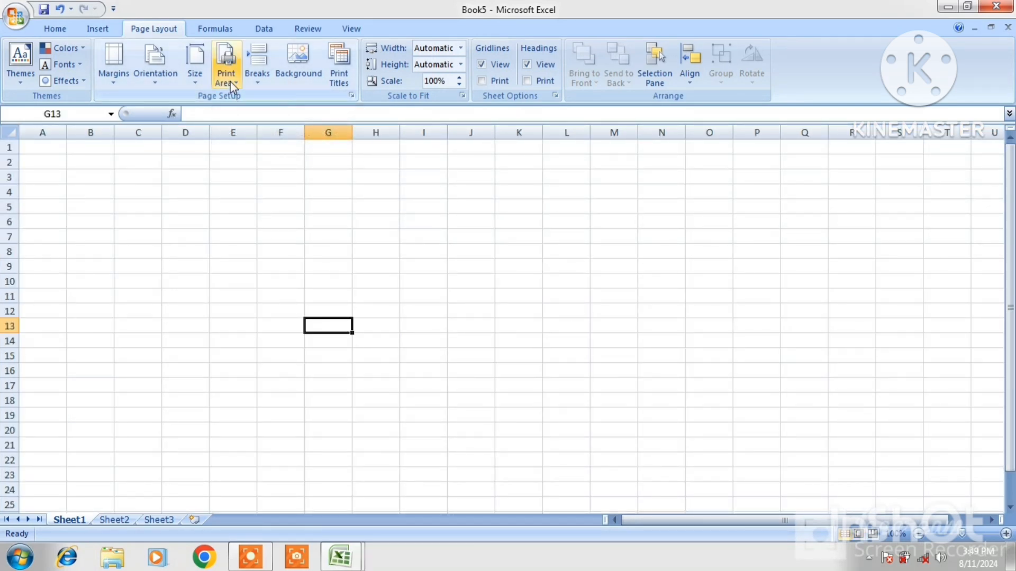
# Switch to the open EMP workbook
pyautogui.click(293, 220)
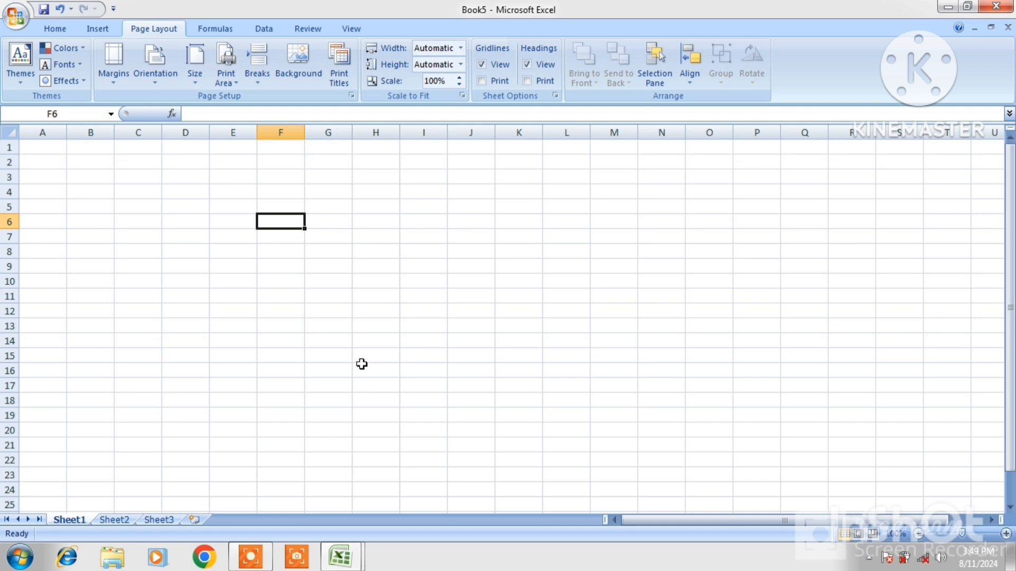
pyautogui.click(351, 559)
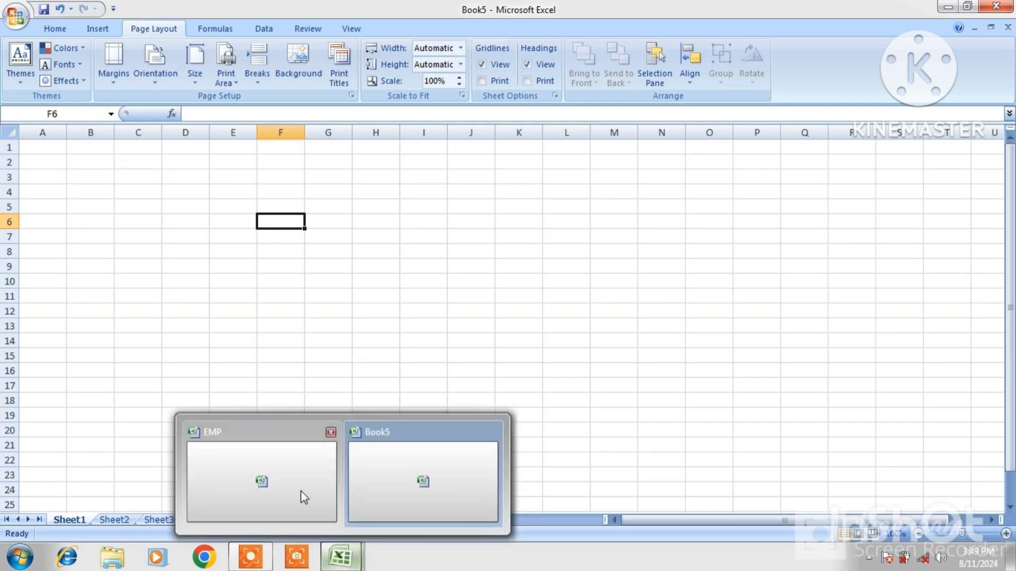
pyautogui.click(270, 456)
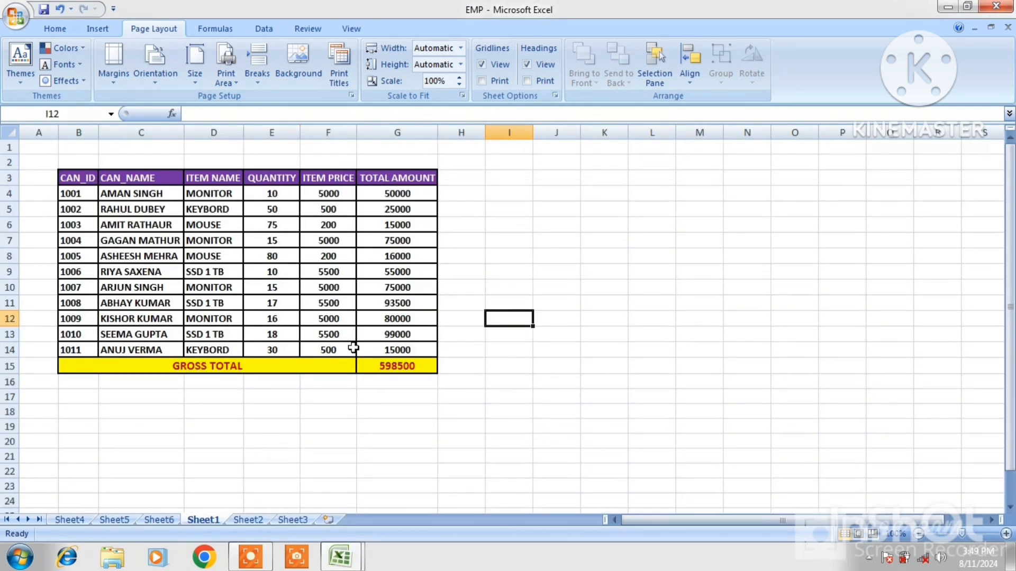
# Examine the whole item table of Sheet1 in print preview at both zoom levels, and close the preview
pyautogui.click(516, 285)
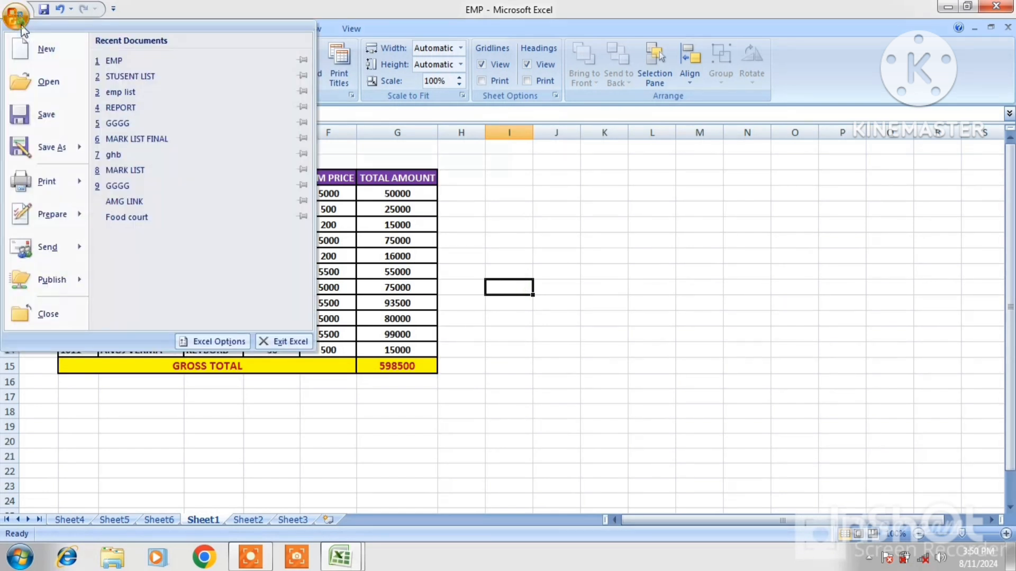
pyautogui.click(21, 25)
pyautogui.moveTo(57, 186)
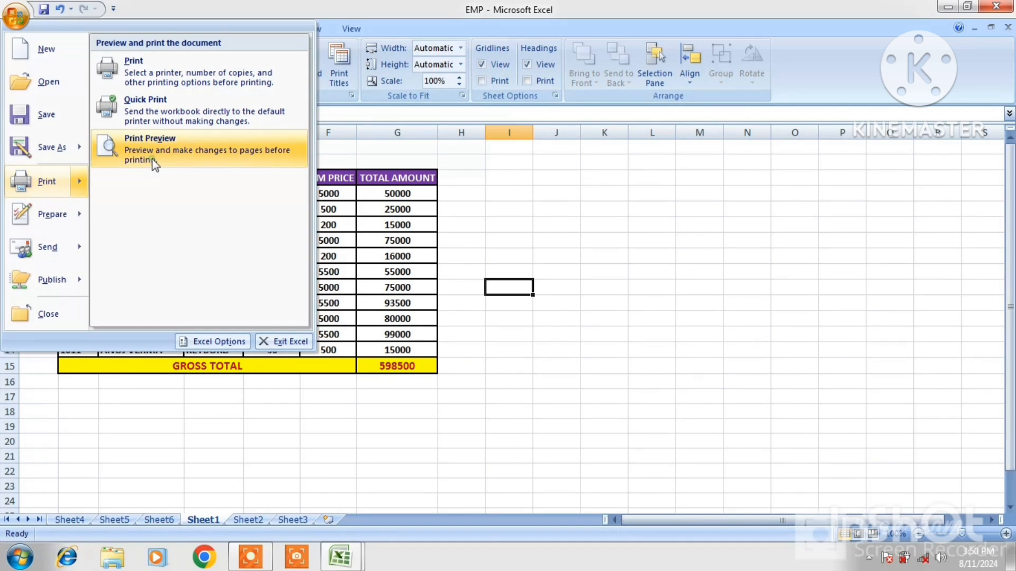
pyautogui.click(151, 160)
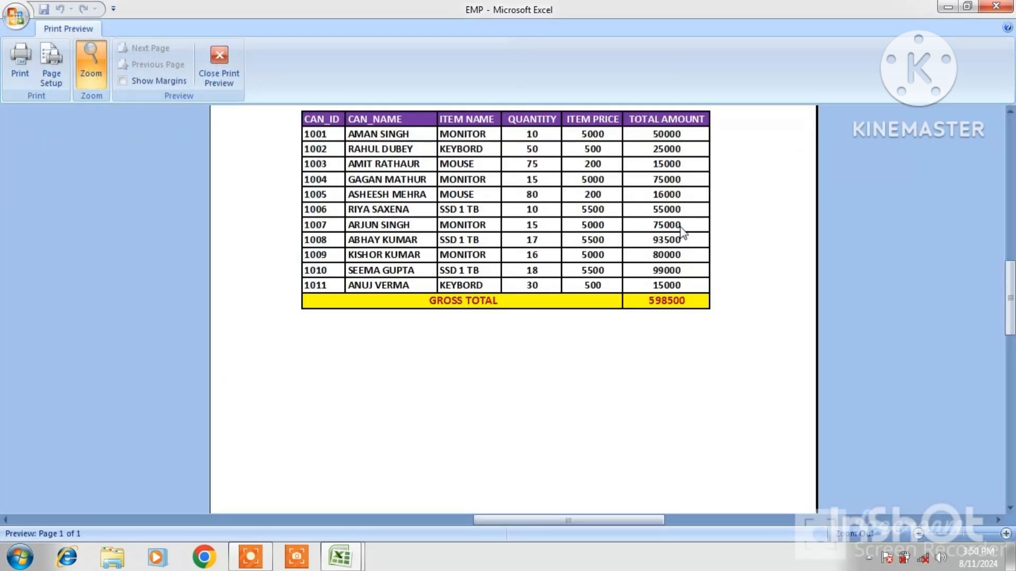
pyautogui.click(738, 179)
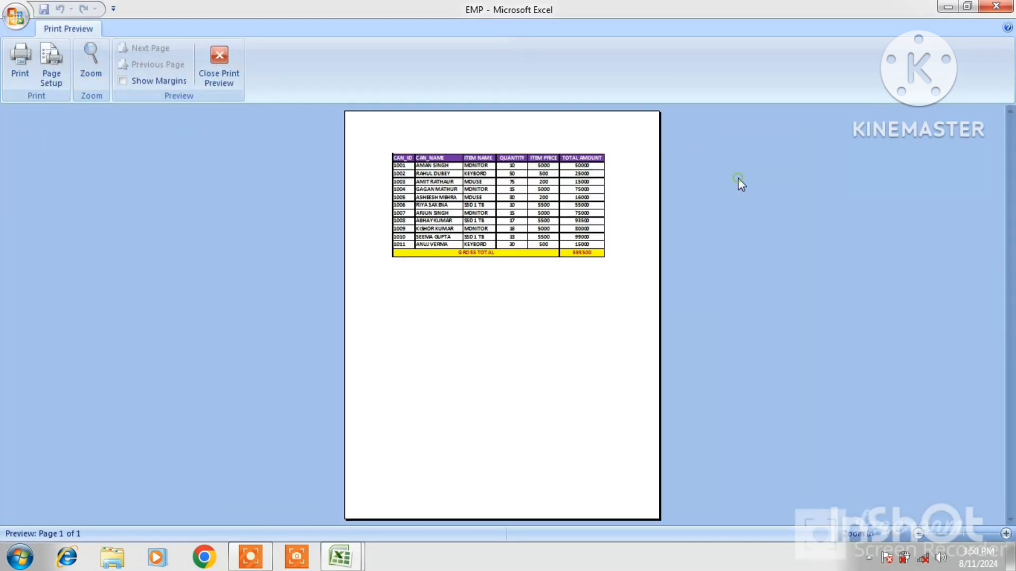
pyautogui.click(597, 196)
pyautogui.scroll(2, 597, 200)
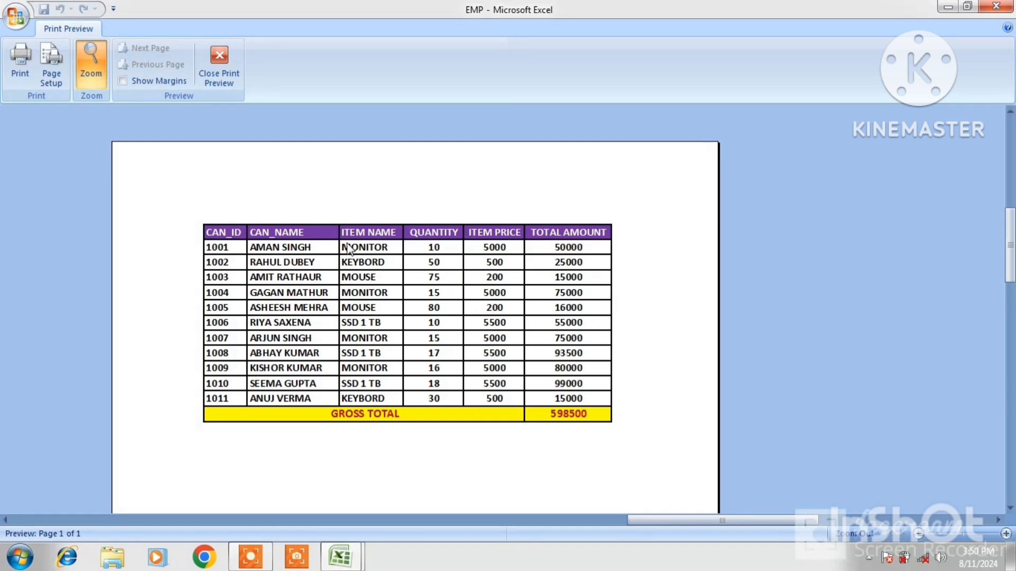
pyautogui.click(222, 74)
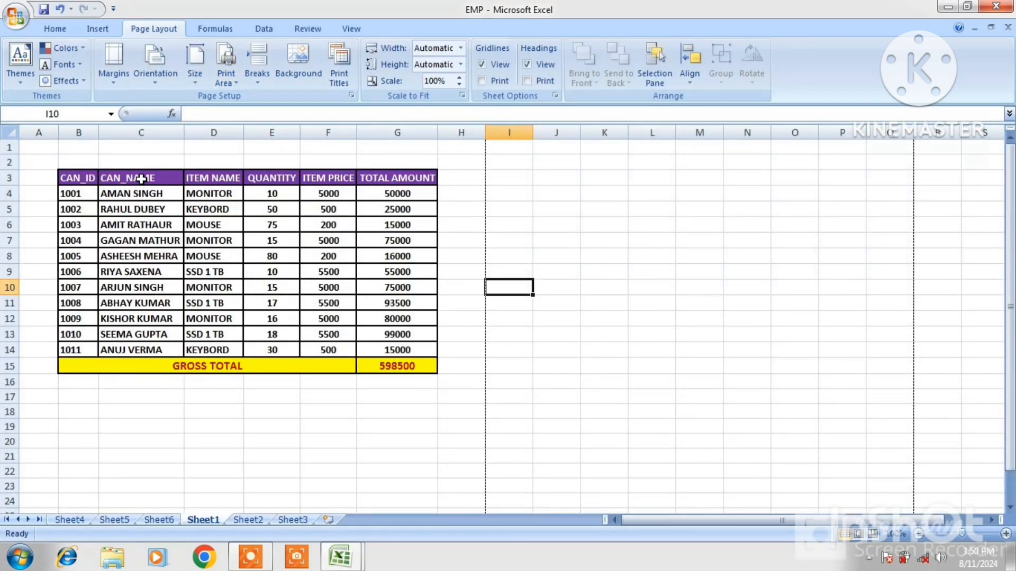
# Set cells C3:E14, the CAN_NAME to QUANTITY columns, as the print area and check it in print preview
pyautogui.moveTo(140, 178); pyautogui.dragTo(254, 347)
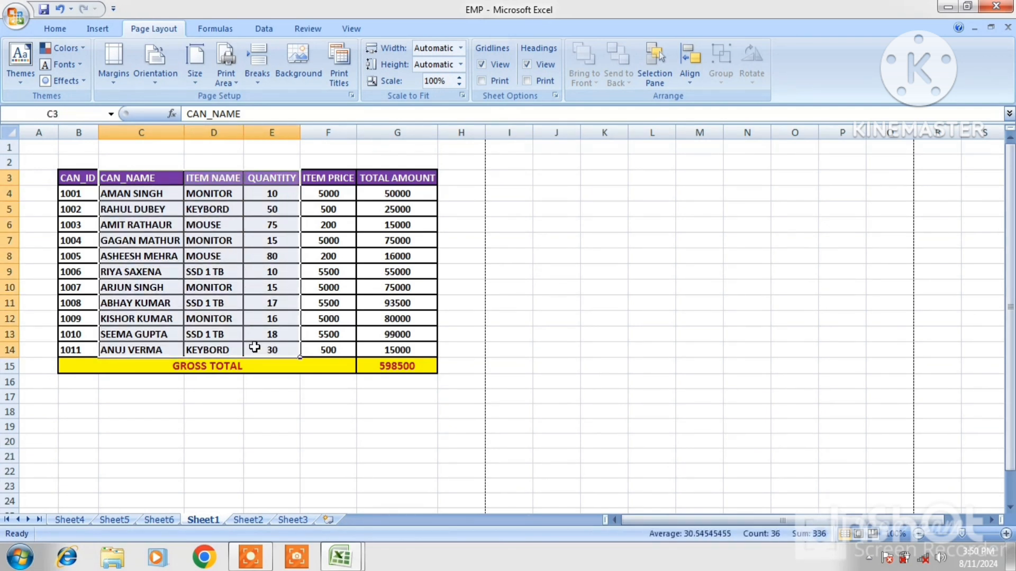
pyautogui.click(236, 84)
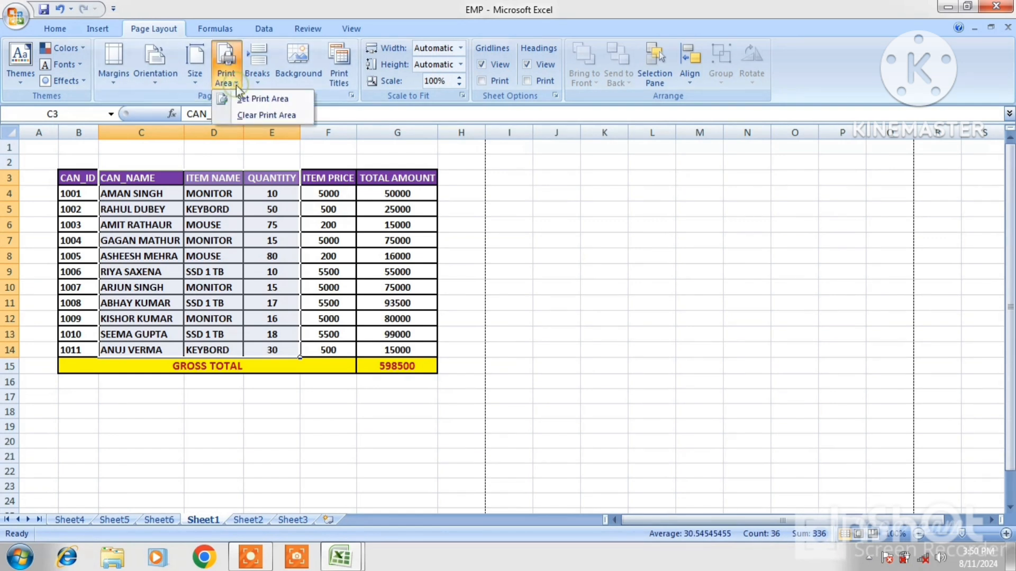
pyautogui.click(269, 101)
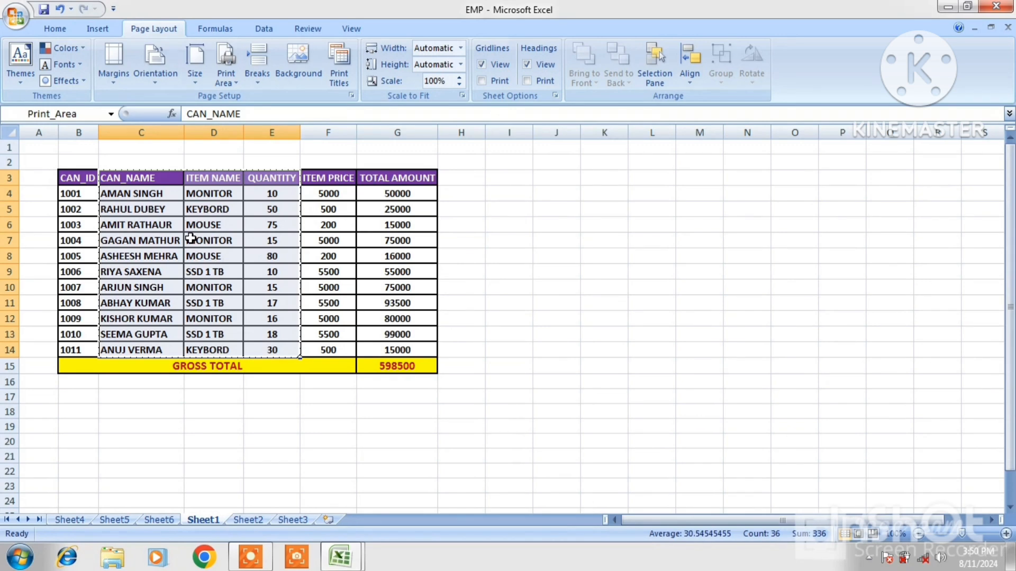
pyautogui.hotkey('ctrl', 'F2')
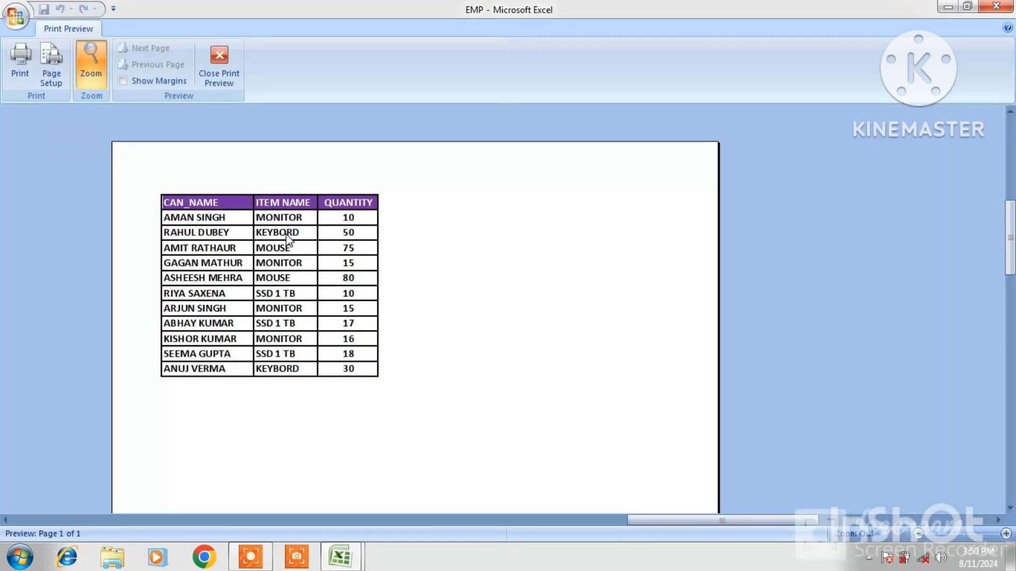
pyautogui.click(223, 60)
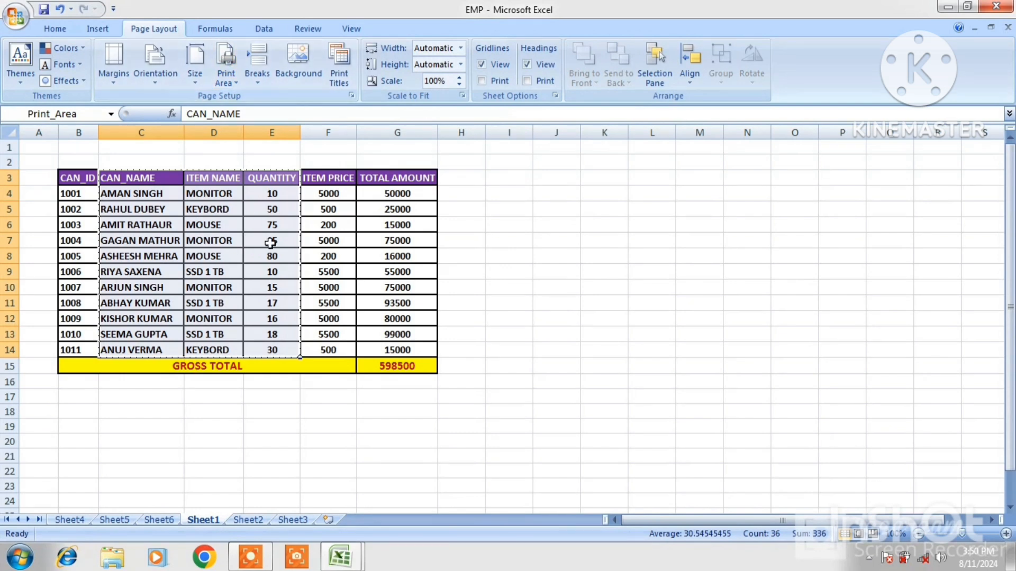
# Clear the print area of Sheet1 and check the full table in print preview
pyautogui.click(234, 84)
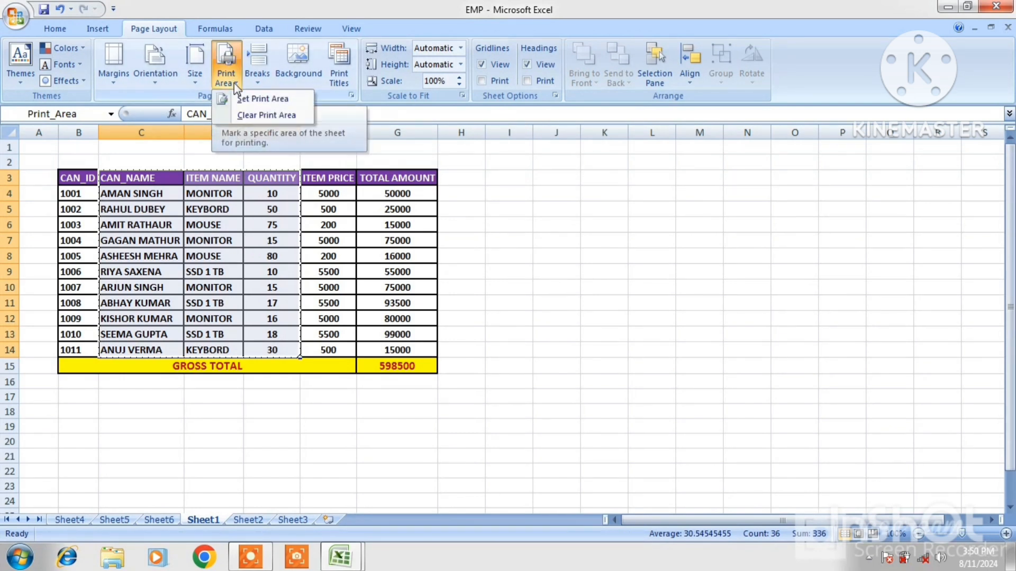
pyautogui.click(253, 116)
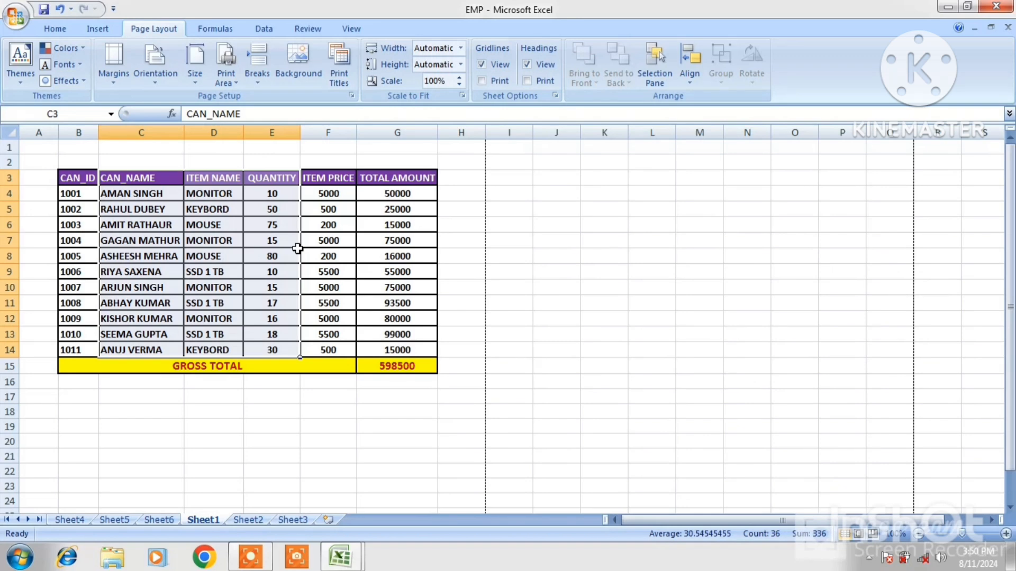
pyautogui.hotkey('ctrl', 'F2')
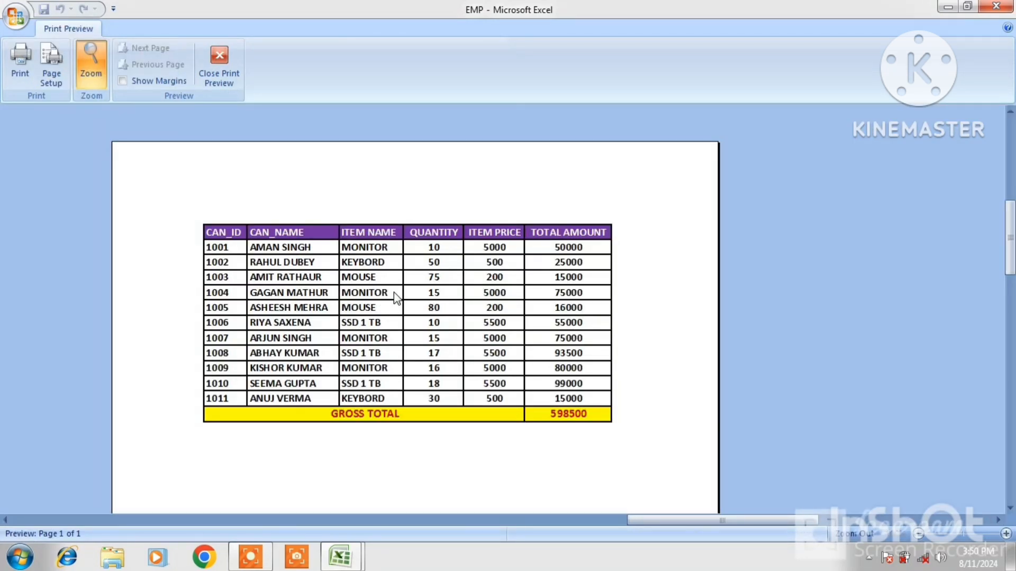
pyautogui.click(227, 83)
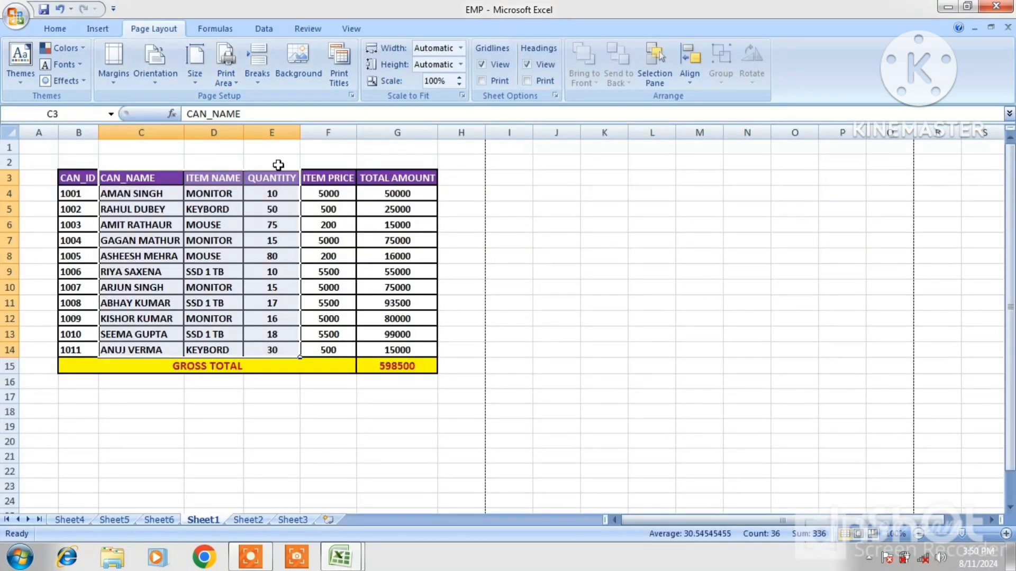
pyautogui.click(345, 161)
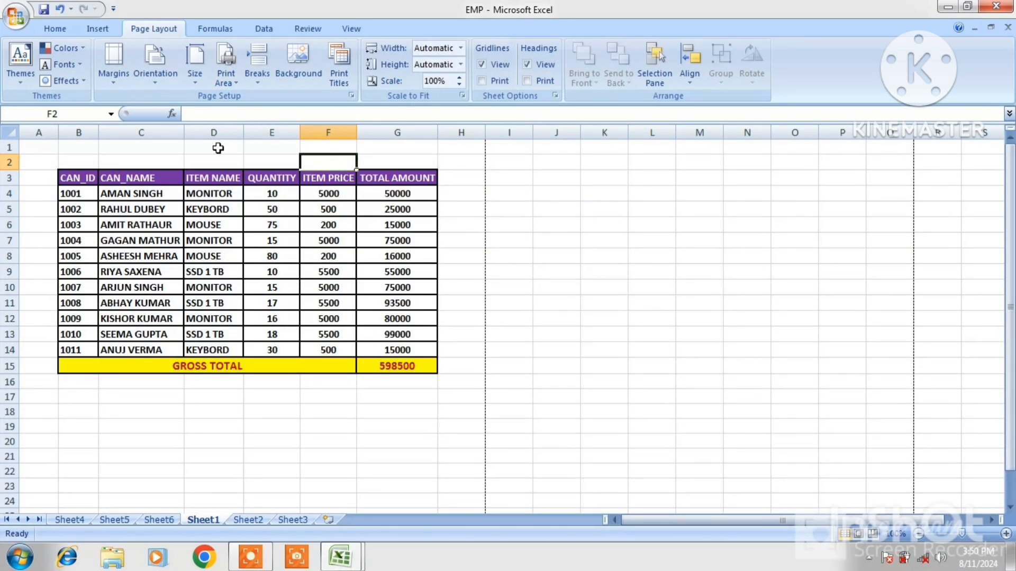
pyautogui.click(255, 260)
pyautogui.click(255, 260)
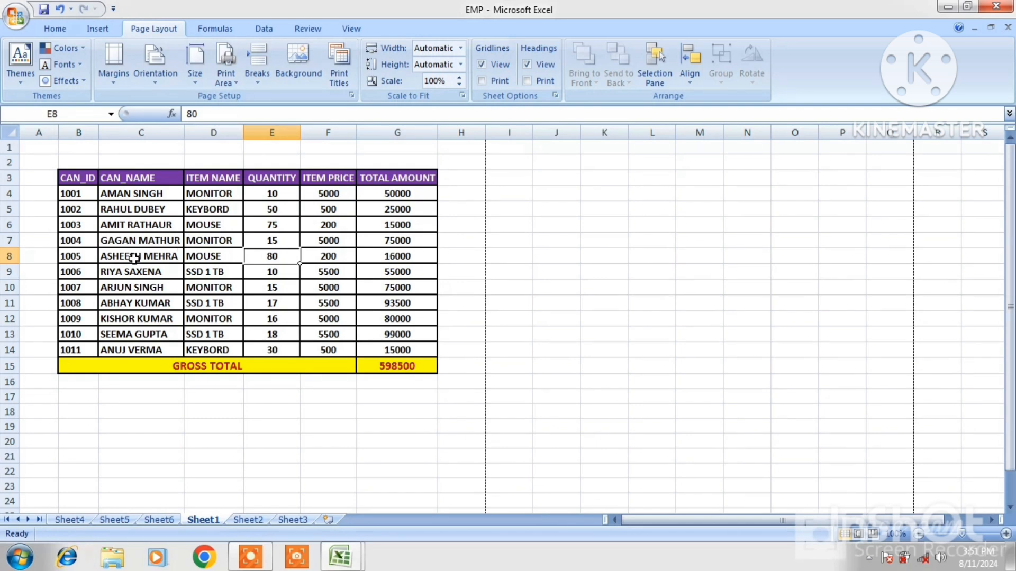
pyautogui.click(40, 381)
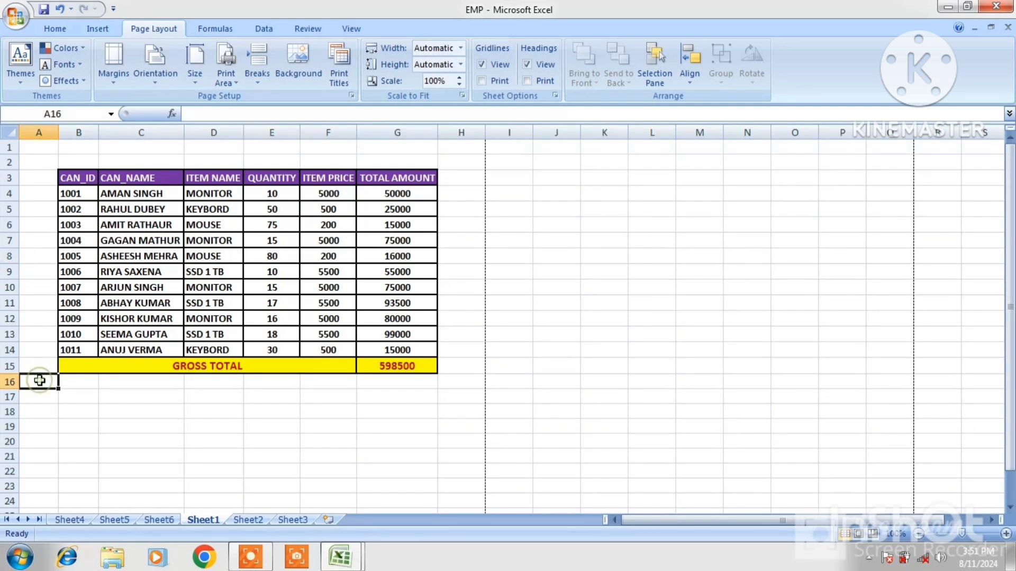
pyautogui.click(39, 350)
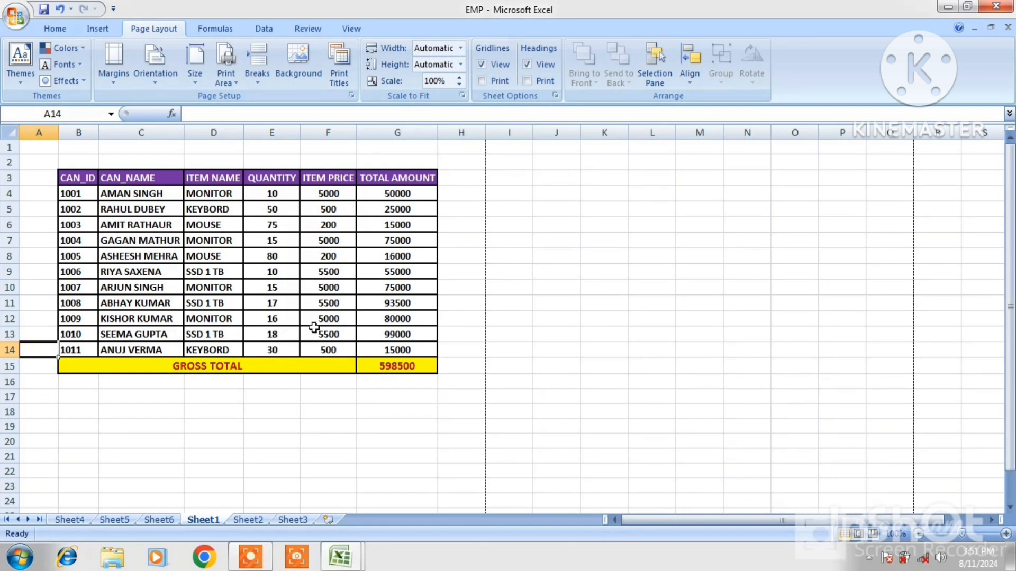
# Insert a page break above row 14 of Sheet1 and check the first page in print preview
pyautogui.click(262, 75)
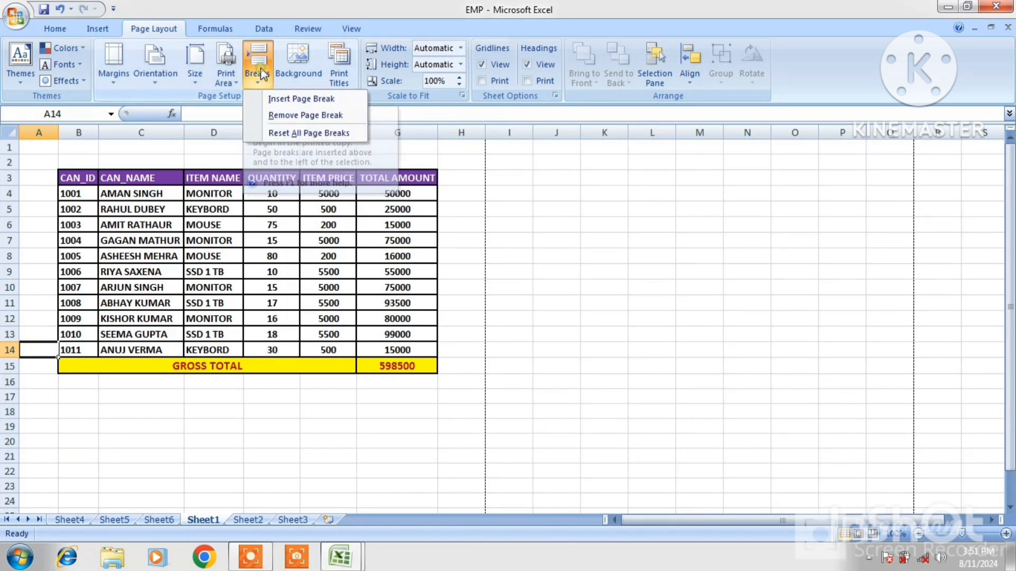
pyautogui.click(294, 100)
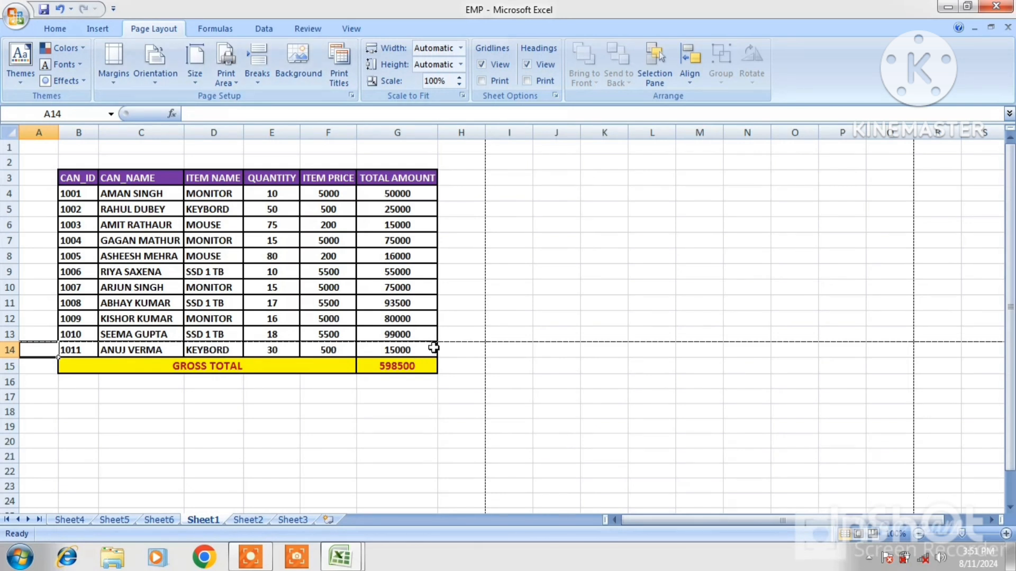
pyautogui.click(109, 410)
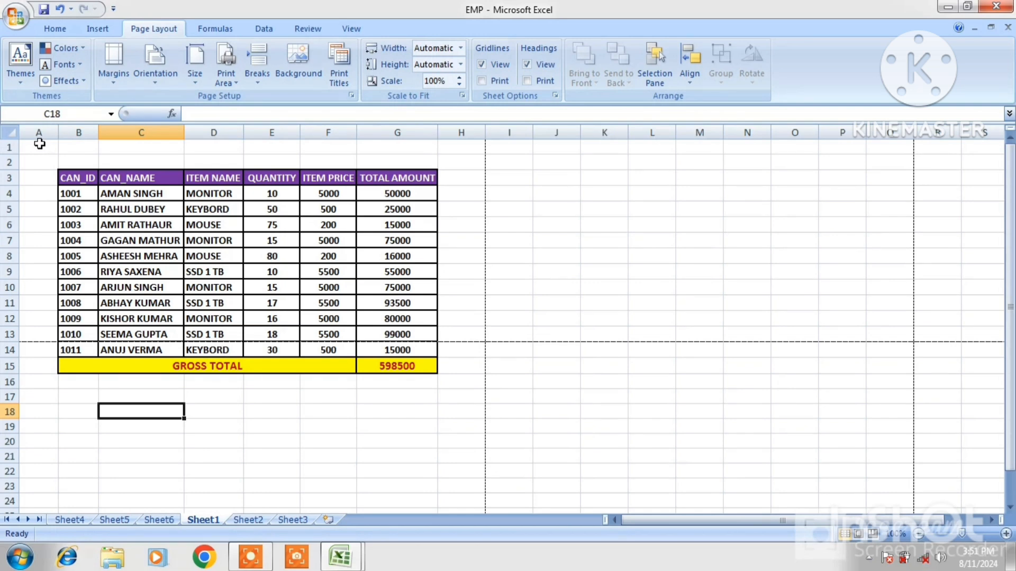
pyautogui.hotkey('ctrl', 'F2')
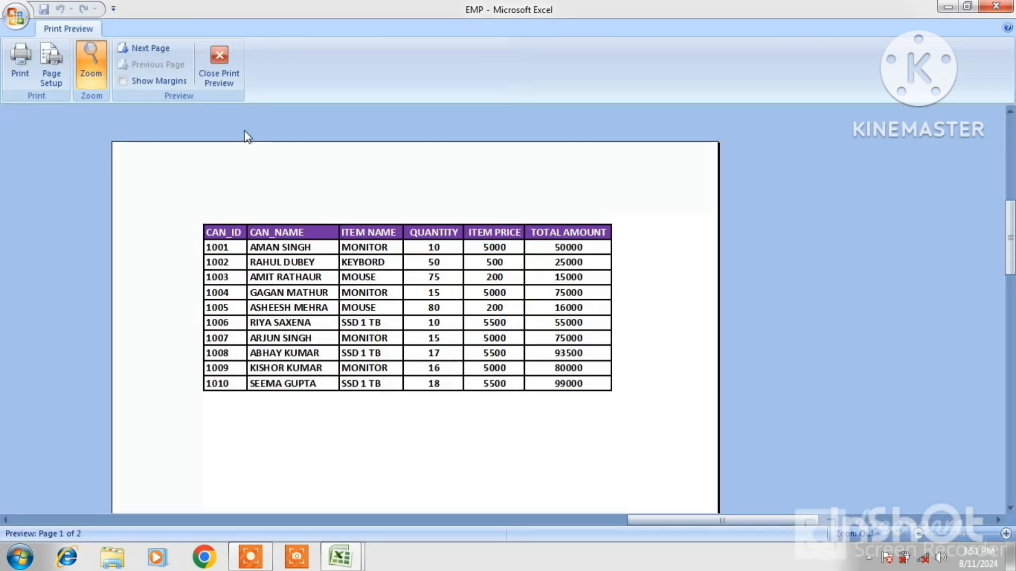
pyautogui.click(220, 79)
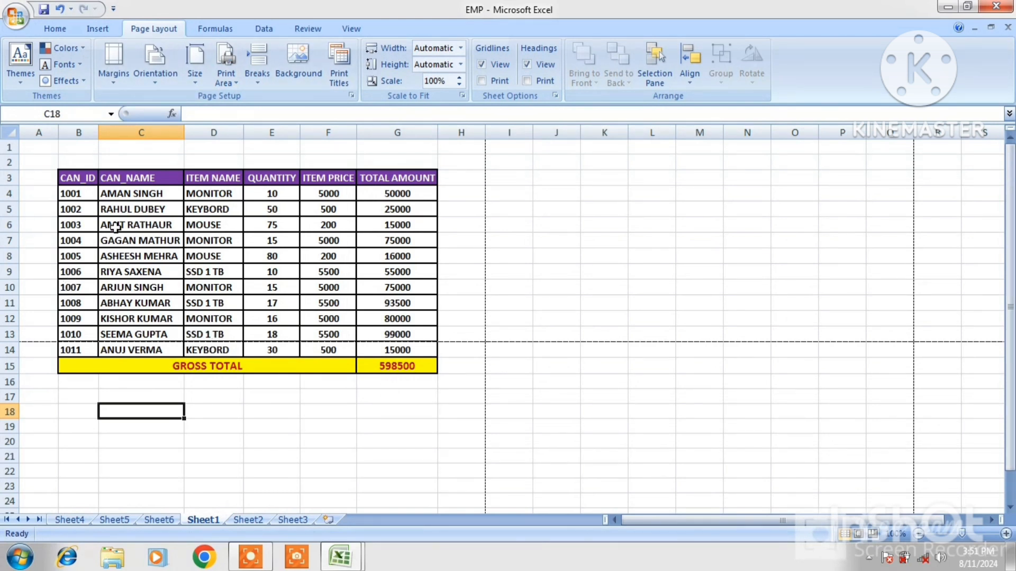
# Insert another page break above row 9, at the CAN_ID 1006 row, and check it in print preview
pyautogui.click(49, 270)
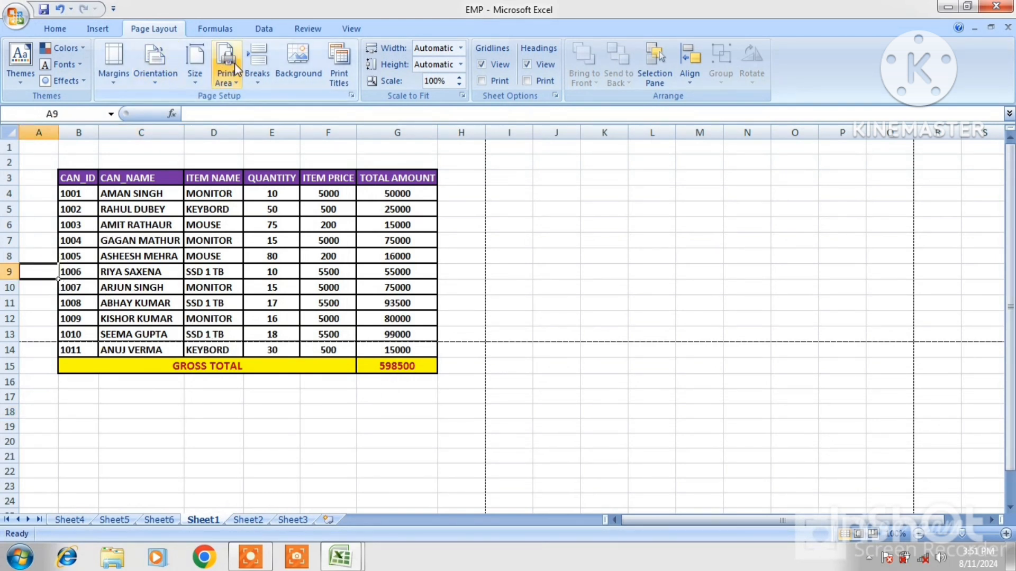
pyautogui.click(257, 65)
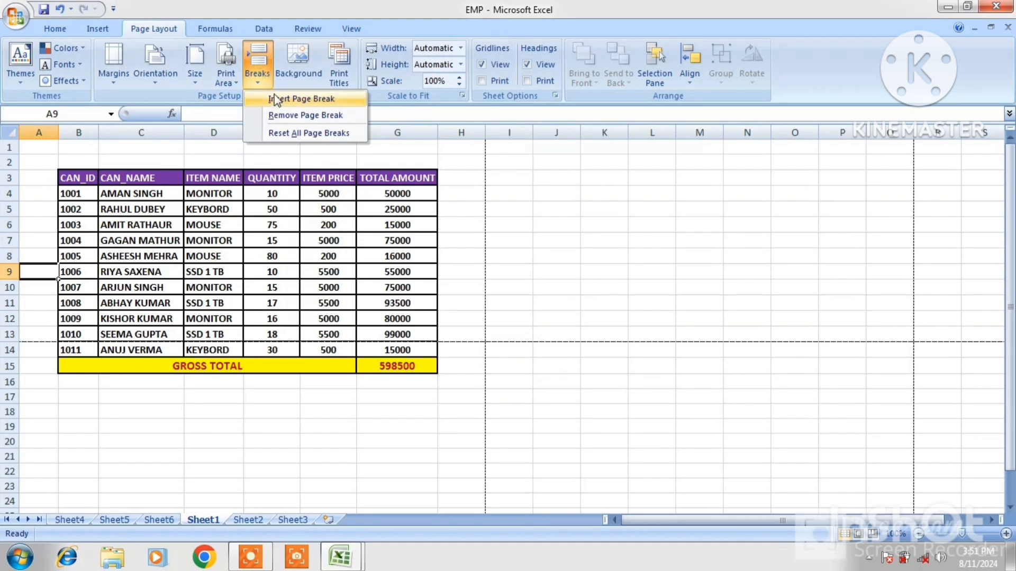
pyautogui.click(281, 100)
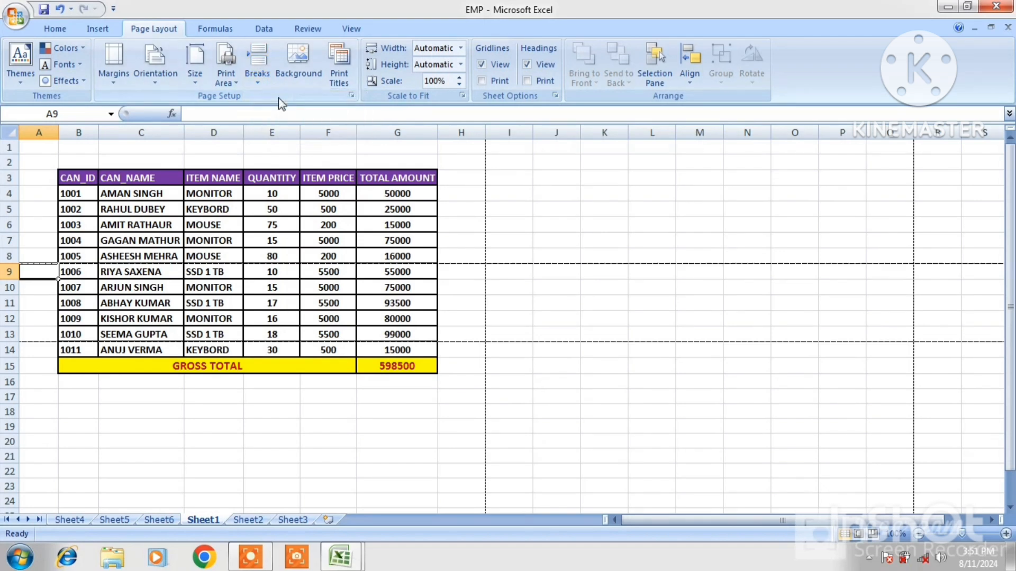
pyautogui.click(179, 211)
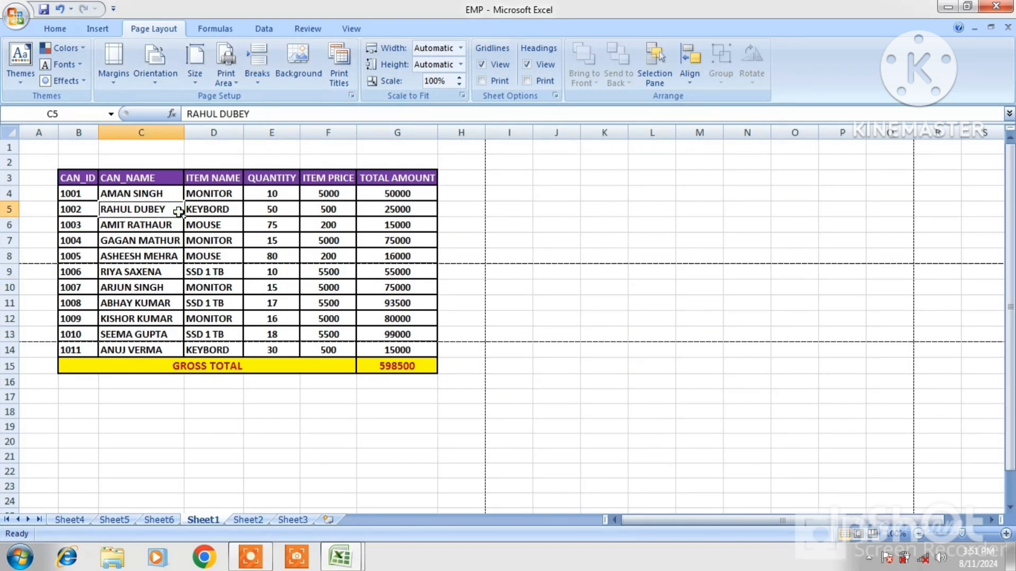
pyautogui.hotkey('ctrl', 'F2')
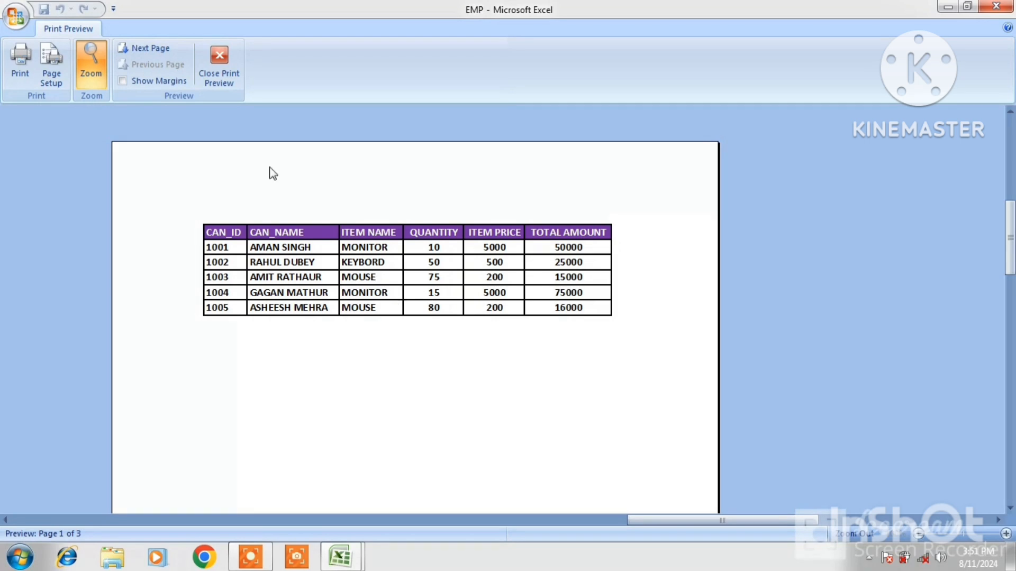
pyautogui.click(226, 84)
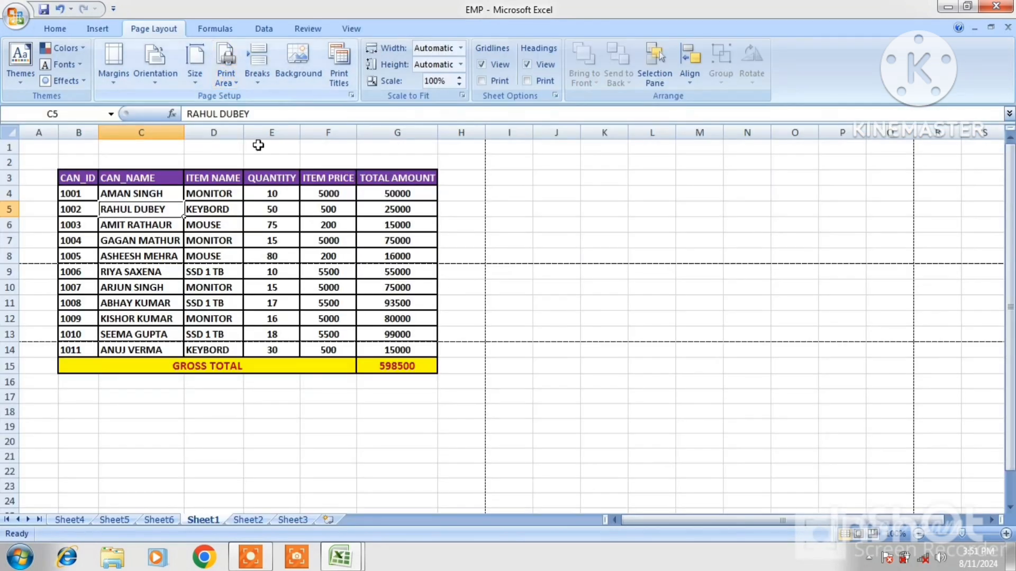
# Reset all page breaks on Sheet1 and check the whole table in print preview
pyautogui.click(257, 86)
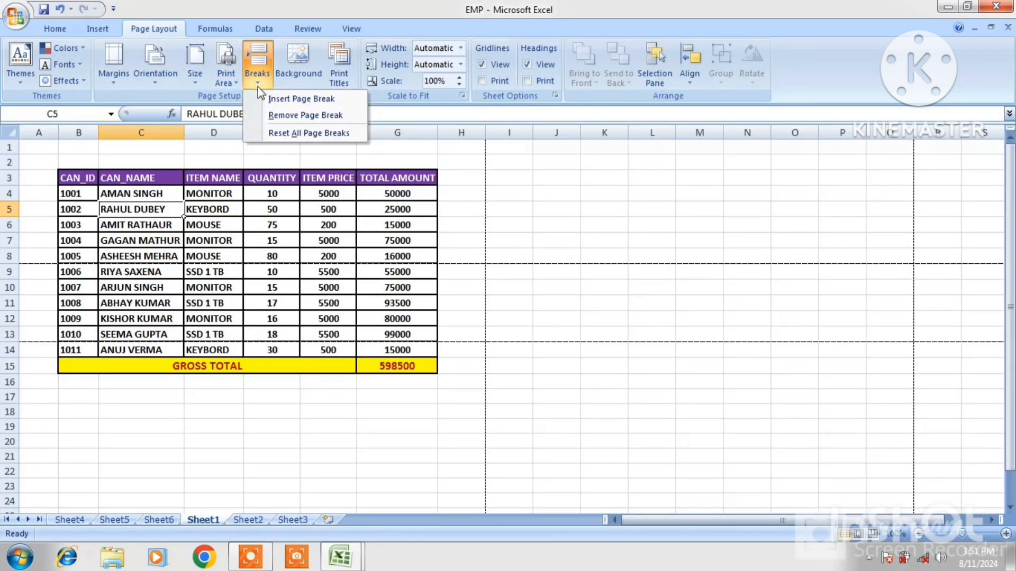
pyautogui.click(296, 118)
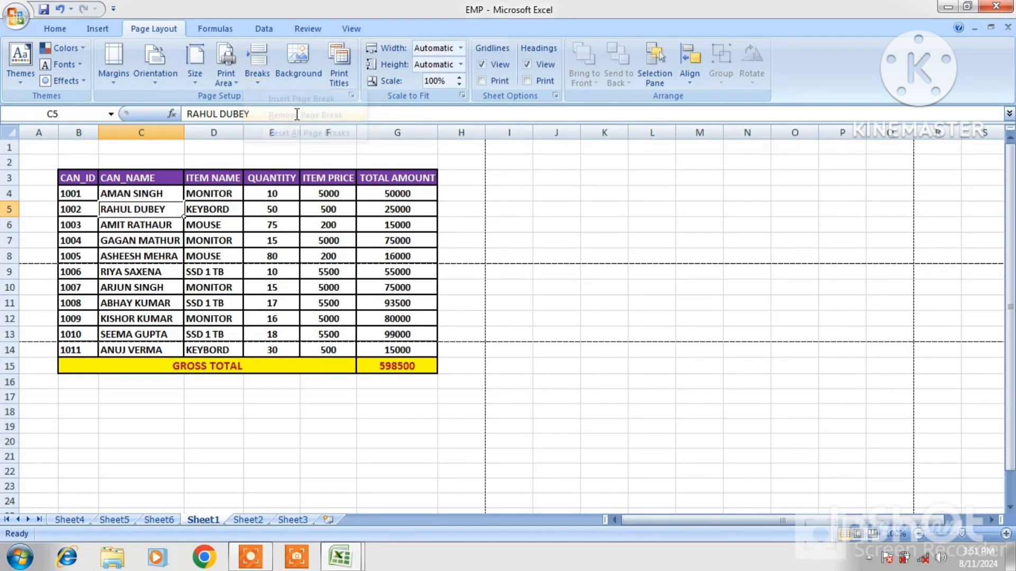
pyautogui.click(262, 75)
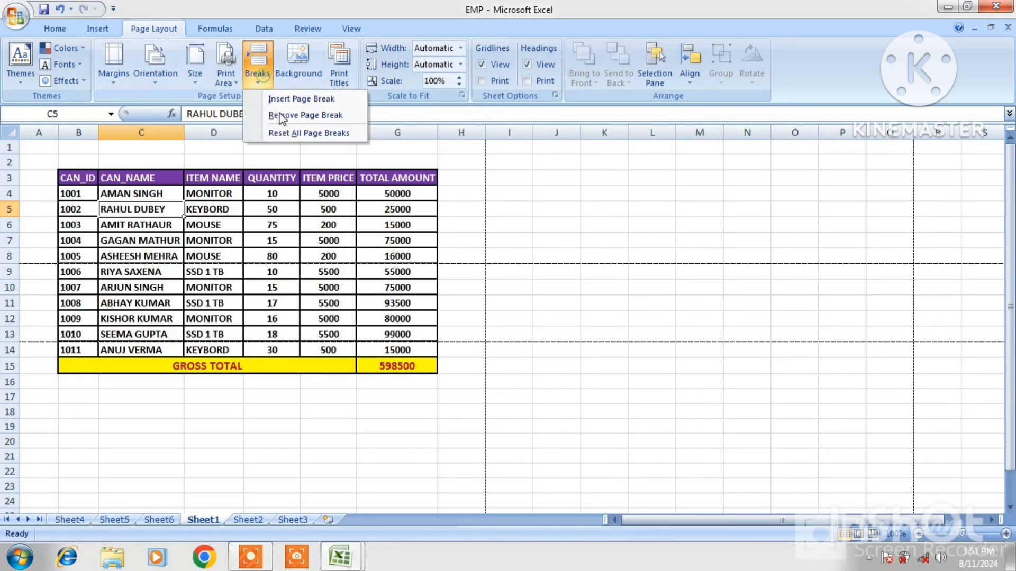
pyautogui.click(295, 134)
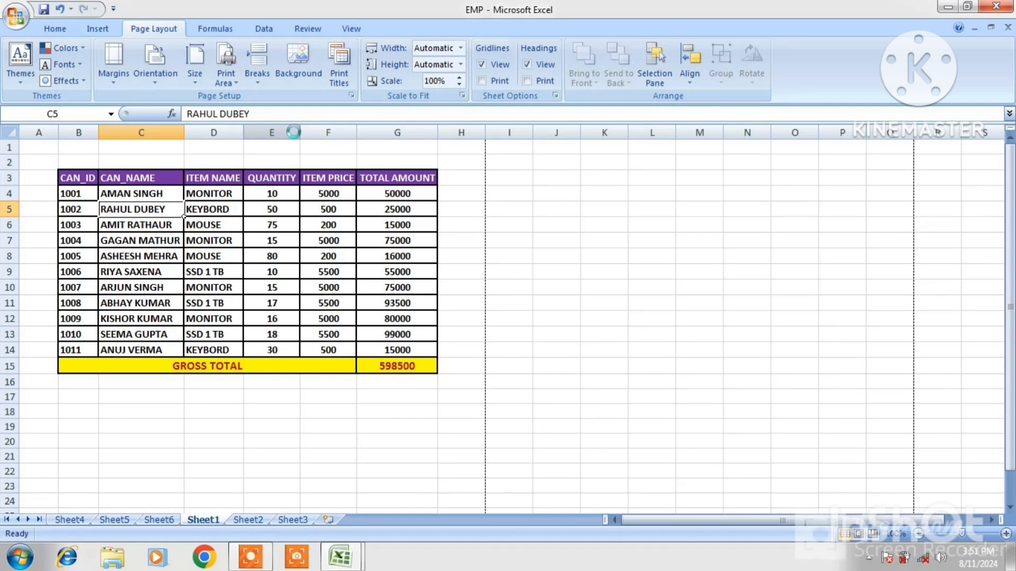
pyautogui.hotkey('ctrl', 'F2')
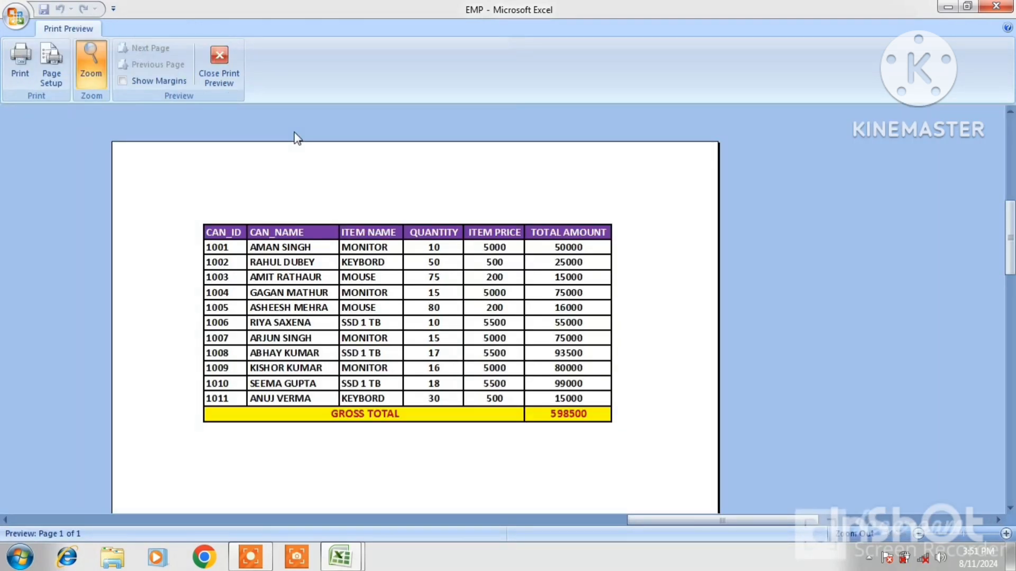
pyautogui.click(234, 74)
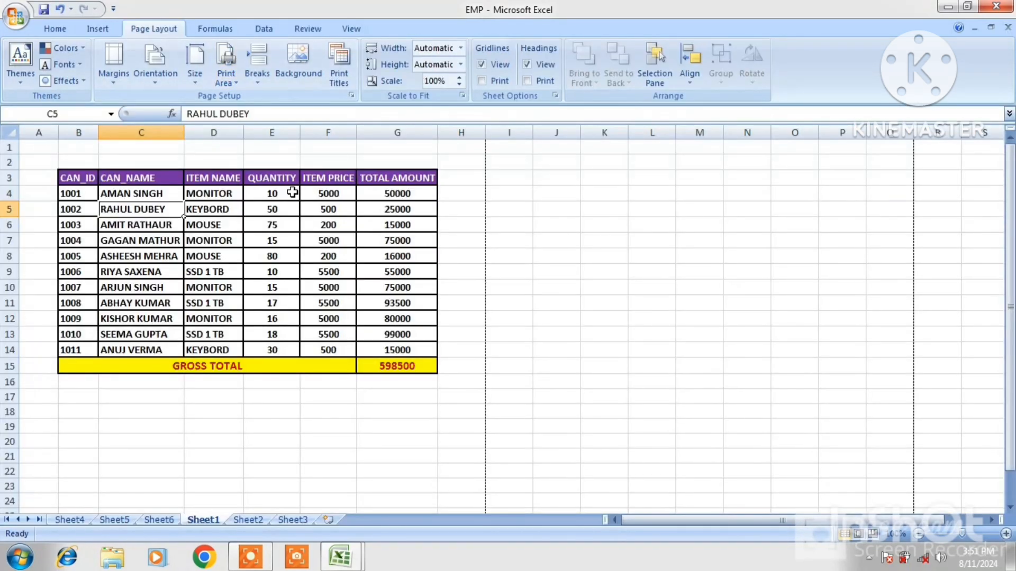
# Set the Penguins picture from the Sample Pictures folder as the background of Sheet1, and delete that background
pyautogui.click(397, 366)
pyautogui.click(302, 239)
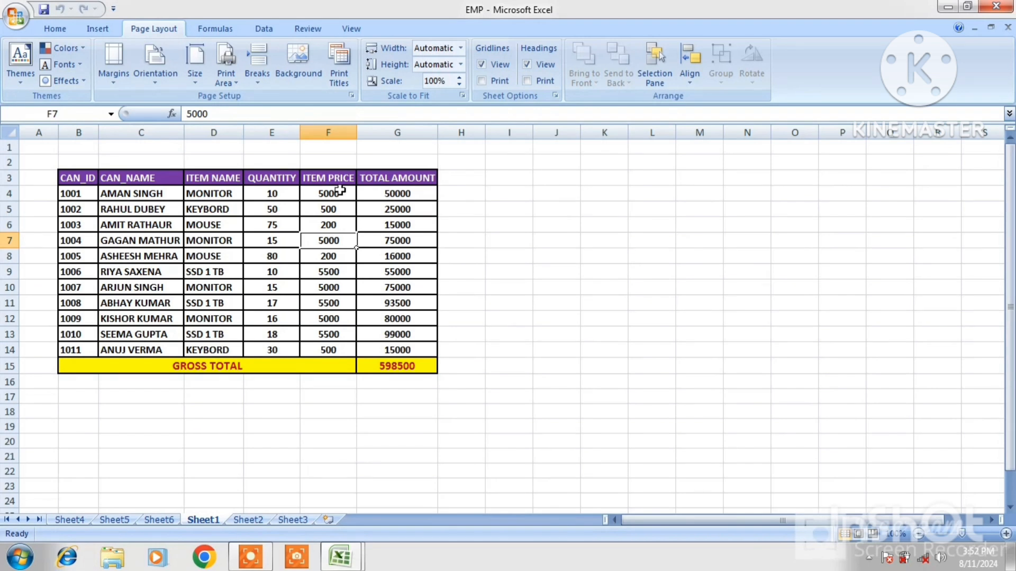
pyautogui.click(293, 73)
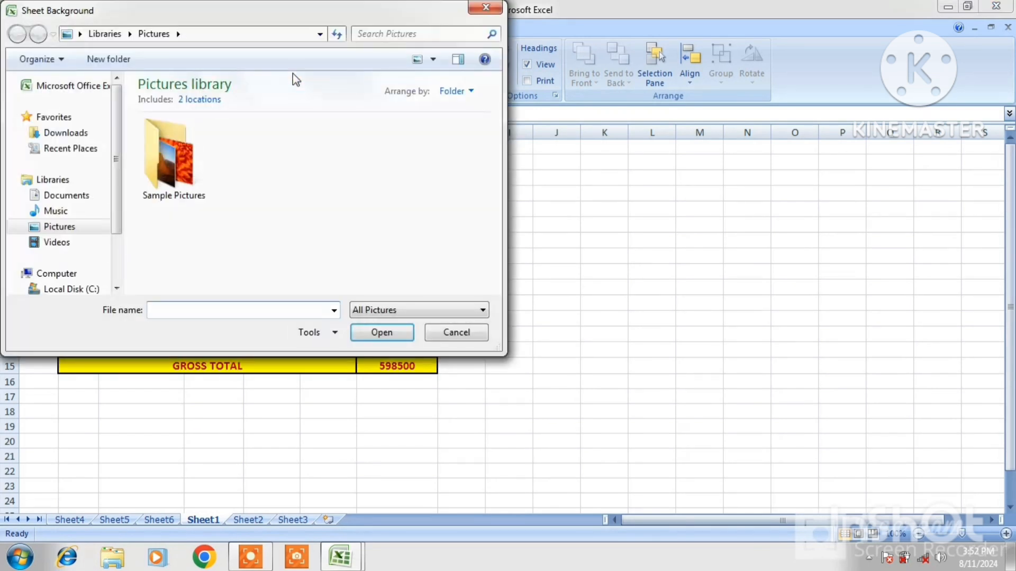
pyautogui.click(182, 173)
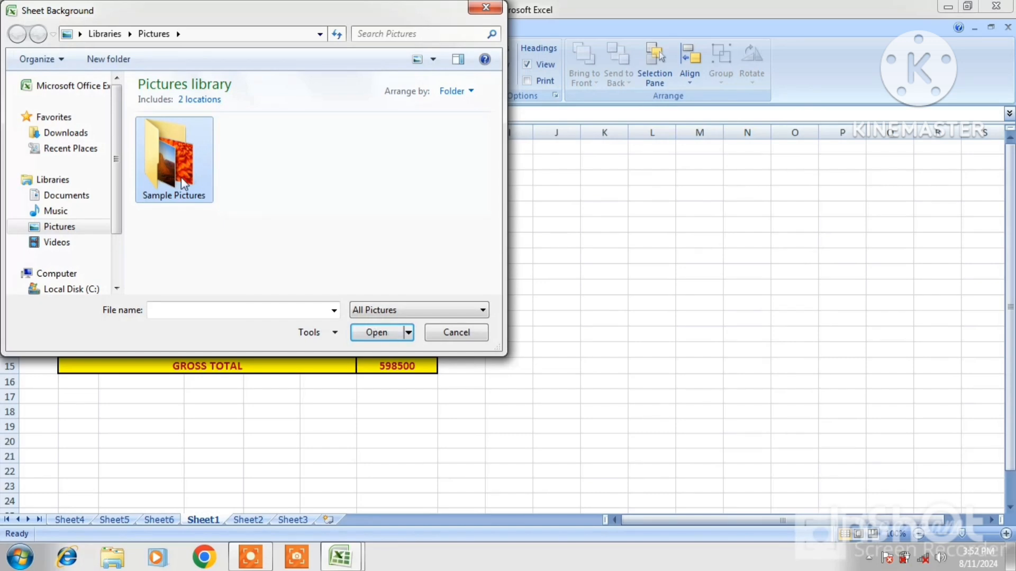
pyautogui.doubleClick(181, 180)
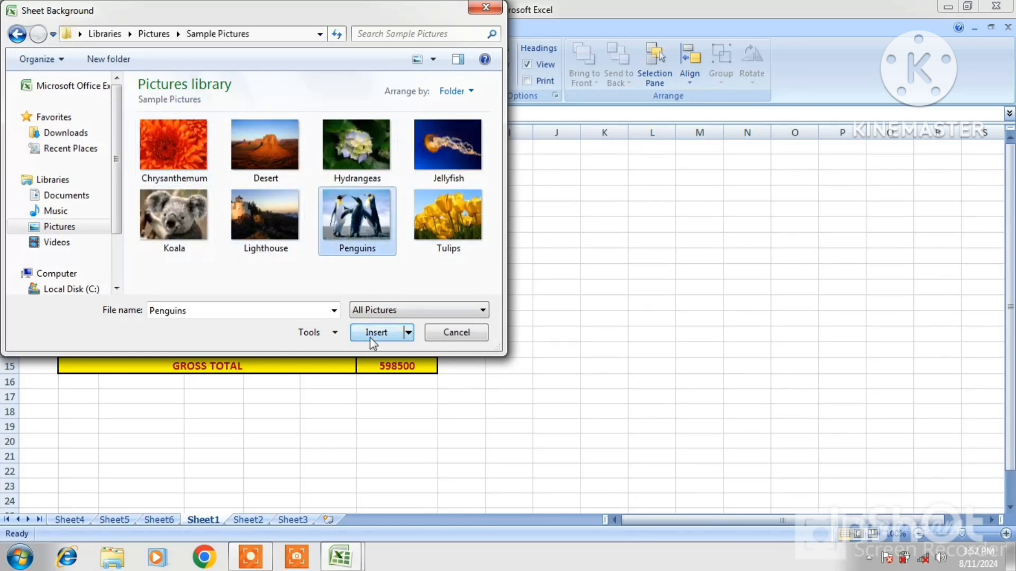
pyautogui.click(374, 334)
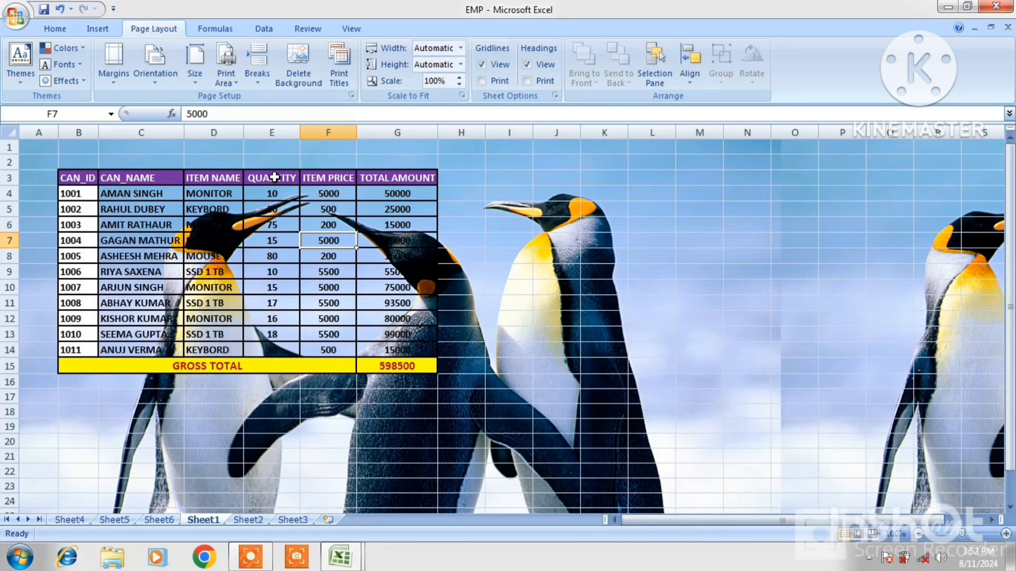
pyautogui.click(310, 81)
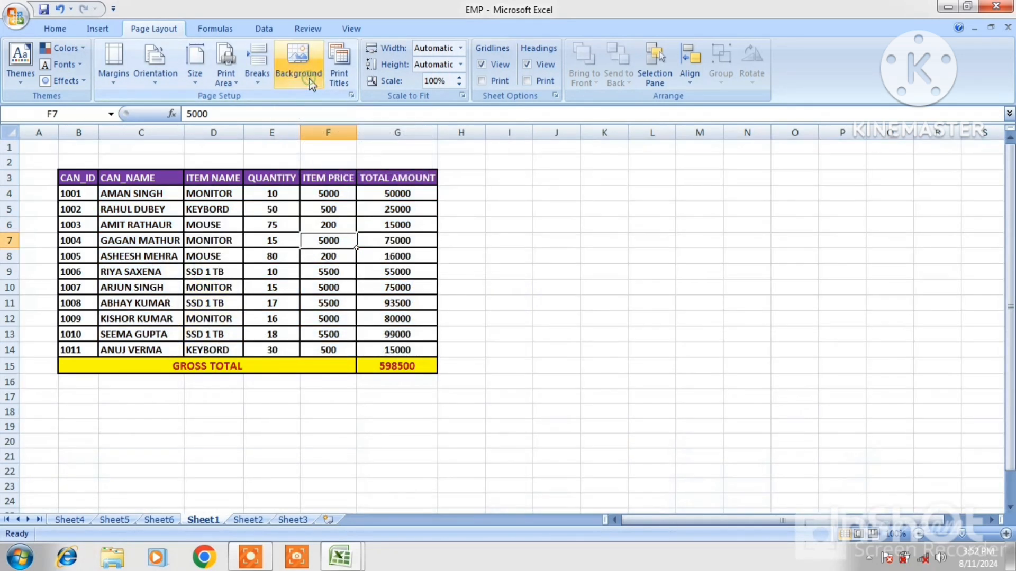
# Set the picture wp2748186 from the IMAGE folder on drive D: as the sheet background, and remove it again
pyautogui.click(309, 78)
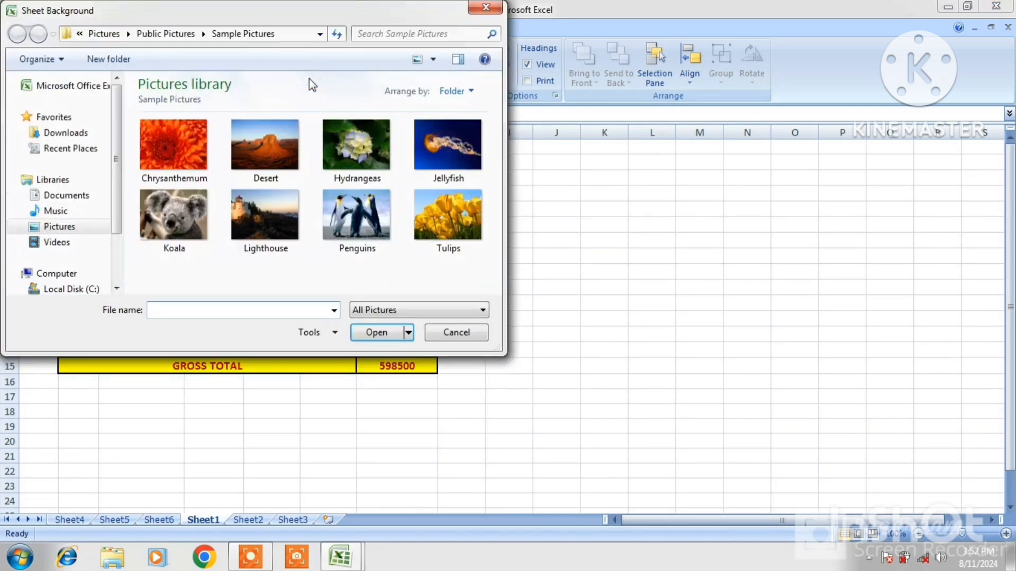
pyautogui.click(116, 288)
pyautogui.click(79, 282)
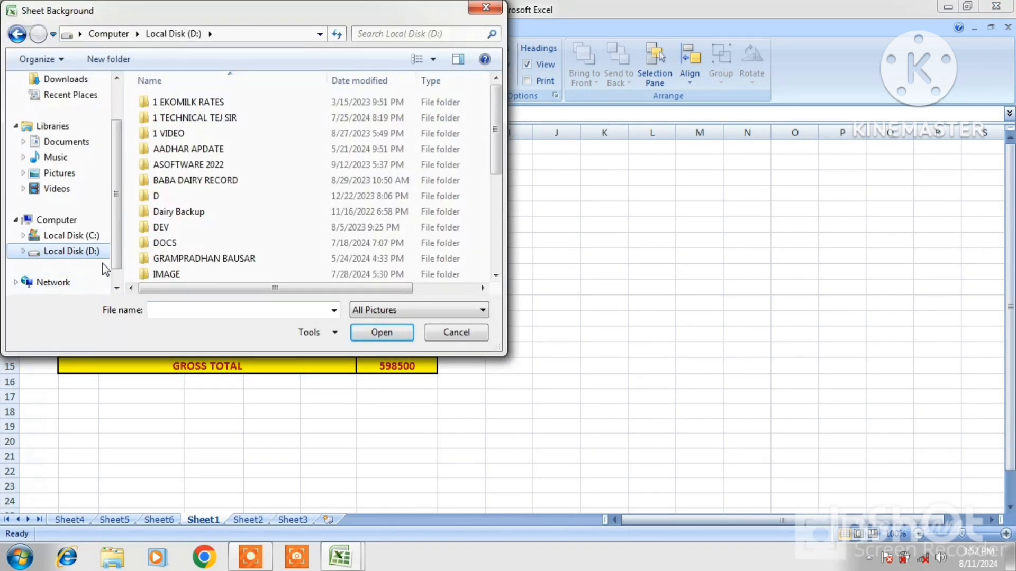
pyautogui.doubleClick(176, 274)
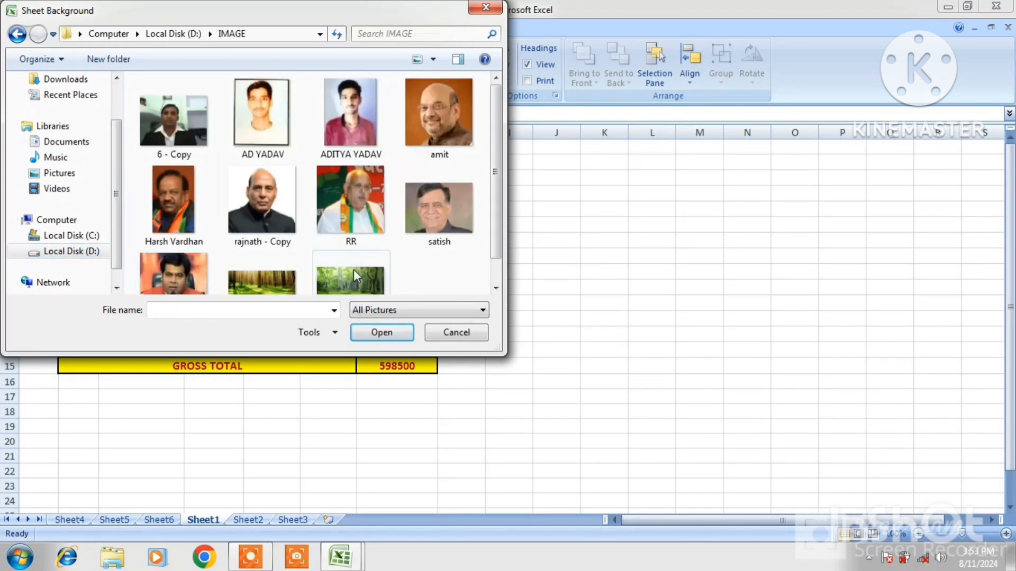
pyautogui.click(497, 290)
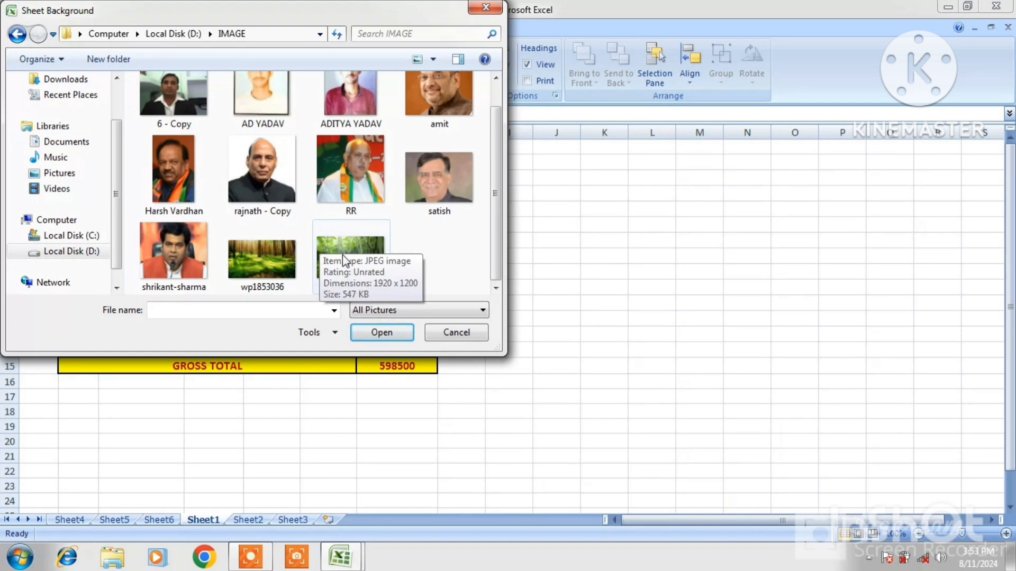
pyautogui.click(350, 275)
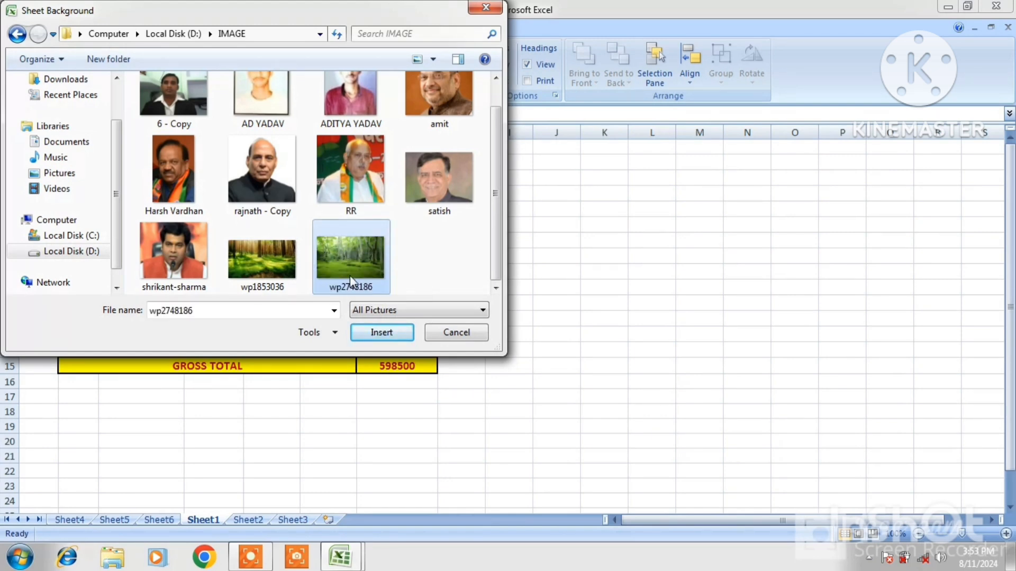
pyautogui.click(382, 333)
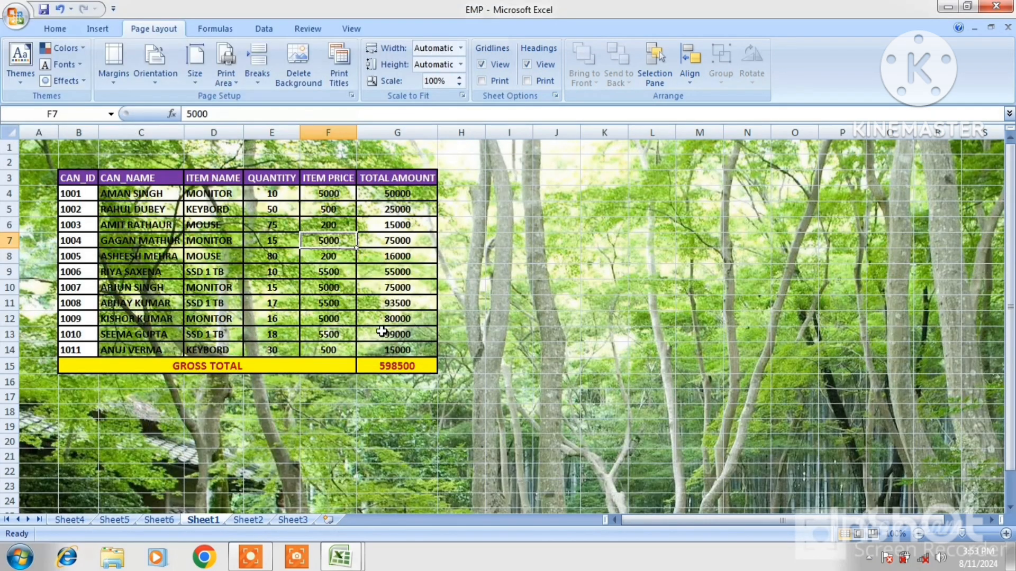
pyautogui.click(296, 63)
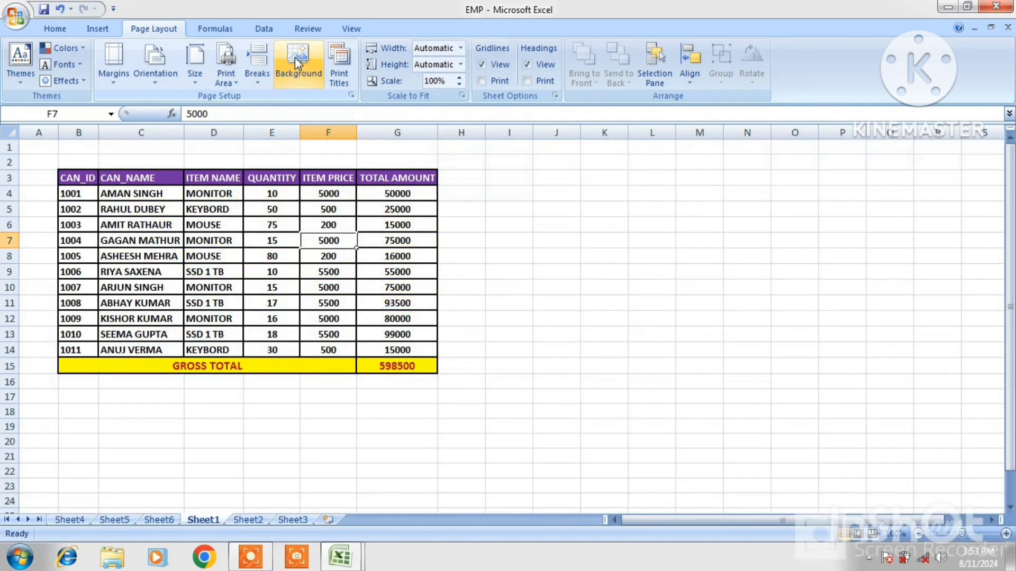
# Set the portrait photo of the man in the maroon shirt from the IMAGE folder as sheet background, and delete it
pyautogui.click(295, 57)
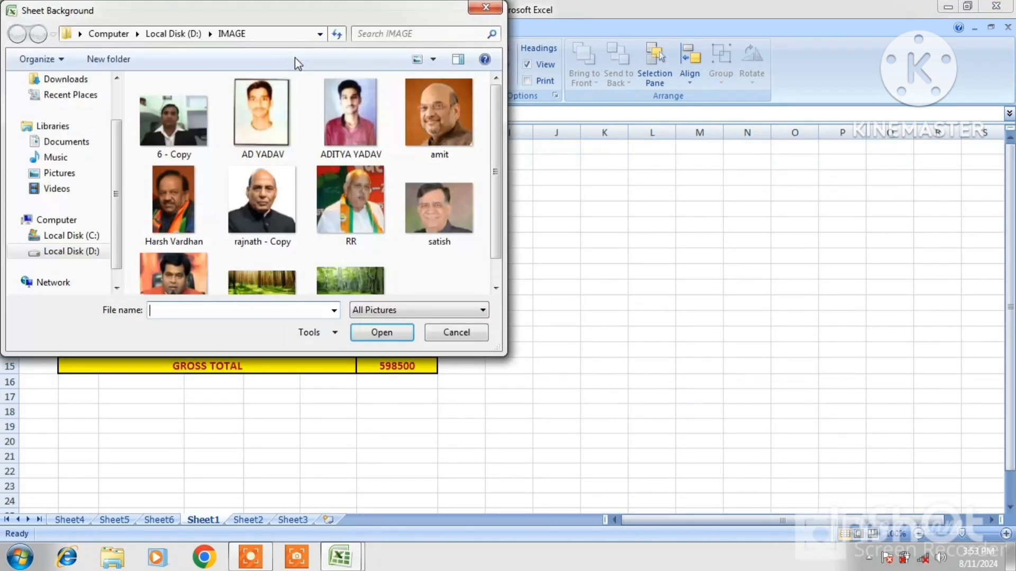
pyautogui.click(347, 112)
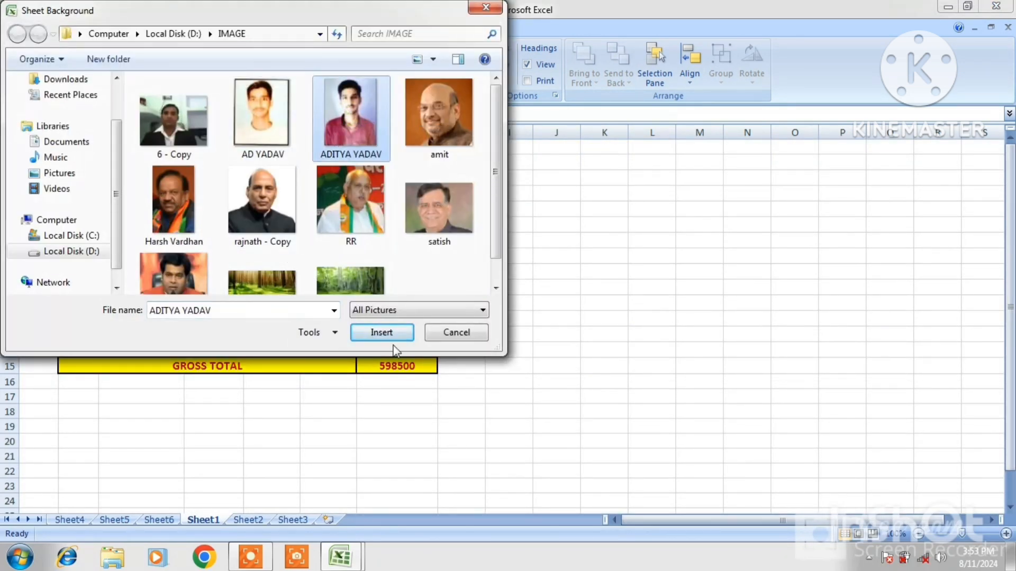
pyautogui.click(381, 333)
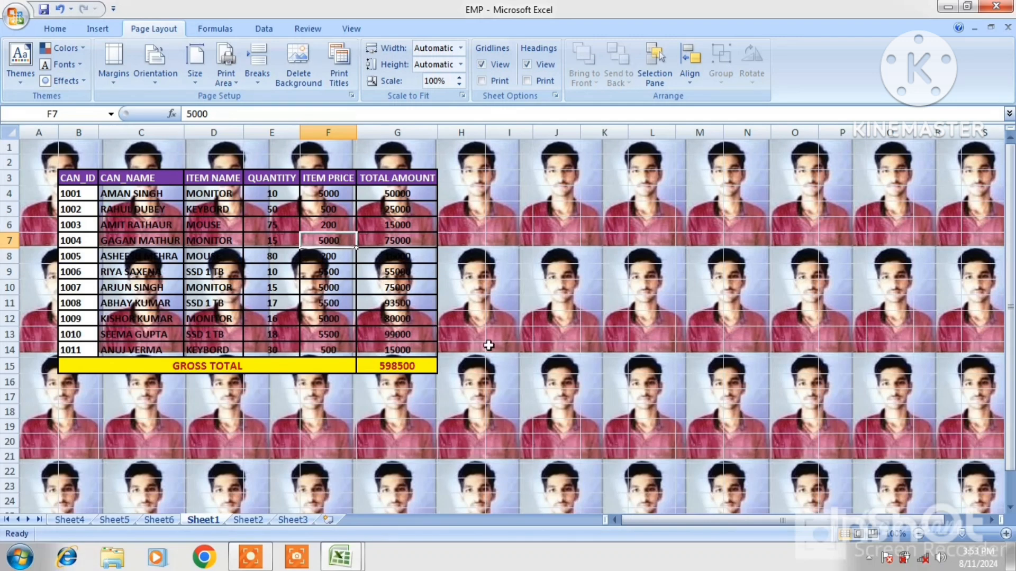
pyautogui.click(307, 75)
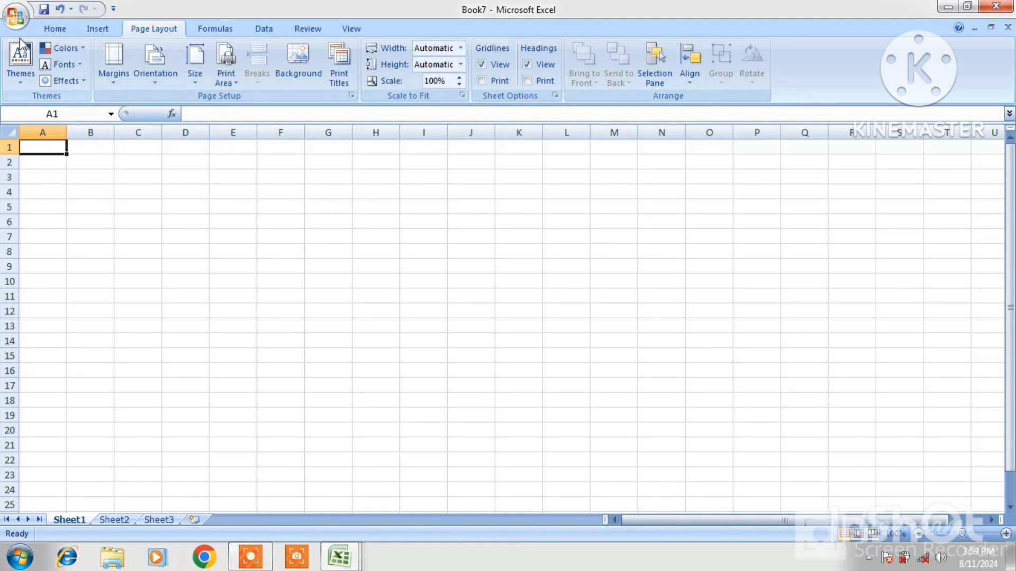
# Copy the range A1:G21 from the recent STUSENT LIST workbook into a new blank workbook, starting at cell A1
pyautogui.click(17, 16)
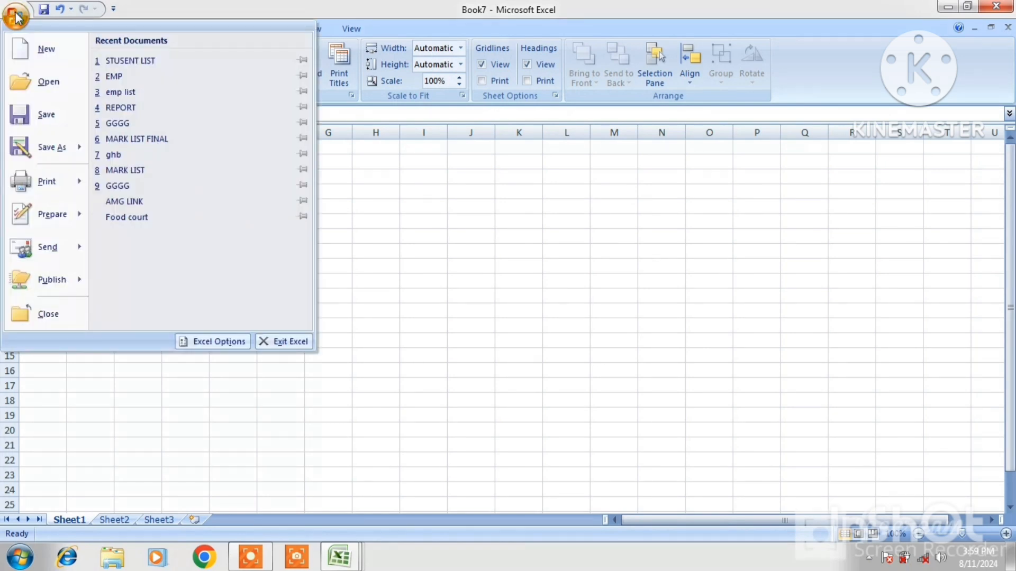
pyautogui.click(132, 62)
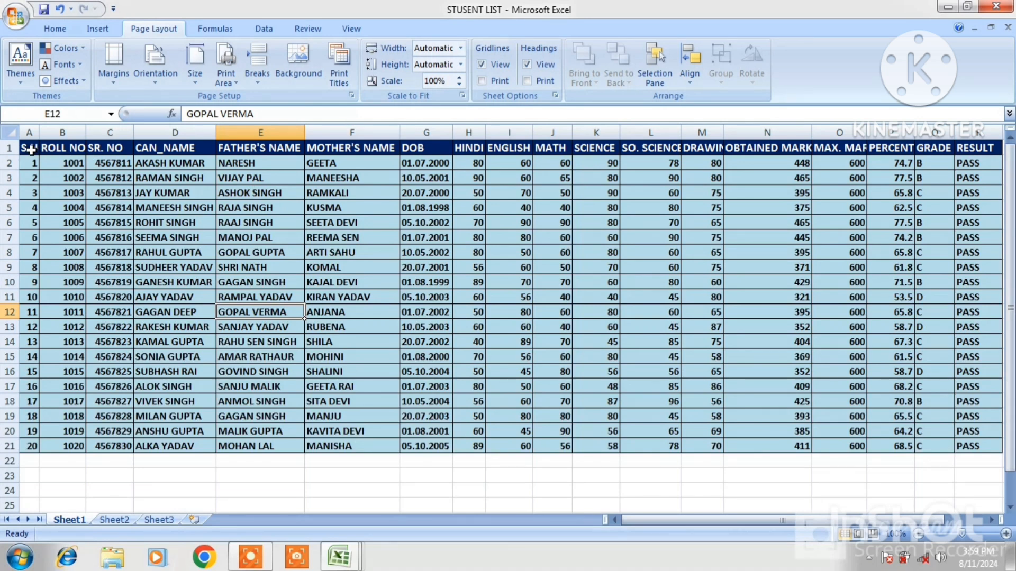
pyautogui.moveTo(30, 151); pyautogui.dragTo(413, 446)
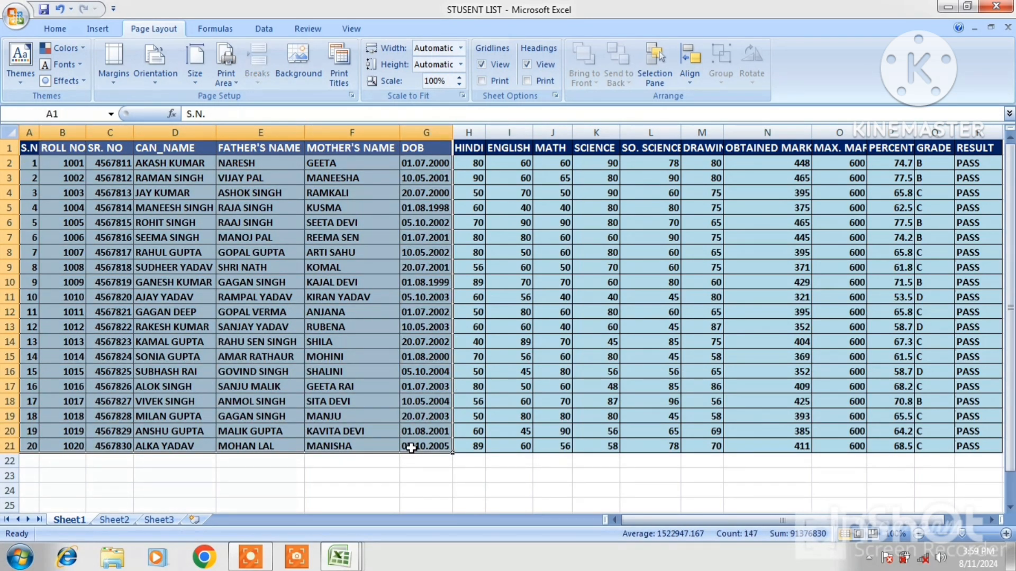
pyautogui.rightClick(363, 389)
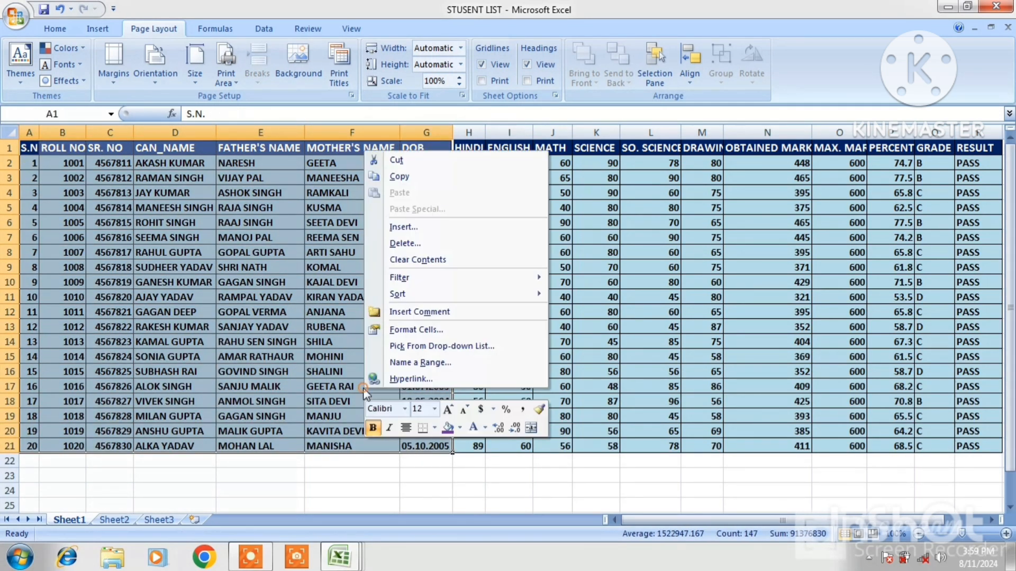
pyautogui.click(400, 179)
pyautogui.hotkey('ctrl', 'n')
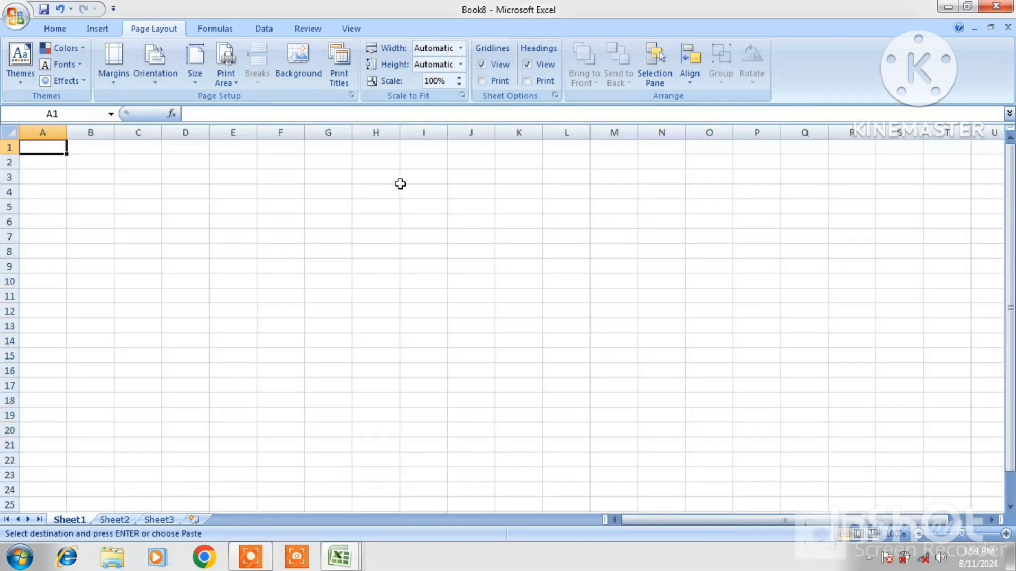
pyautogui.hotkey('ctrl', 'v')
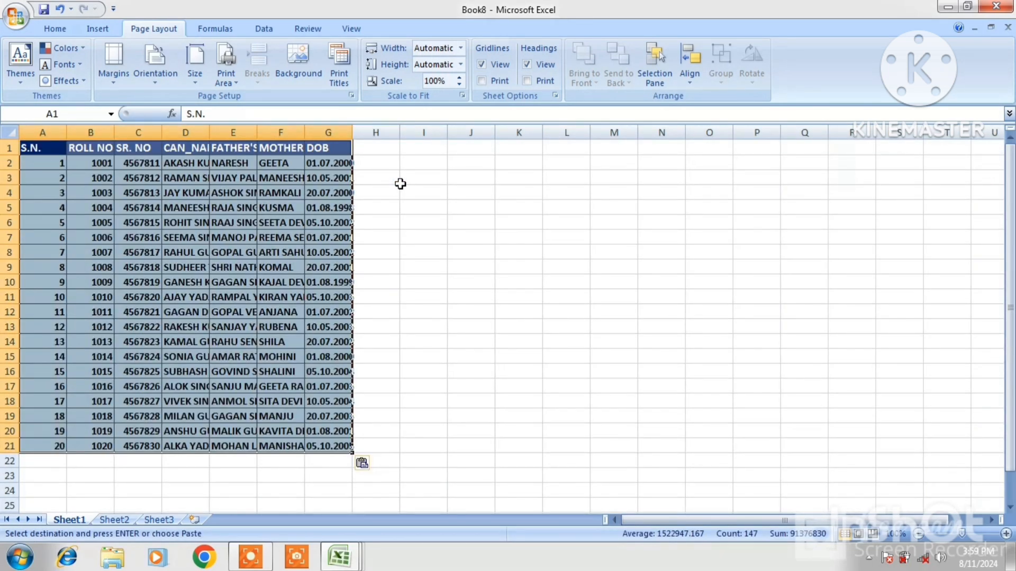
# AutoFit the column widths of the pasted table, from S.N. through DOB, to their contents
pyautogui.doubleClick(351, 132)
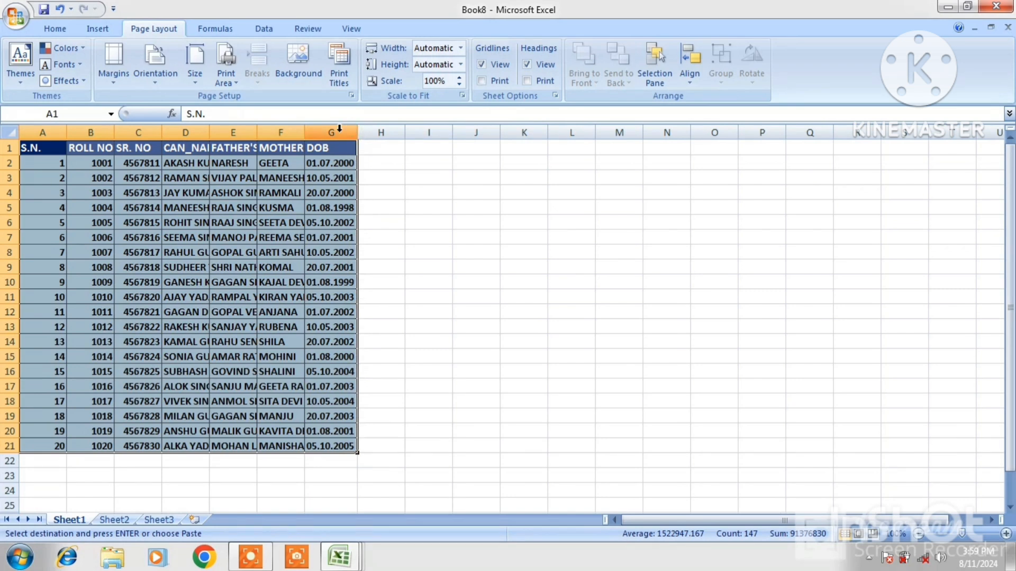
pyautogui.doubleClick(304, 133)
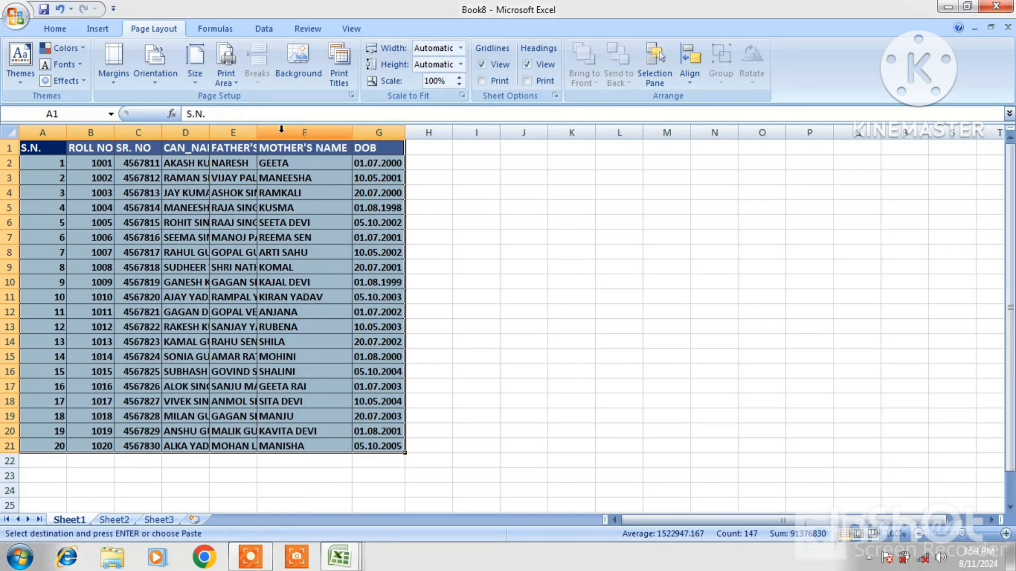
pyautogui.doubleClick(258, 133)
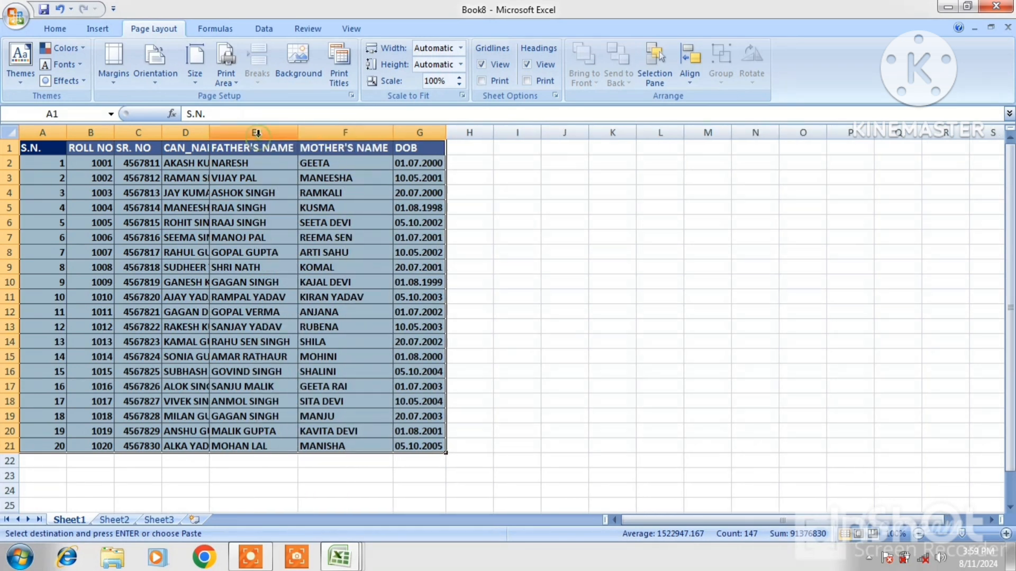
pyautogui.doubleClick(209, 134)
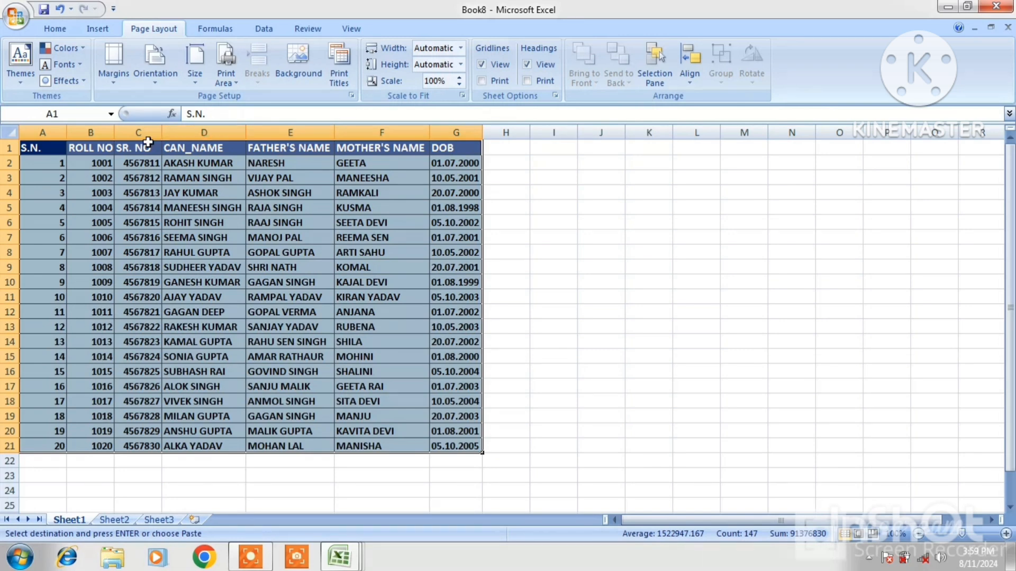
pyautogui.doubleClick(114, 134)
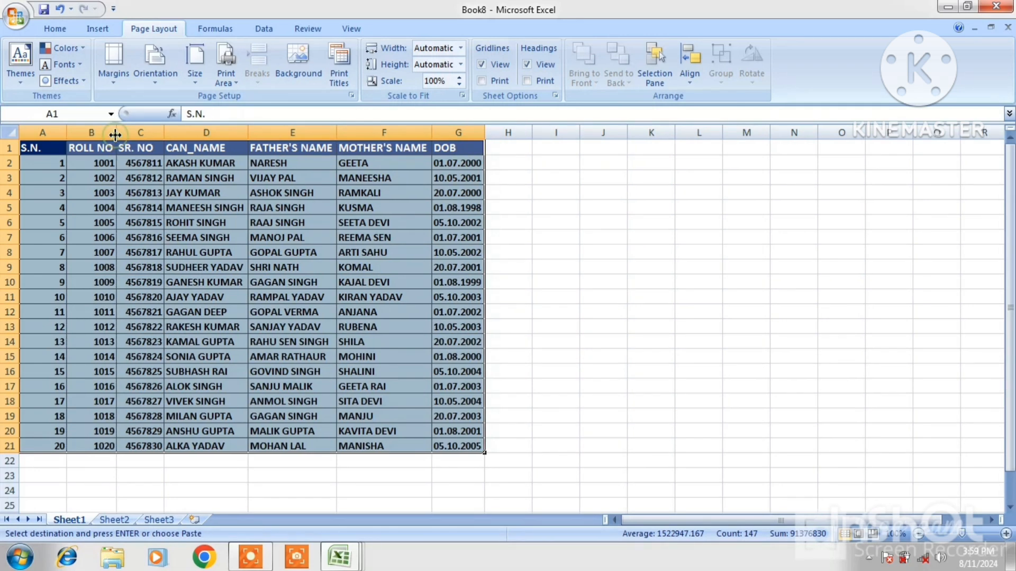
pyautogui.doubleClick(66, 134)
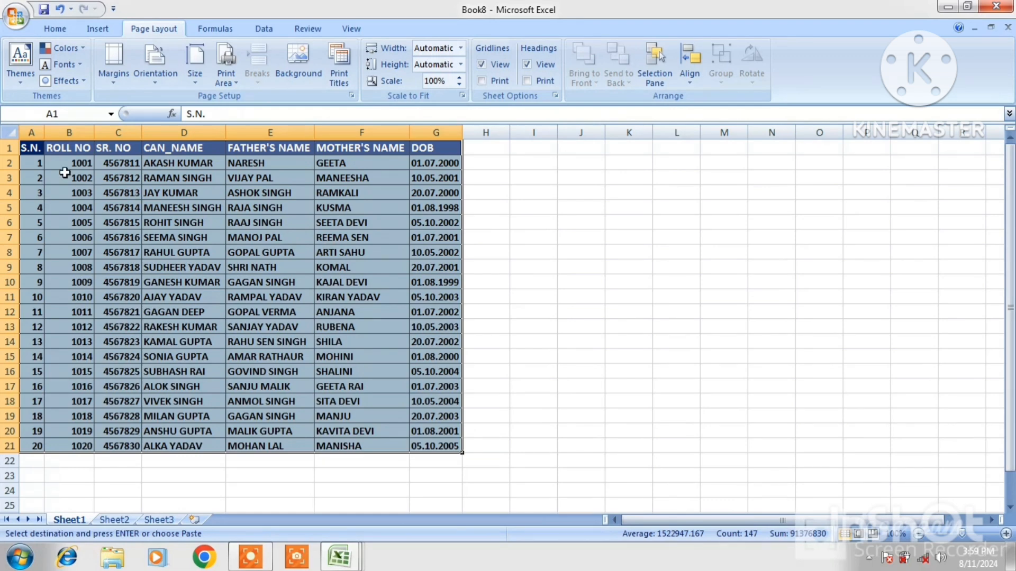
# Copy the student records in A2:G21 without the header row and paste them directly below the table at A22
pyautogui.click(33, 164)
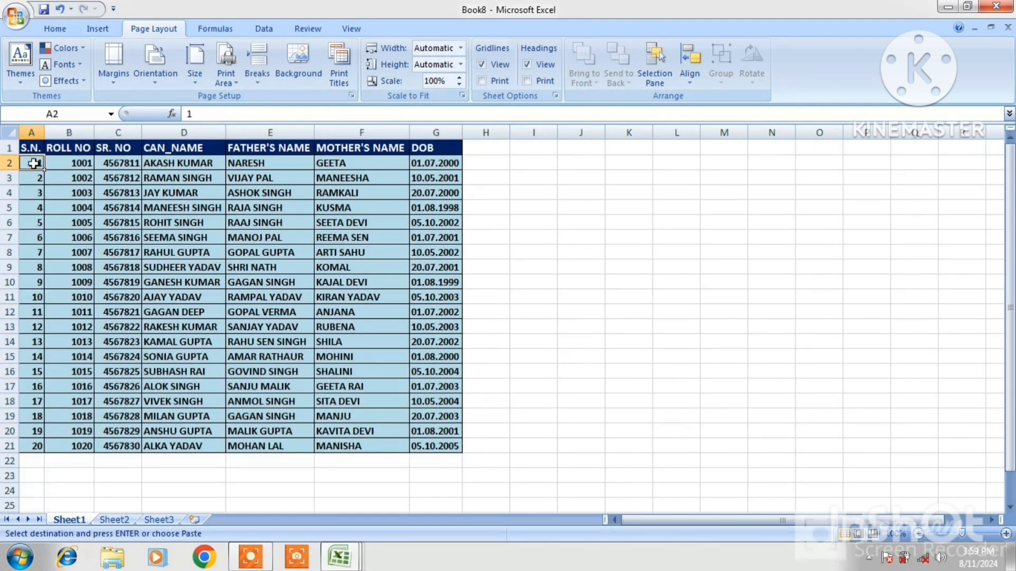
pyautogui.moveTo(33, 164); pyautogui.dragTo(423, 446)
pyautogui.rightClick(425, 449)
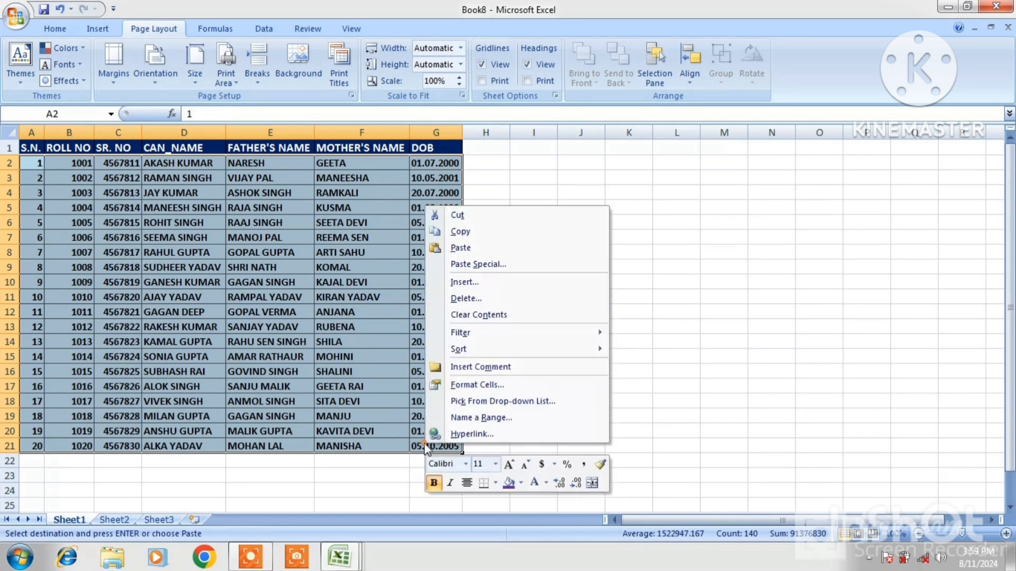
pyautogui.click(459, 231)
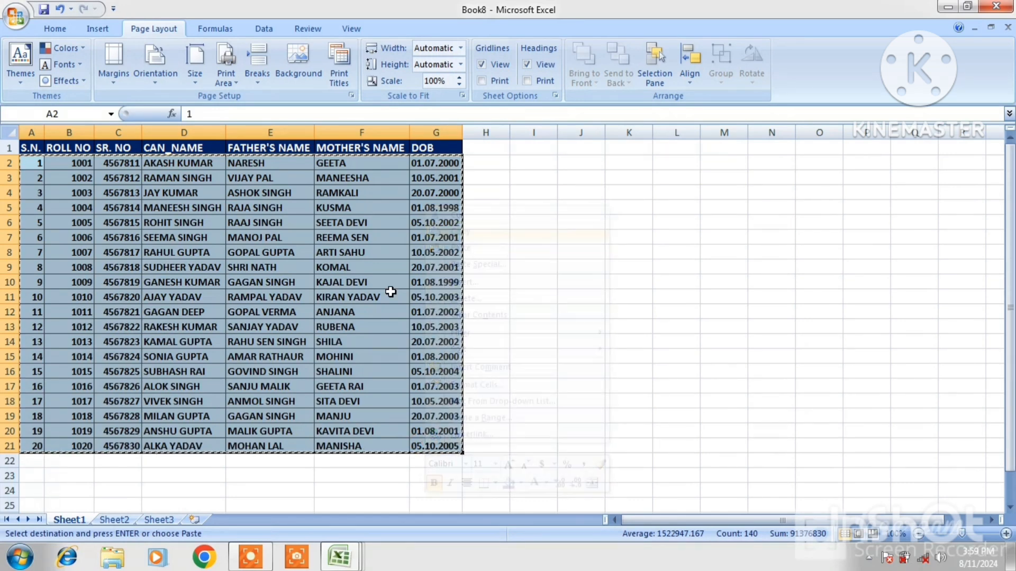
pyautogui.click(36, 461)
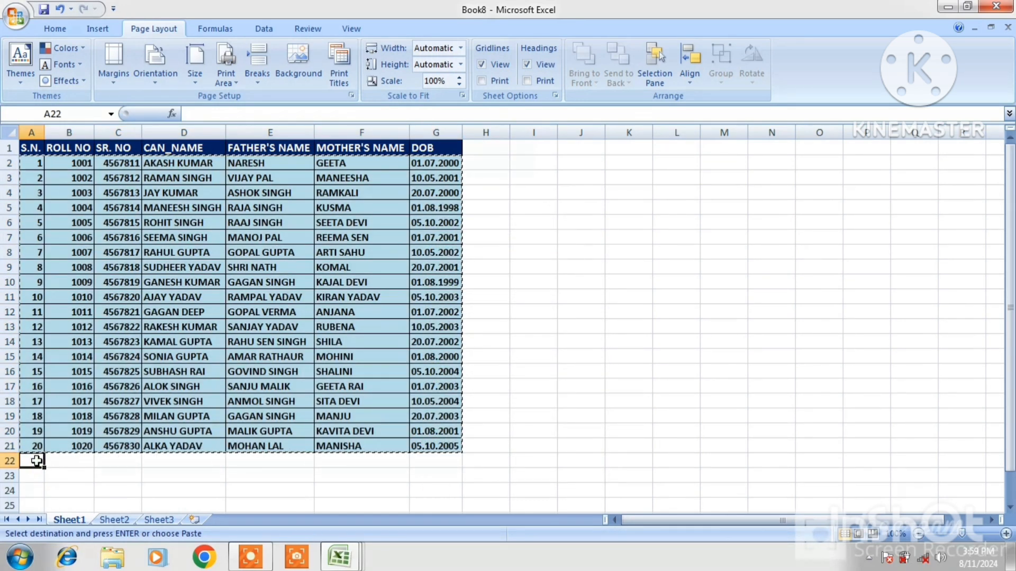
pyautogui.hotkey('ctrl', 'v')
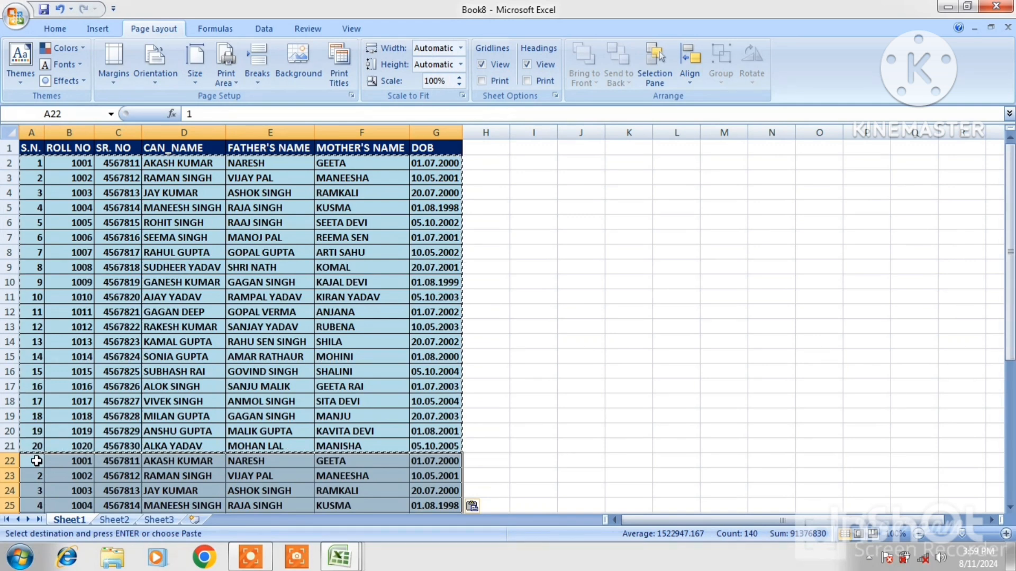
# Paste the copied student records again below the last filled row, starting at A42
pyautogui.press('Down')
pyautogui.press('Down')
pyautogui.press('Down')
pyautogui.press('Down')
pyautogui.press('Down')
pyautogui.press('Down')
pyautogui.press('Down')
pyautogui.press('Down')
pyautogui.press('Down')
pyautogui.press('Down')
pyautogui.press('Down')
pyautogui.press('Down')
pyautogui.press('Down')
pyautogui.press('Down')
pyautogui.press('Down')
pyautogui.press('Down')
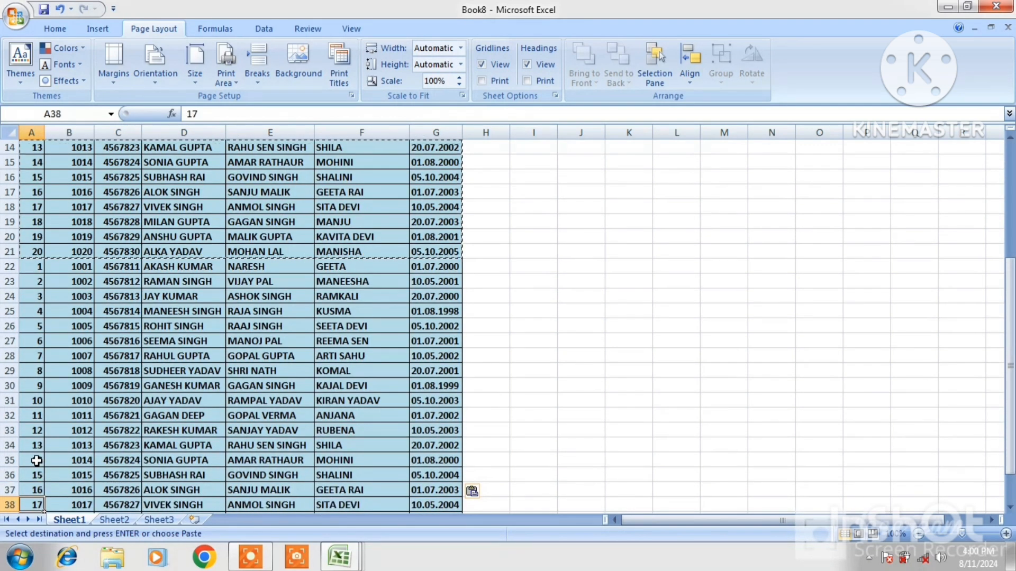
pyautogui.press('Down')
pyautogui.press('Down')
pyautogui.press('Down')
pyautogui.press('Down')
pyautogui.press('Down')
pyautogui.press('Down')
pyautogui.press('Down')
pyautogui.click(36, 461)
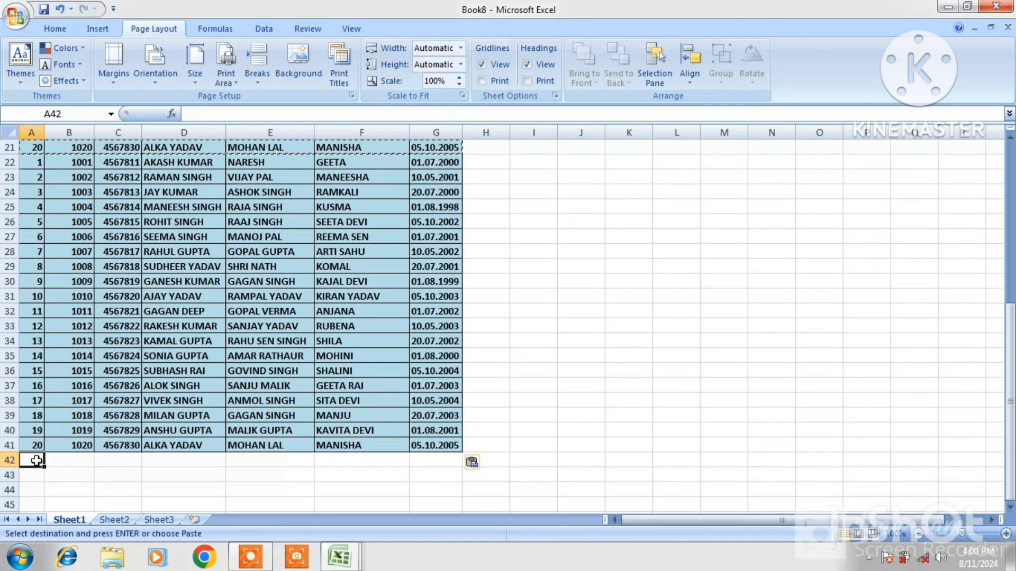
pyautogui.hotkey('ctrl', 'v')
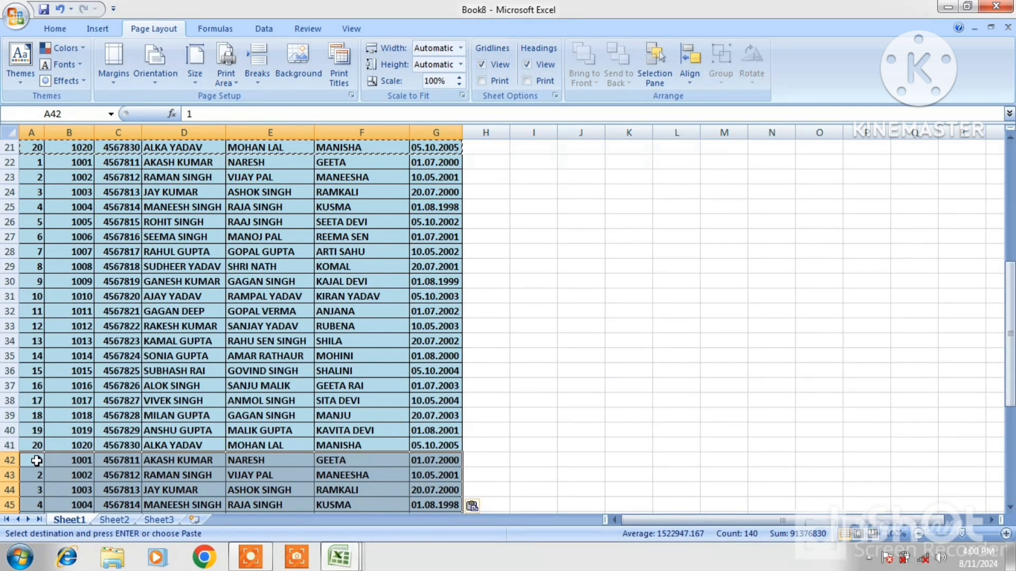
# Paste another copy of the student records beneath the extended table, starting at A62
pyautogui.press('Return')
pyautogui.press('Down')
pyautogui.press('Down')
pyautogui.press('Down')
pyautogui.press('Down')
pyautogui.press('Down')
pyautogui.press('Down')
pyautogui.press('Down')
pyautogui.press('Down')
pyautogui.press('Down')
pyautogui.press('Down')
pyautogui.press('Down')
pyautogui.press('Down')
pyautogui.press('Down')
pyautogui.press('Down')
pyautogui.press('Down')
pyautogui.press('Down')
pyautogui.press('Down')
pyautogui.press('Down')
pyautogui.press('Down')
pyautogui.press('Down')
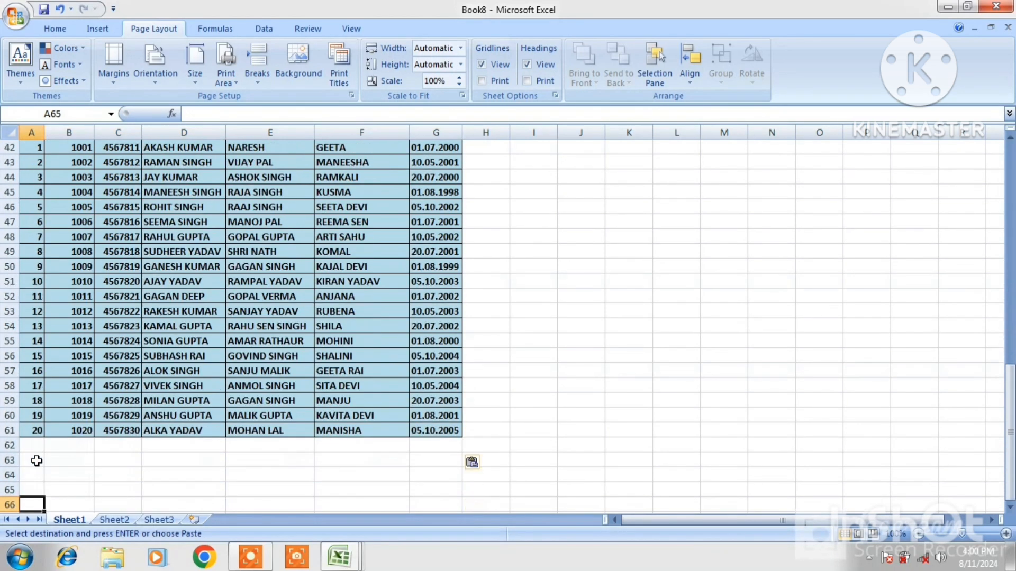
pyautogui.press('Up')
pyautogui.press('Up')
pyautogui.press('Up')
pyautogui.press('Up')
pyautogui.press('Up')
pyautogui.press('Up')
pyautogui.press('Up')
pyautogui.press('Up')
pyautogui.press('Up')
pyautogui.press('Up')
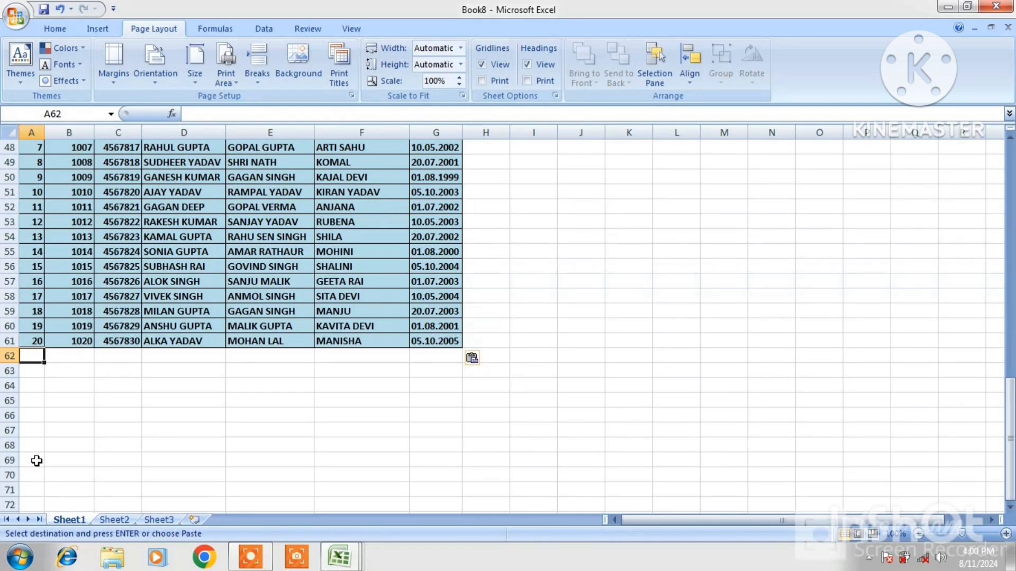
pyautogui.hotkey('ctrl', 'v')
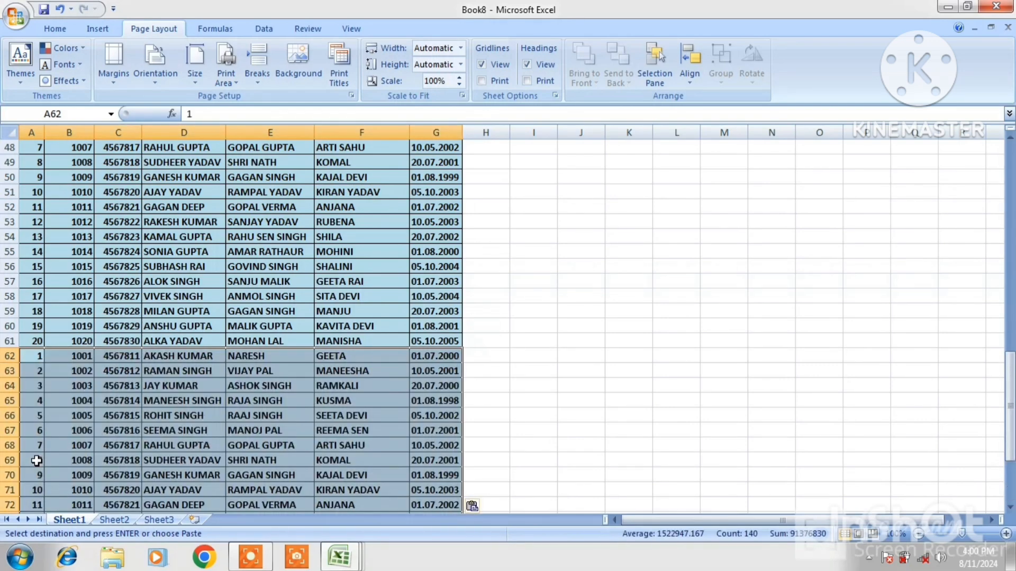
# Return to the table's header row, switch Sheet1 to Page Layout view and clear the copy marquee
pyautogui.click(175, 307)
pyautogui.press('Up')
pyautogui.press('Up')
pyautogui.press('Up')
pyautogui.press('Up')
pyautogui.press('Up')
pyautogui.press('Up')
pyautogui.press('Up')
pyautogui.press('Up')
pyautogui.press('Up')
pyautogui.press('Up')
pyautogui.press('Up')
pyautogui.press('Up')
pyautogui.press('Up')
pyautogui.press('Up')
pyautogui.press('Up')
pyautogui.press('Up')
pyautogui.press('Up')
pyautogui.press('Up')
pyautogui.press('Up')
pyautogui.press('Up')
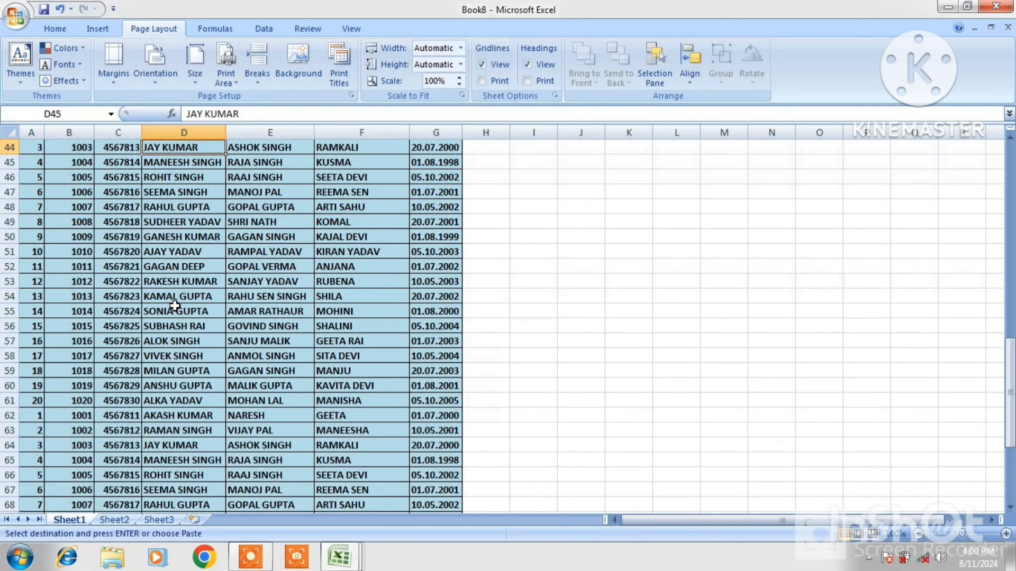
pyautogui.press('Up')
pyautogui.press('Up')
pyautogui.press('Up')
pyautogui.press('Up')
pyautogui.press('Up')
pyautogui.press('Up')
pyautogui.press('Up')
pyautogui.press('Up')
pyautogui.press('Up')
pyautogui.press('Up')
pyautogui.press('Up')
pyautogui.press('Up')
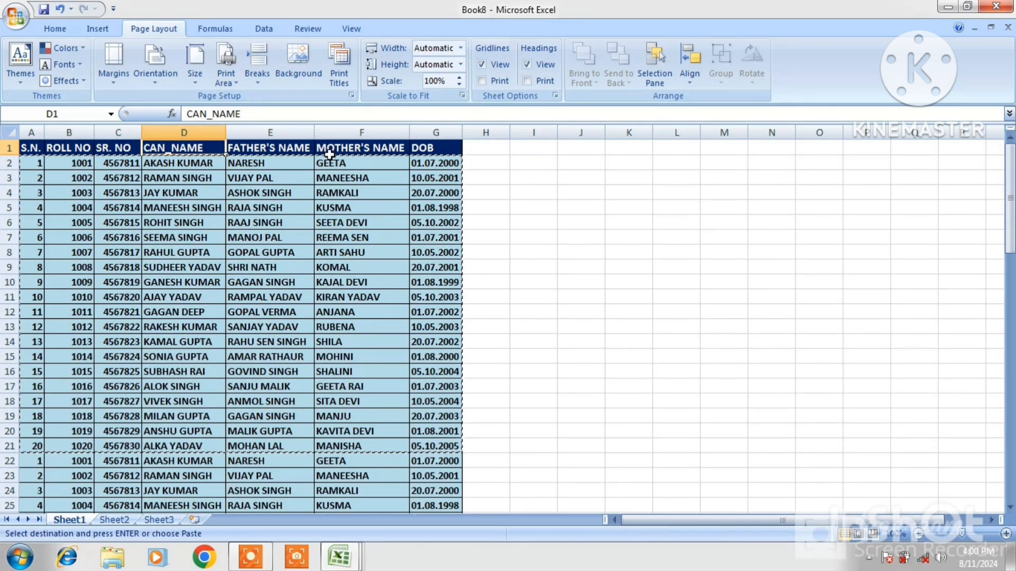
pyautogui.click(857, 534)
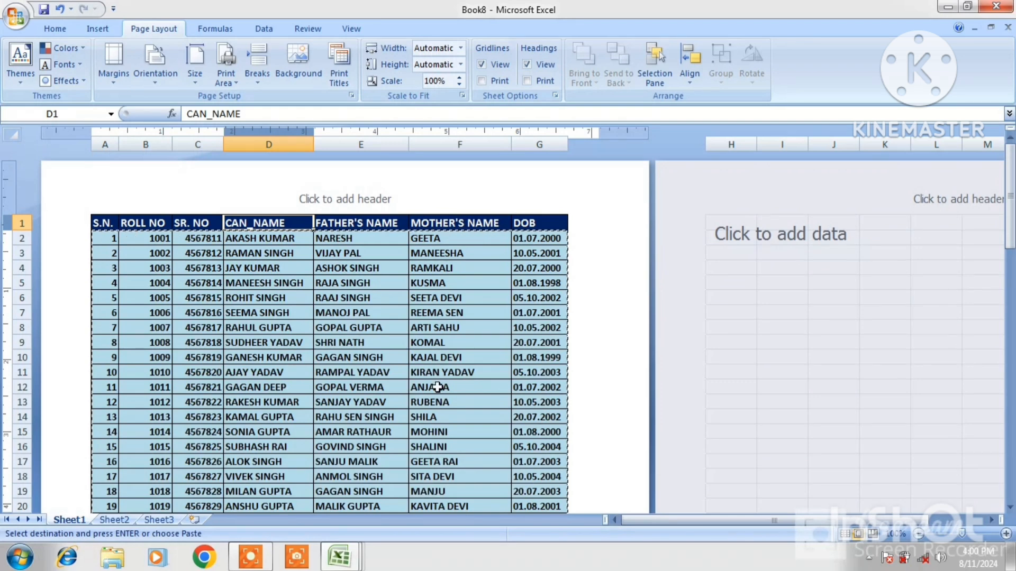
pyautogui.press('Escape')
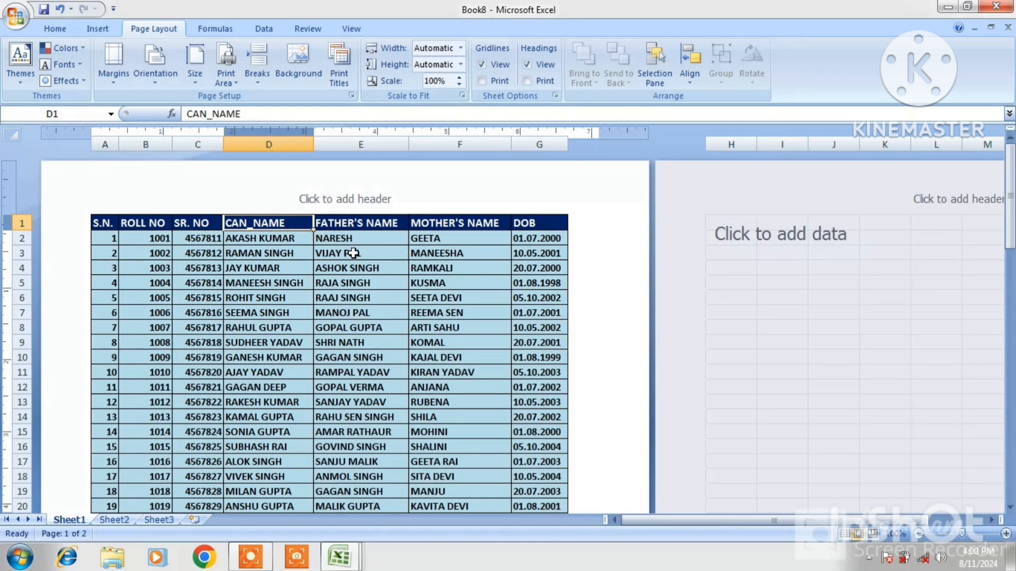
# Go down through the table in Page Layout view to examine where it splits between pages and how the second page begins
pyautogui.click(352, 254)
pyautogui.press('Down')
pyautogui.press('Down')
pyautogui.press('Down')
pyautogui.press('Down')
pyautogui.press('Down')
pyautogui.press('Down')
pyautogui.press('Down')
pyautogui.press('Down')
pyautogui.press('Down')
pyautogui.press('Down')
pyautogui.press('Down')
pyautogui.press('Down')
pyautogui.press('Down')
pyautogui.press('Down')
pyautogui.press('Down')
pyautogui.press('Down')
pyautogui.press('Down')
pyautogui.press('Down')
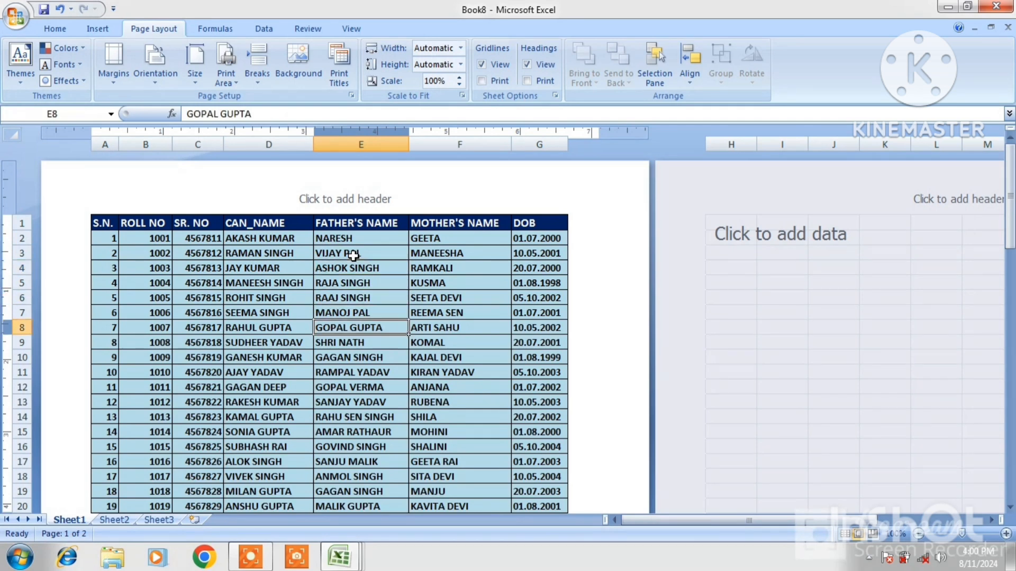
pyautogui.press('Down')
pyautogui.press('Down')
pyautogui.press('Down')
pyautogui.press('Down')
pyautogui.press('Down')
pyautogui.press('Down')
pyautogui.press('Down')
pyautogui.press('Down')
pyautogui.press('Down')
pyautogui.press('Down')
pyautogui.press('Down')
pyautogui.press('Down')
pyautogui.press('Down')
pyautogui.press('Down')
pyautogui.press('Down')
pyautogui.press('Down')
pyautogui.press('Down')
pyautogui.press('Down')
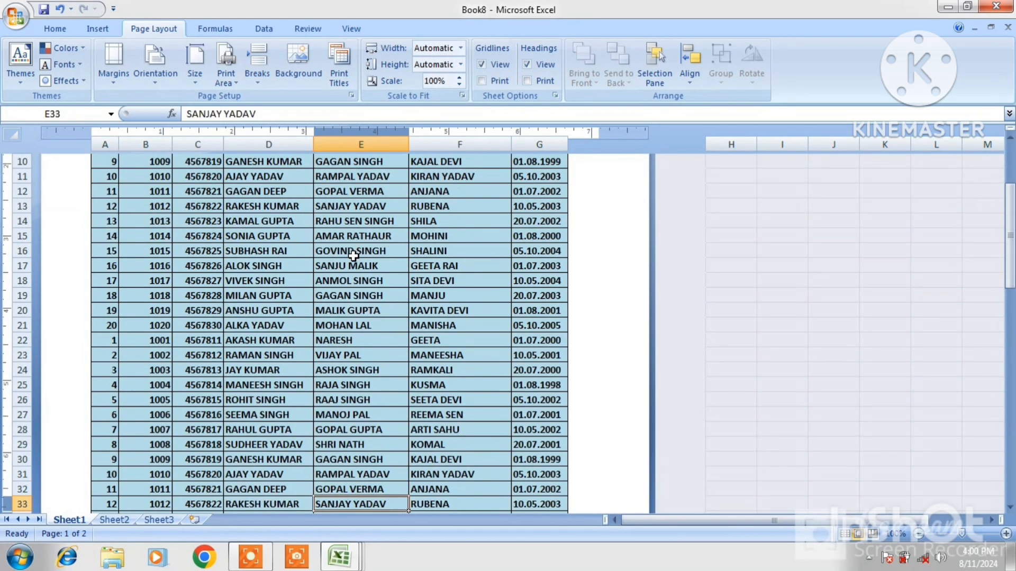
pyautogui.press('Down')
pyautogui.press('Down')
pyautogui.press('Down')
pyautogui.press('Down')
pyautogui.press('Down')
pyautogui.press('Down')
pyautogui.press('Down')
pyautogui.press('Down')
pyautogui.press('Down')
pyautogui.press('Down')
pyautogui.press('Down')
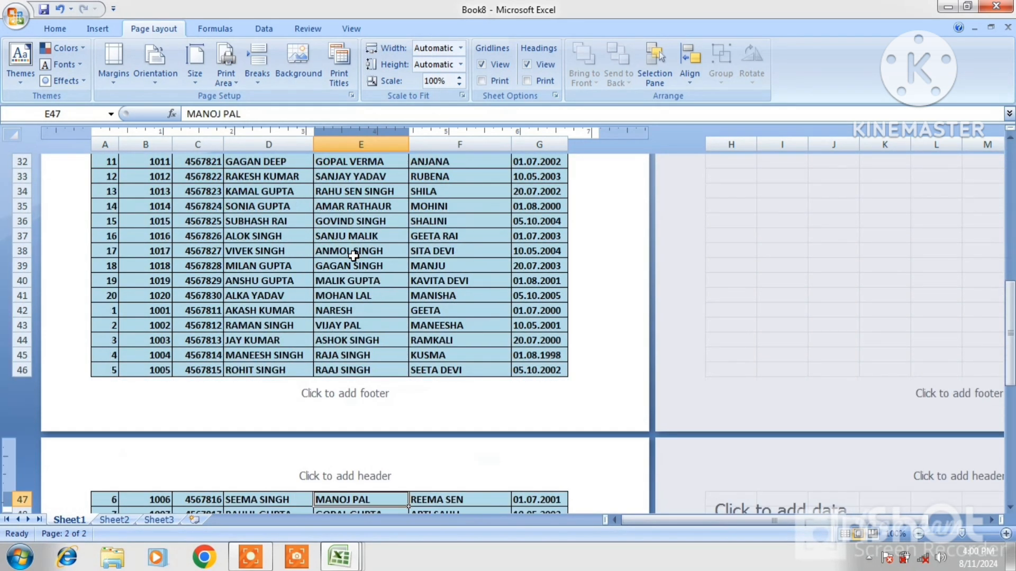
# Preview the printout, examine the start of page 2 at a larger zoom, and return to the worksheet
pyautogui.press('Down')
pyautogui.press('Down')
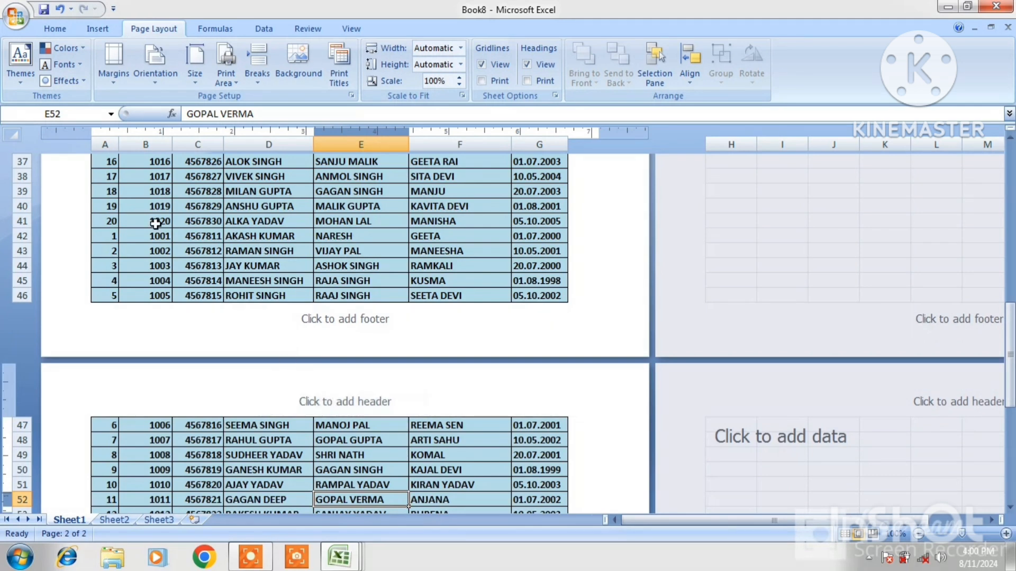
pyautogui.click(15, 21)
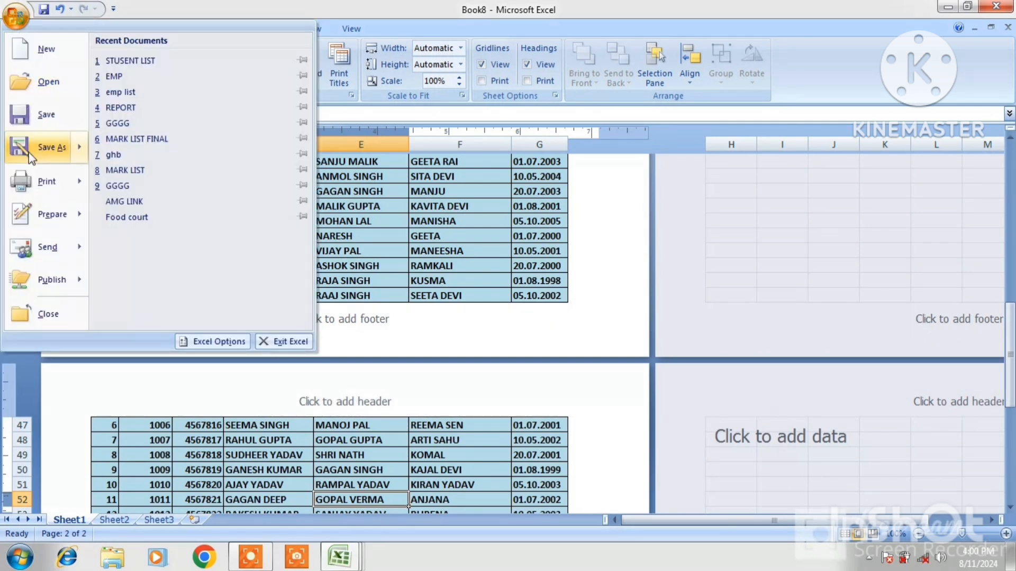
pyautogui.moveTo(47, 182)
pyautogui.click(179, 141)
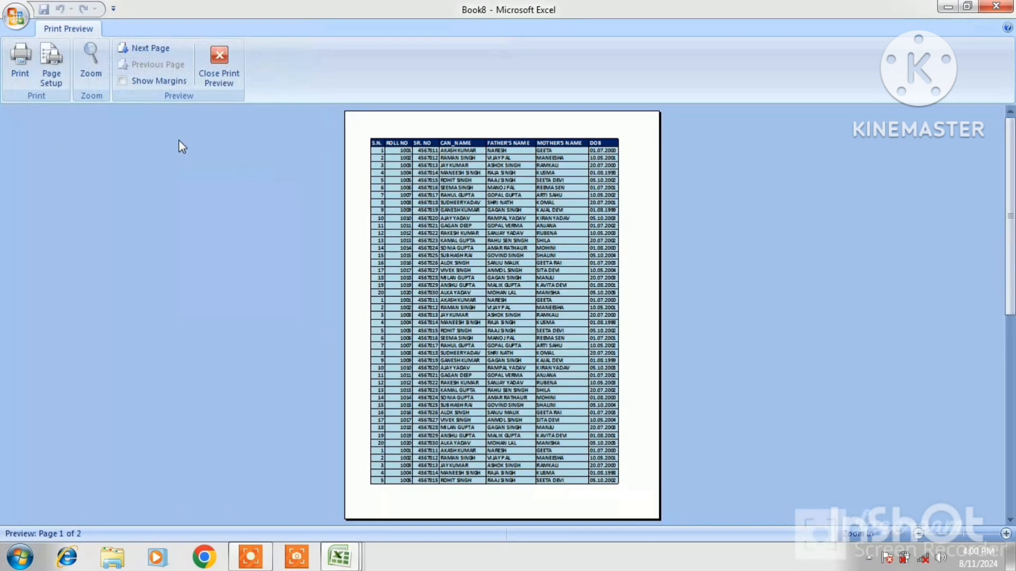
pyautogui.click(151, 51)
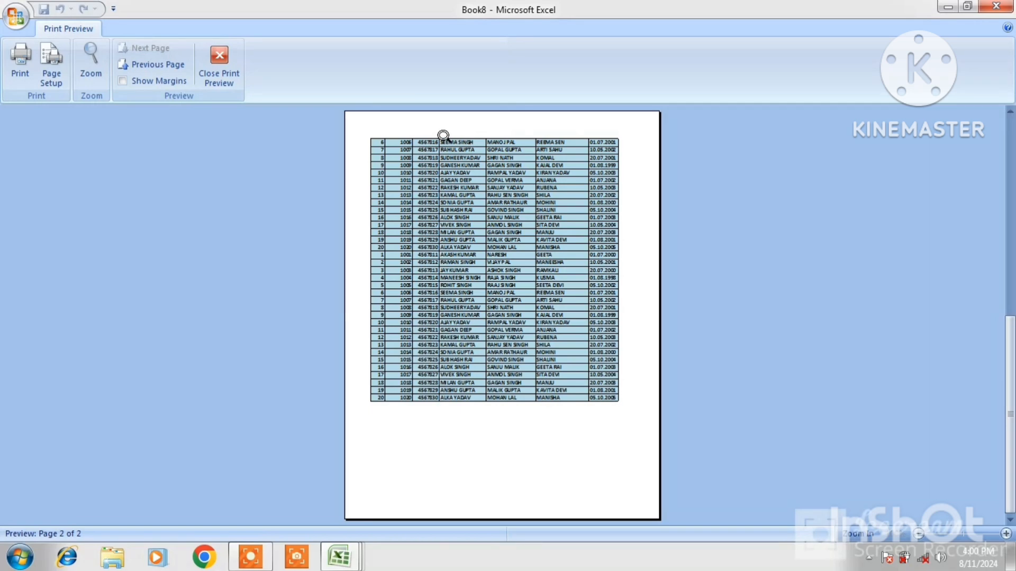
pyautogui.click(90, 58)
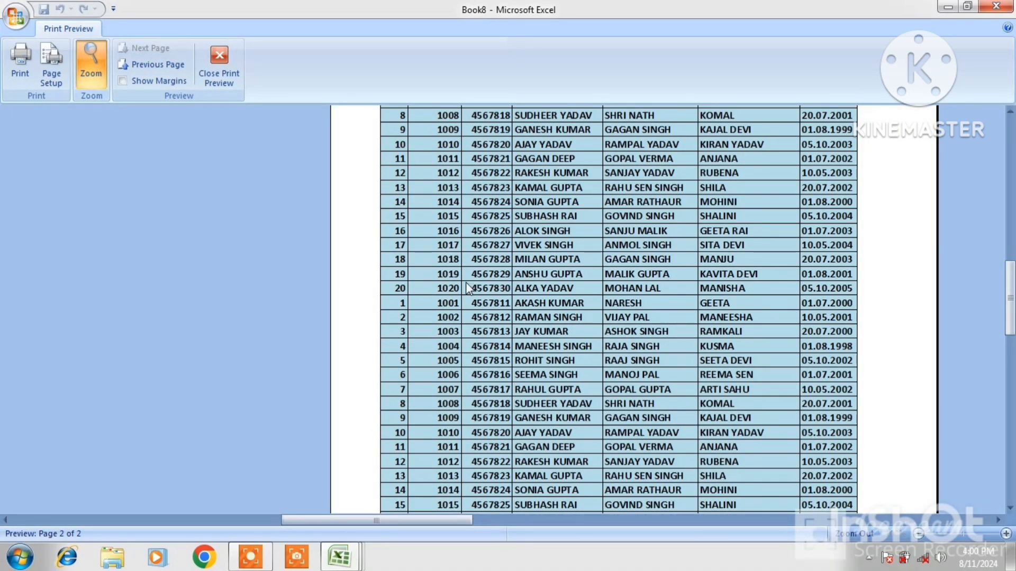
pyautogui.click(359, 233)
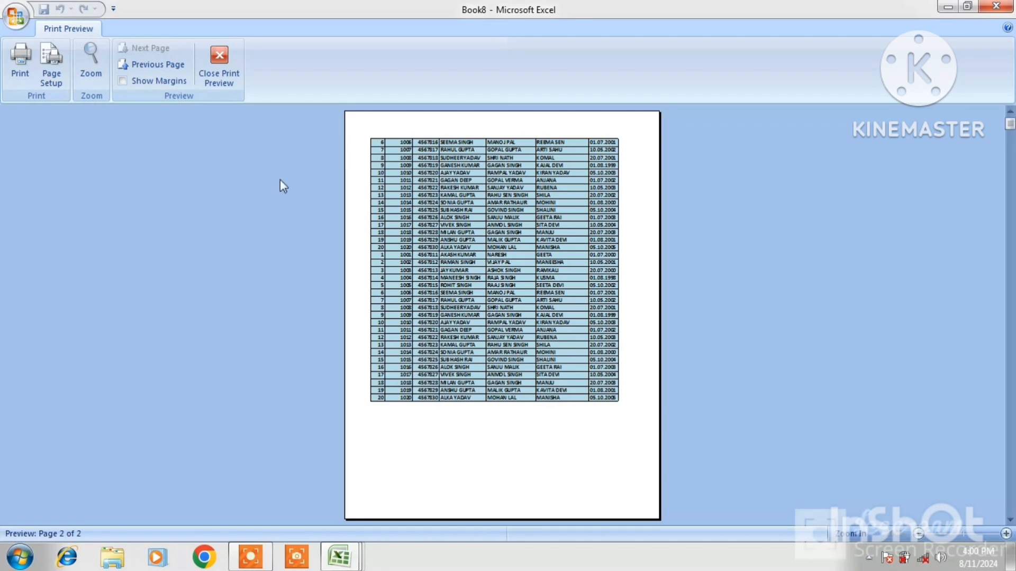
pyautogui.click(216, 67)
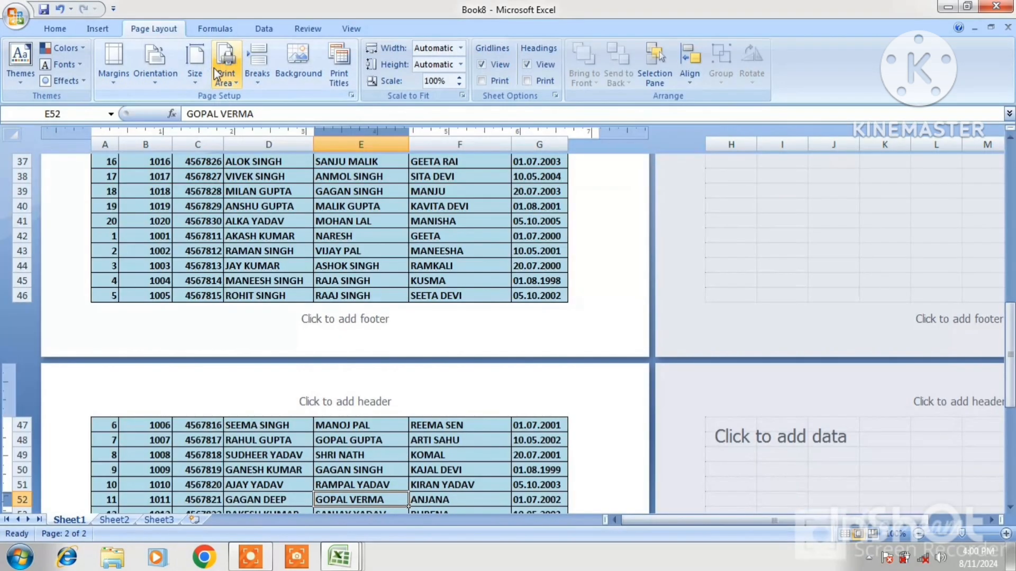
# Set the table's header row, $1:$1, as the print title row to repeat at the top of every page
pyautogui.click(359, 263)
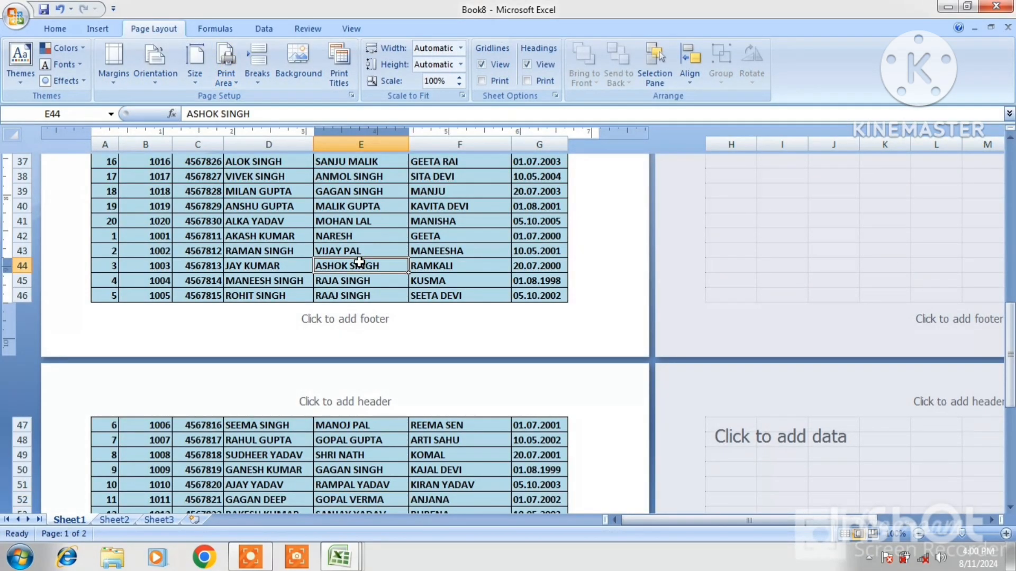
pyautogui.press('Up')
pyautogui.press('Up')
pyautogui.press('Up')
pyautogui.press('Up')
pyautogui.press('Up')
pyautogui.press('Up')
pyautogui.press('Up')
pyautogui.press('Up')
pyautogui.press('Up')
pyautogui.press('Up')
pyautogui.press('Up')
pyautogui.press('Up')
pyautogui.press('Up')
pyautogui.press('Up')
pyautogui.press('Up')
pyautogui.press('Up')
pyautogui.press('Up')
pyautogui.press('Up')
pyautogui.press('Up')
pyautogui.press('Up')
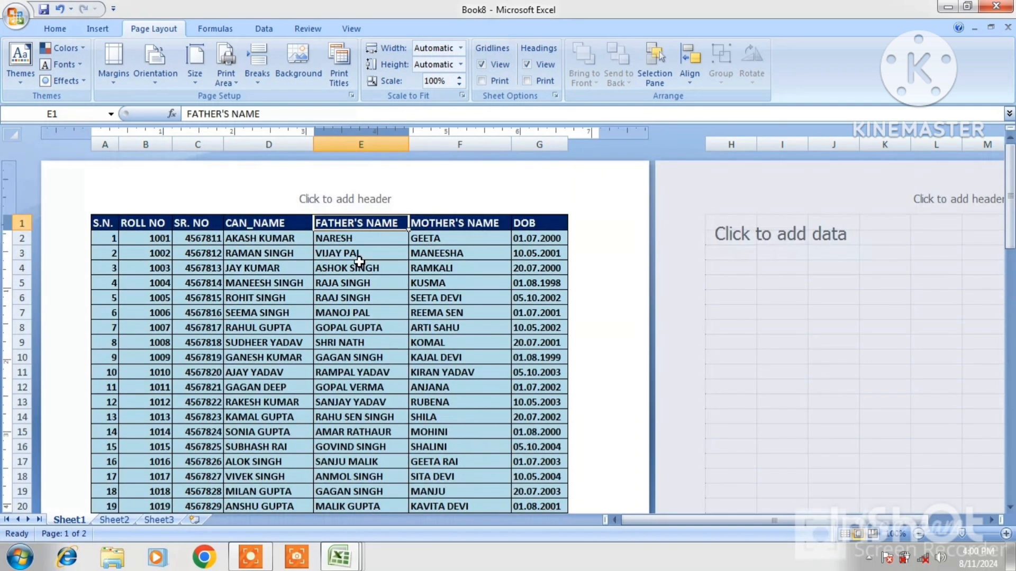
pyautogui.click(342, 86)
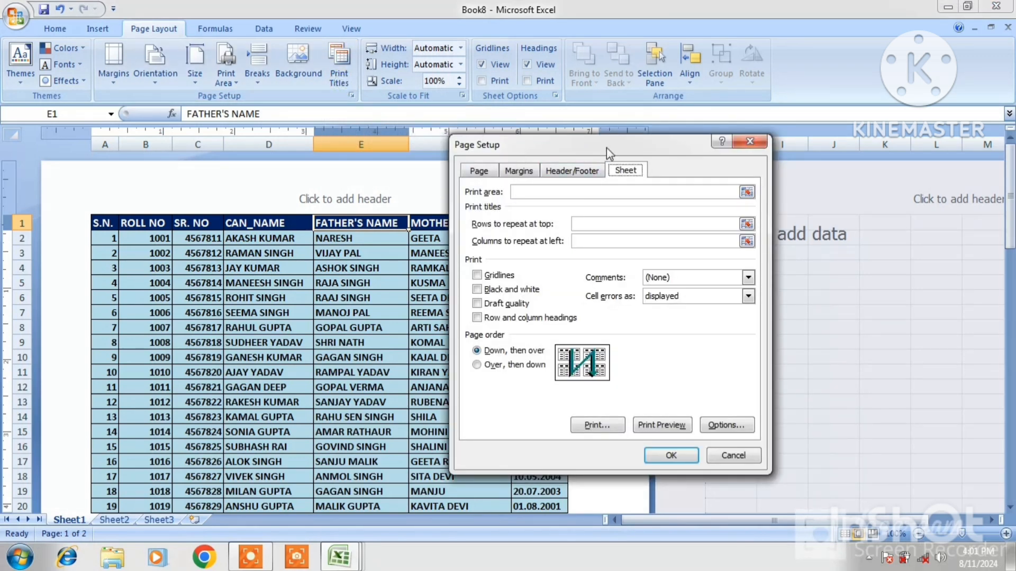
pyautogui.moveTo(606, 147); pyautogui.dragTo(709, 147)
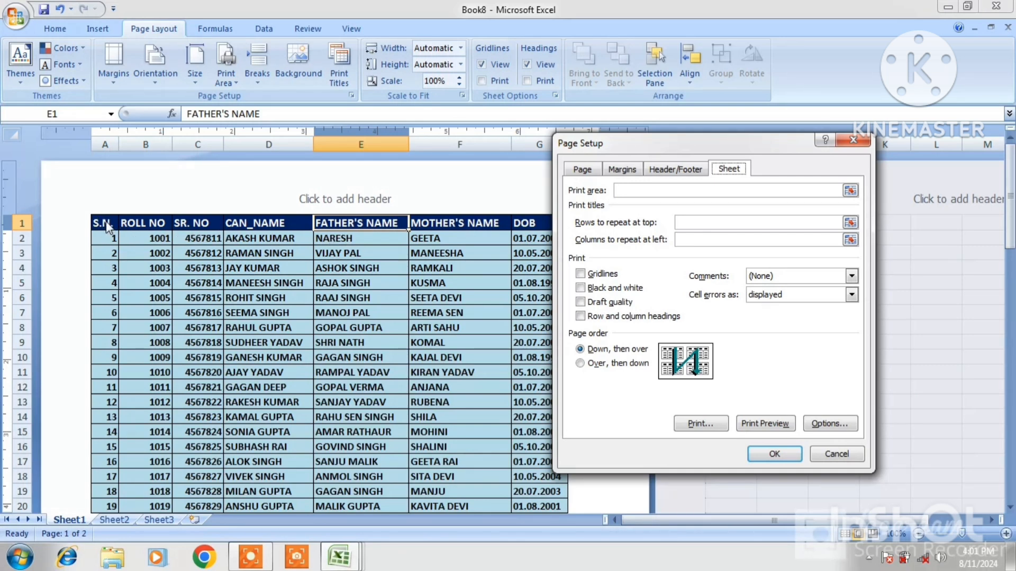
pyautogui.click(694, 223)
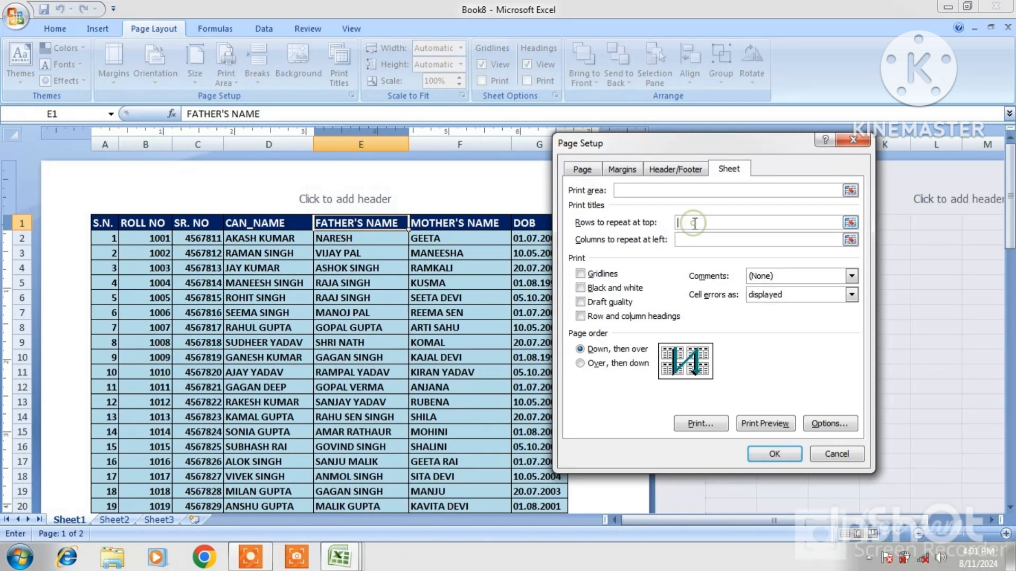
pyautogui.click(103, 226)
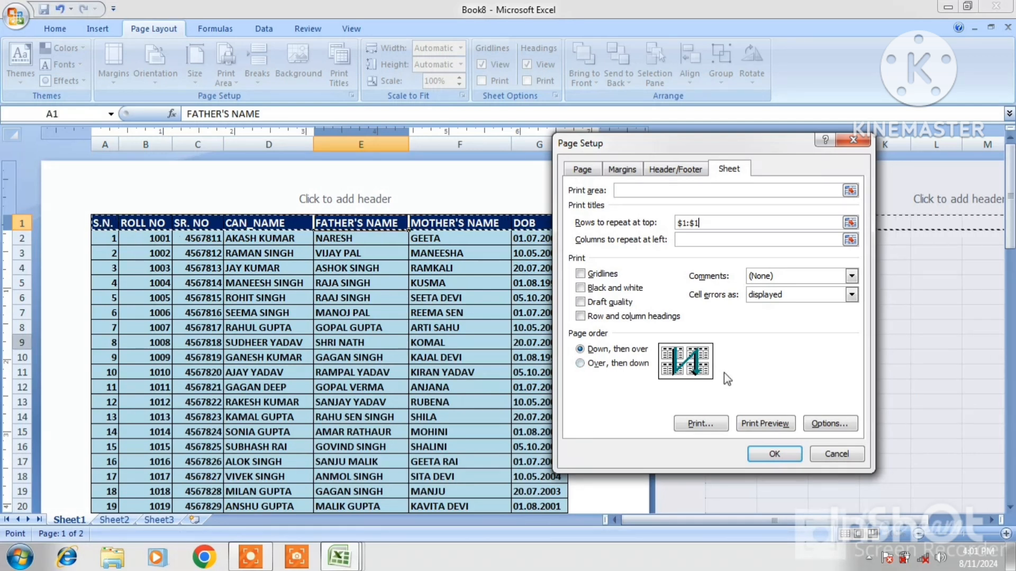
pyautogui.click(762, 455)
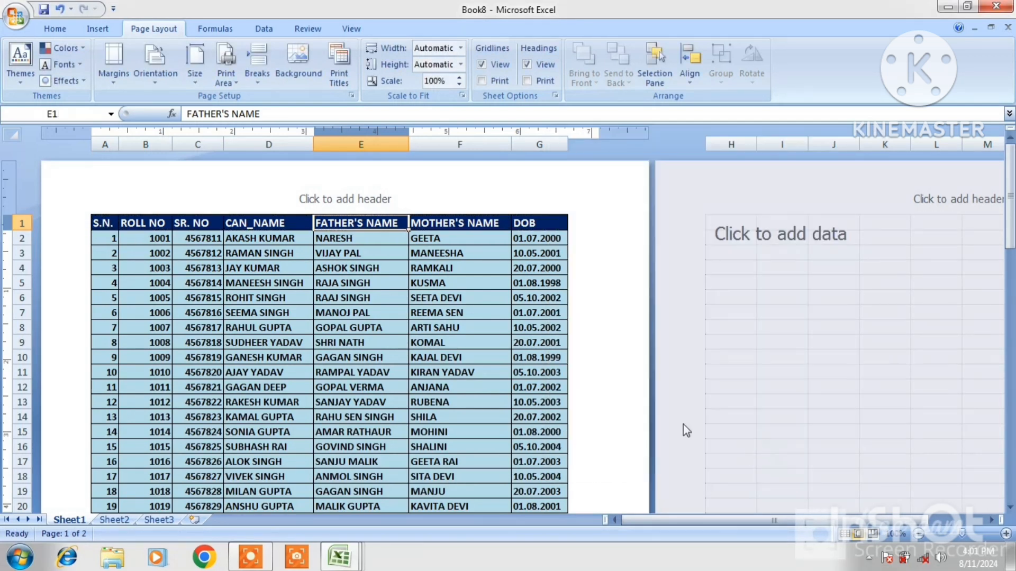
# Go down through the table past its last record and back to the page boundary to examine the headings on each page
pyautogui.click(547, 382)
pyautogui.press('Down')
pyautogui.press('Down')
pyautogui.press('Down')
pyautogui.press('Down')
pyautogui.press('Down')
pyautogui.press('Down')
pyautogui.press('Down')
pyautogui.press('Down')
pyautogui.press('Down')
pyautogui.press('Down')
pyautogui.press('Down')
pyautogui.press('Down')
pyautogui.press('Down')
pyautogui.press('Down')
pyautogui.press('Down')
pyautogui.press('Down')
pyautogui.press('Down')
pyautogui.press('Down')
pyautogui.press('Down')
pyautogui.press('Down')
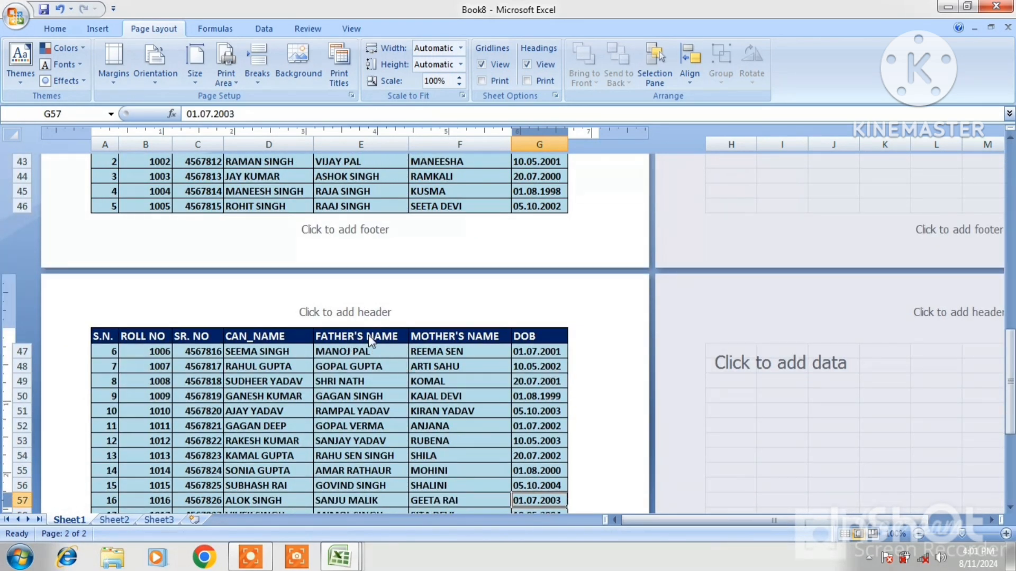
pyautogui.press('Down')
pyautogui.press('Down')
pyautogui.press('Down')
pyautogui.press('Down')
pyautogui.press('Down')
pyautogui.press('Down')
pyautogui.press('Down')
pyautogui.press('Down')
pyautogui.press('Down')
pyautogui.press('Down')
pyautogui.press('Down')
pyautogui.press('Down')
pyautogui.press('Down')
pyautogui.press('Down')
pyautogui.press('Down')
pyautogui.press('Down')
pyautogui.press('Down')
pyautogui.press('Down')
pyautogui.press('Down')
pyautogui.press('Down')
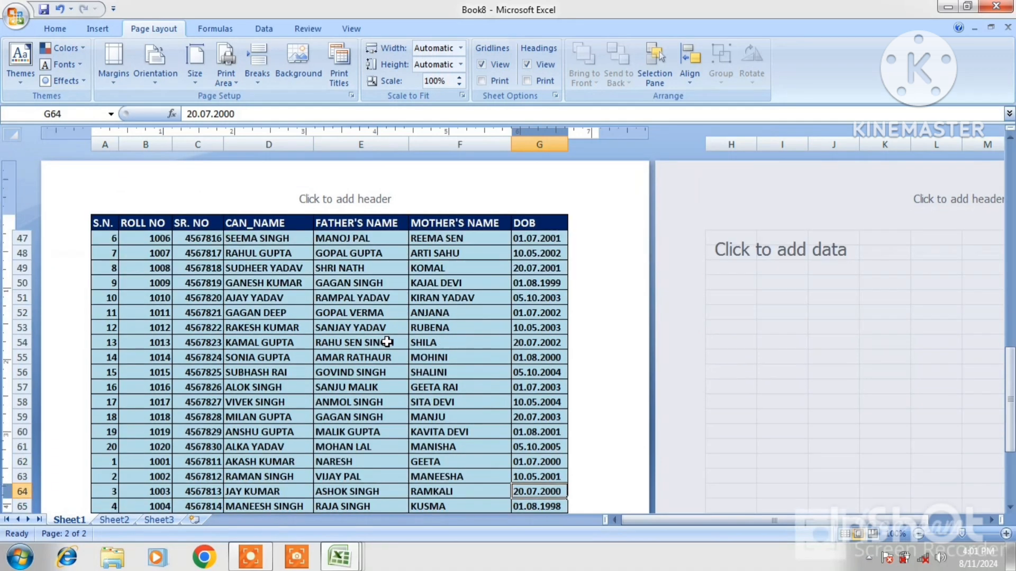
pyautogui.press('Down')
pyautogui.press('Down')
pyautogui.press('Down')
pyautogui.press('Down')
pyautogui.press('Down')
pyautogui.press('Down')
pyautogui.press('Down')
pyautogui.press('Down')
pyautogui.press('Down')
pyautogui.press('Down')
pyautogui.press('Down')
pyautogui.press('Down')
pyautogui.press('Down')
pyautogui.press('Down')
pyautogui.press('Down')
pyautogui.press('Down')
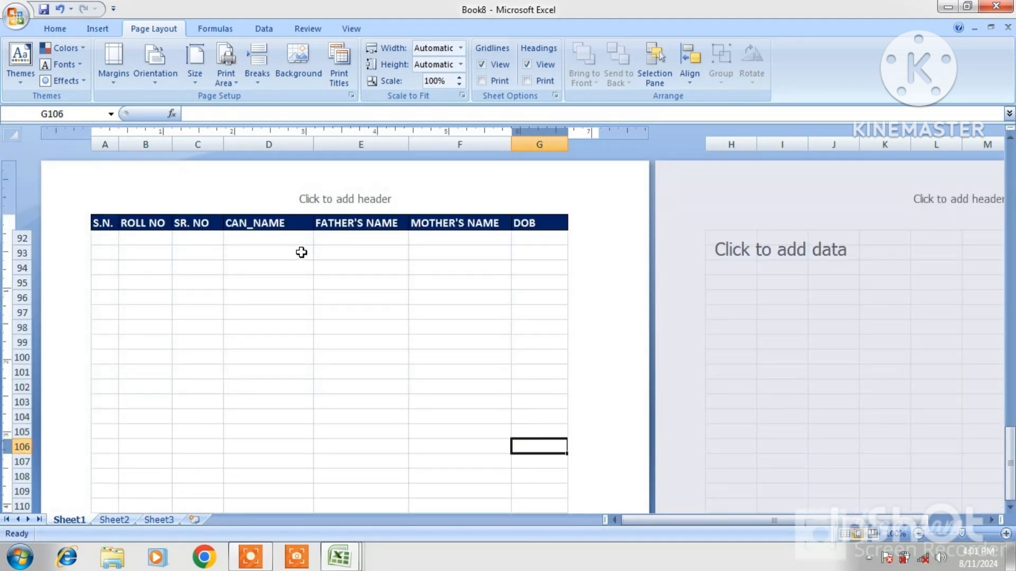
pyautogui.click(236, 249)
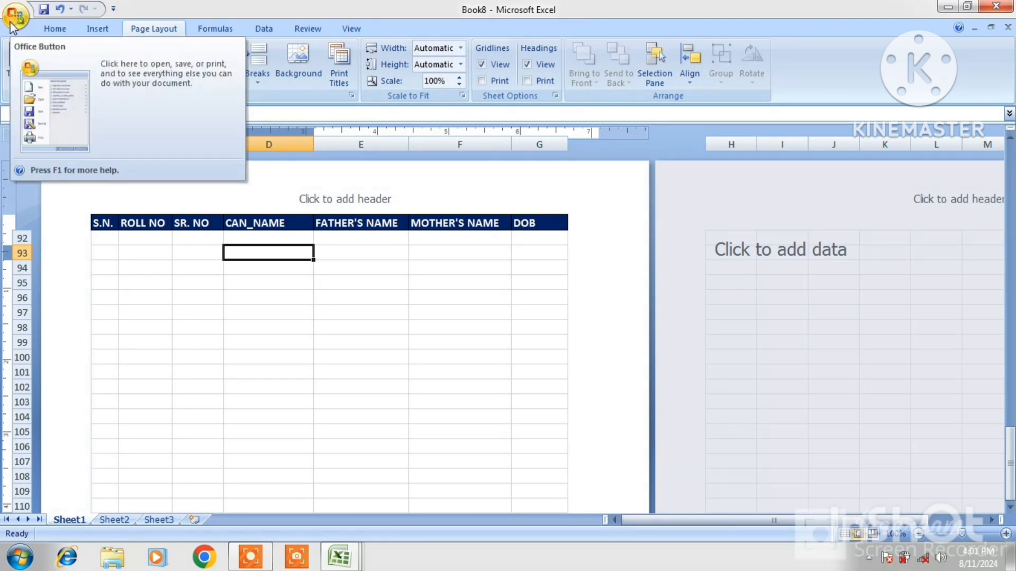
pyautogui.click(318, 280)
pyautogui.press('Up')
pyautogui.press('Up')
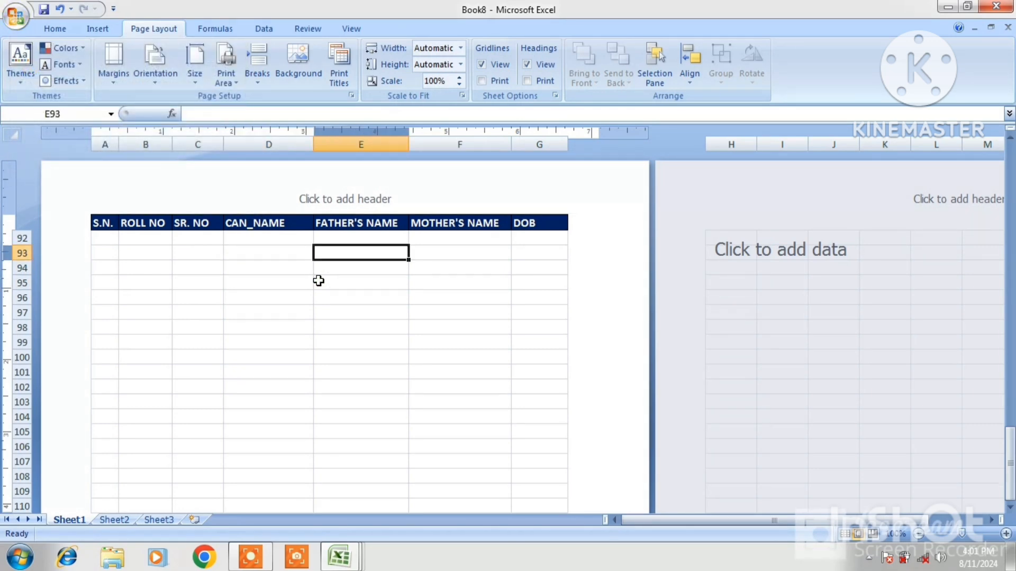
pyautogui.press('Up')
pyautogui.press('Up')
pyautogui.press('Up')
pyautogui.press('Up')
pyautogui.press('Up')
pyautogui.press('Up')
pyautogui.press('Up')
pyautogui.press('Up')
pyautogui.press('Up')
pyautogui.press('Up')
pyautogui.press('Up')
pyautogui.press('Up')
pyautogui.press('Up')
pyautogui.press('Up')
pyautogui.press('Up')
pyautogui.press('Up')
pyautogui.press('Up')
pyautogui.press('Up')
pyautogui.press('Up')
pyautogui.press('Up')
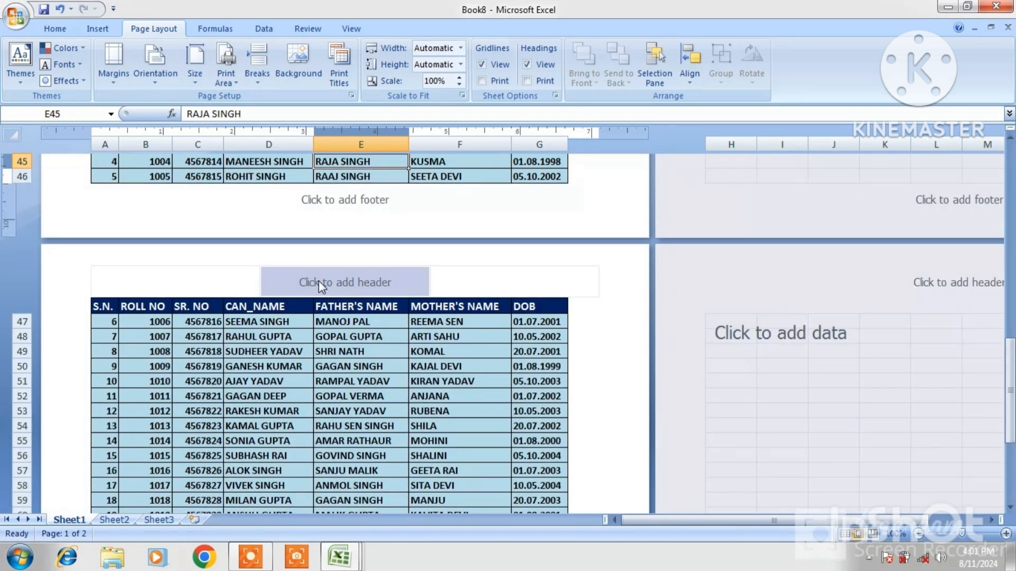
# Preview the printout, compare the headings on both pages, enlarge page 1 and close the preview
pyautogui.hotkey('ctrl', 'F2')
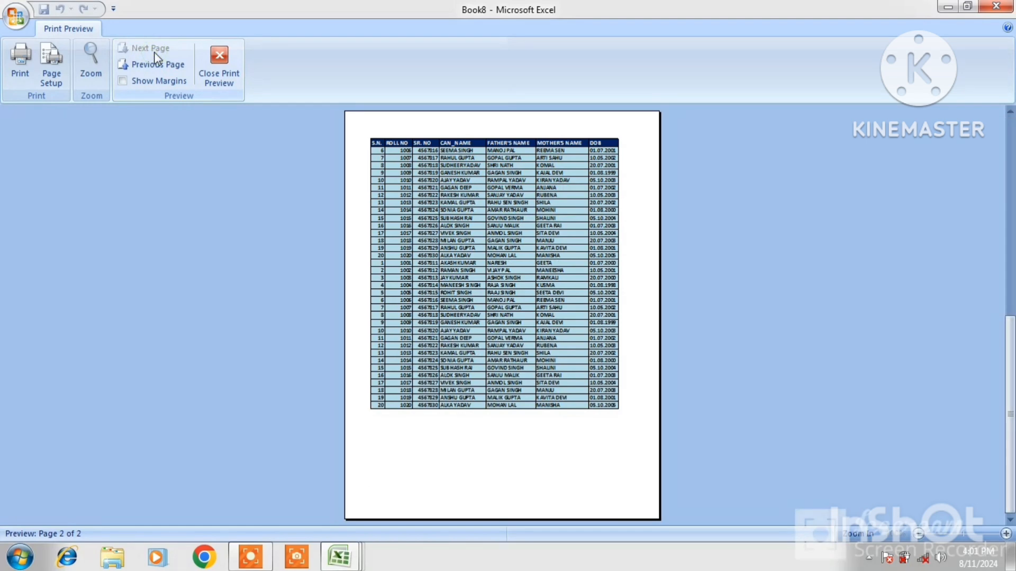
pyautogui.click(154, 64)
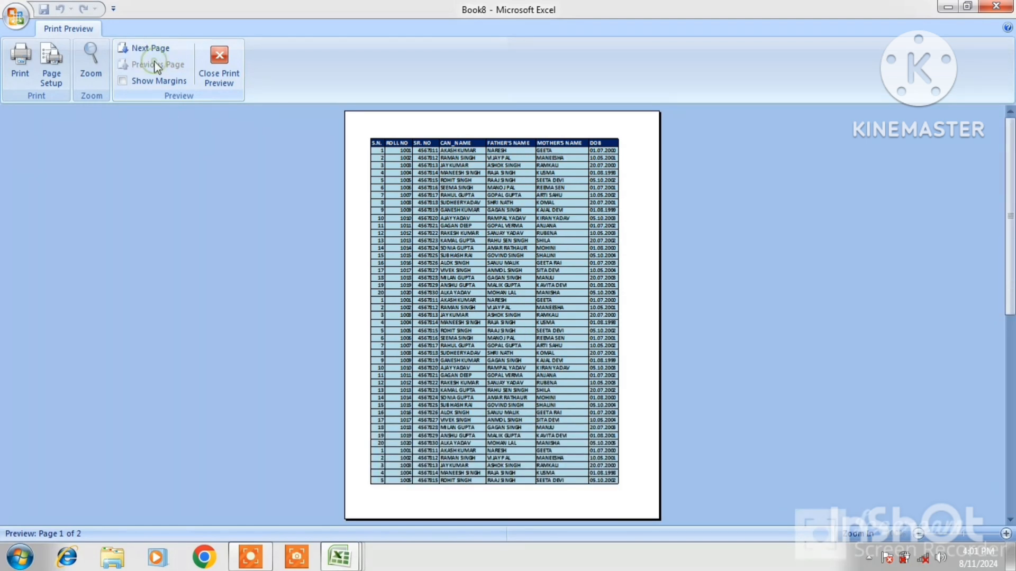
pyautogui.click(436, 167)
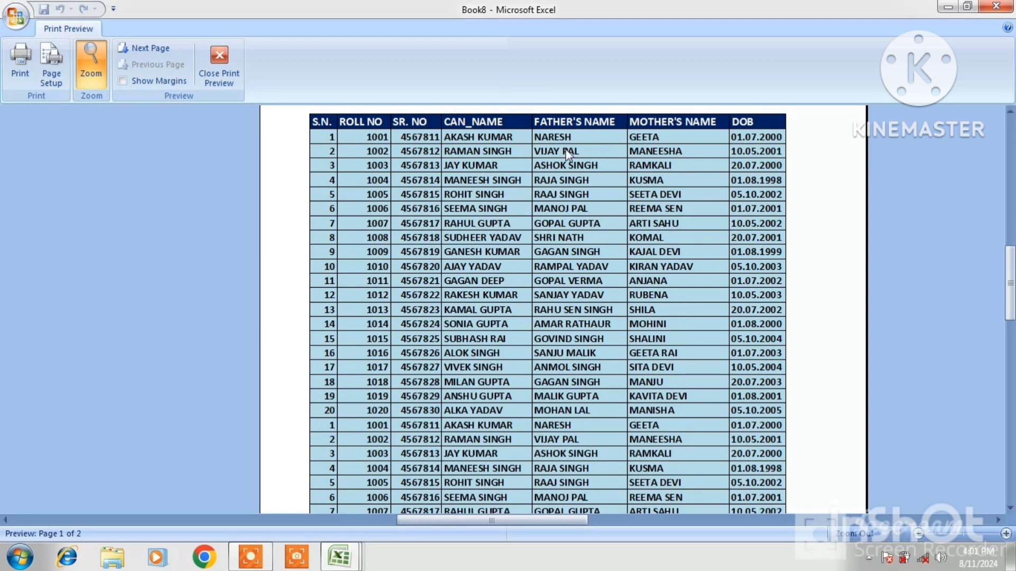
pyautogui.click(233, 87)
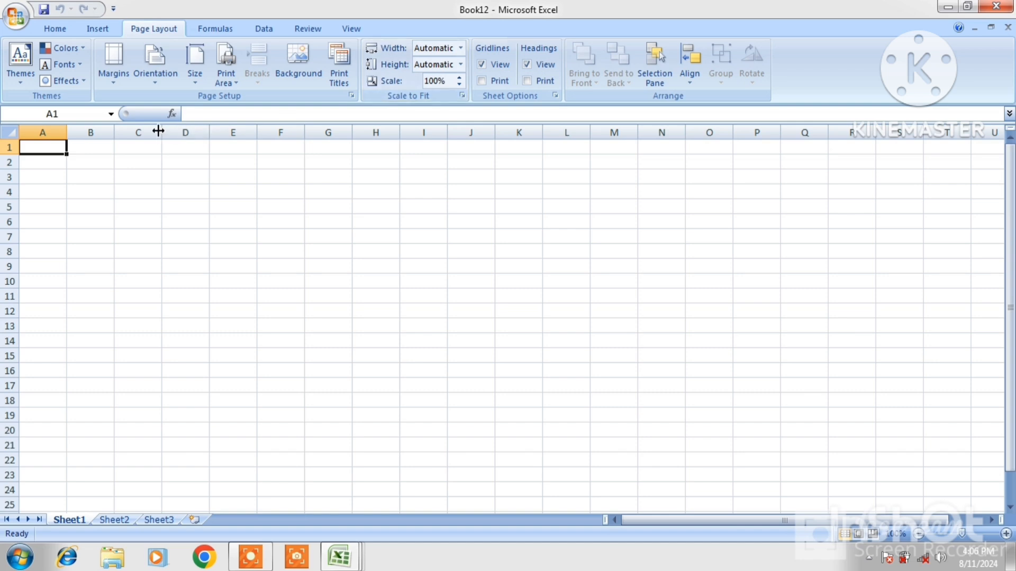
# Switch to the STUSENT LIST workbook and copy the table from S.N. through MAX. MARKS, range A1:O21
pyautogui.moveTo(338, 556)
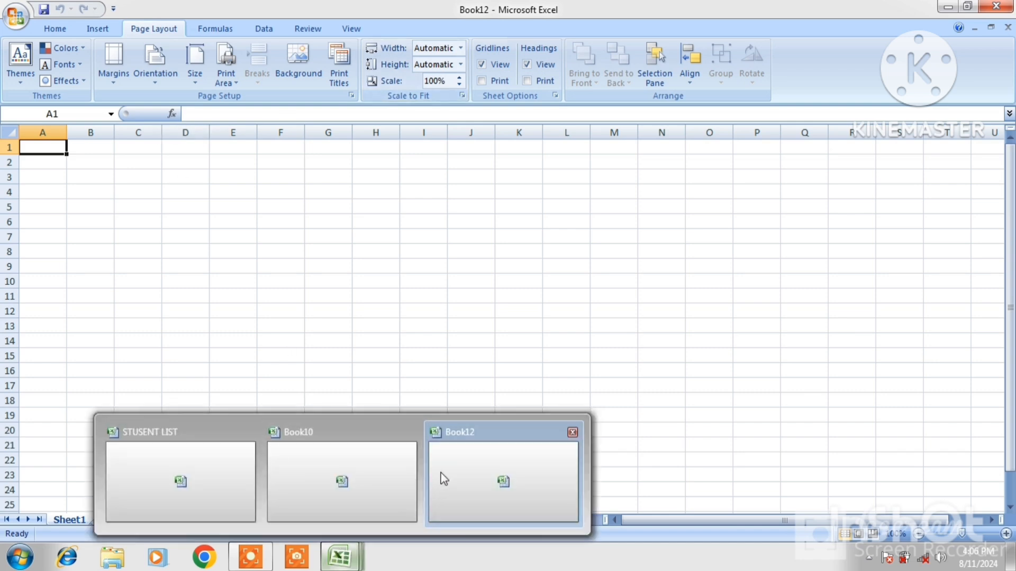
pyautogui.click(203, 470)
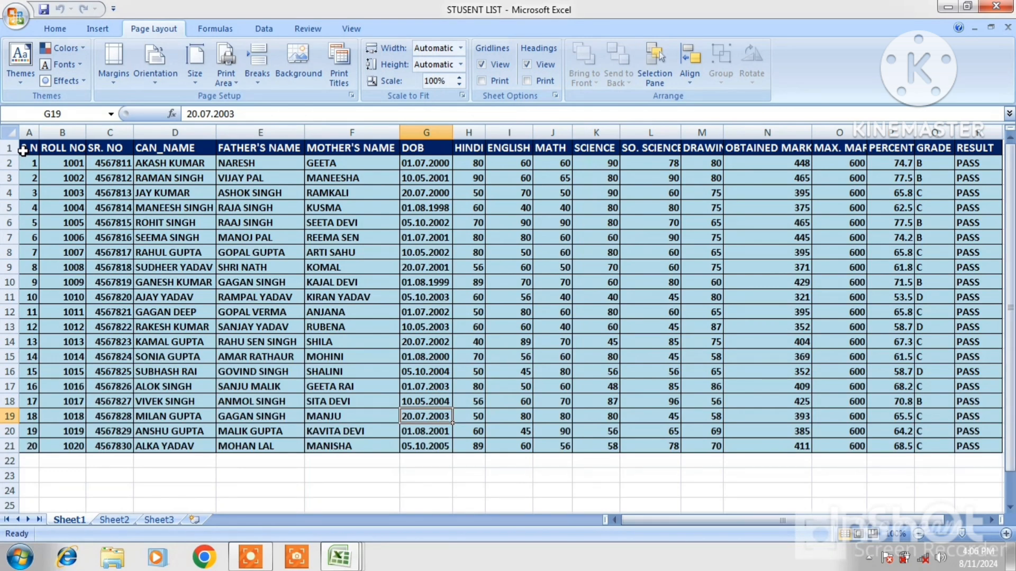
pyautogui.moveTo(23, 151); pyautogui.dragTo(817, 444)
pyautogui.rightClick(754, 390)
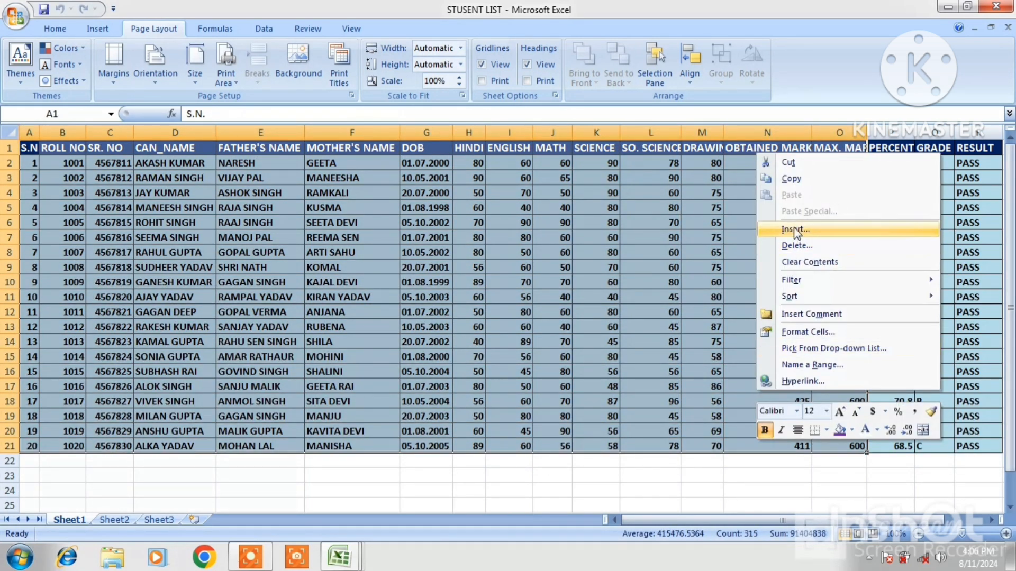
pyautogui.click(789, 179)
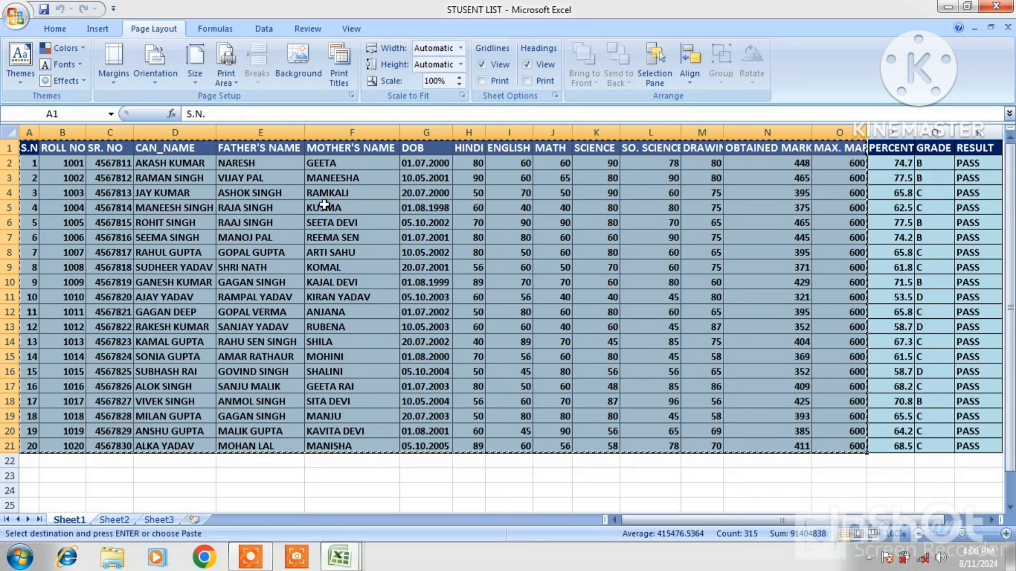
# Create a new workbook and paste the copied table at A1 and again directly below it at A22
pyautogui.hotkey('ctrl', 'n')
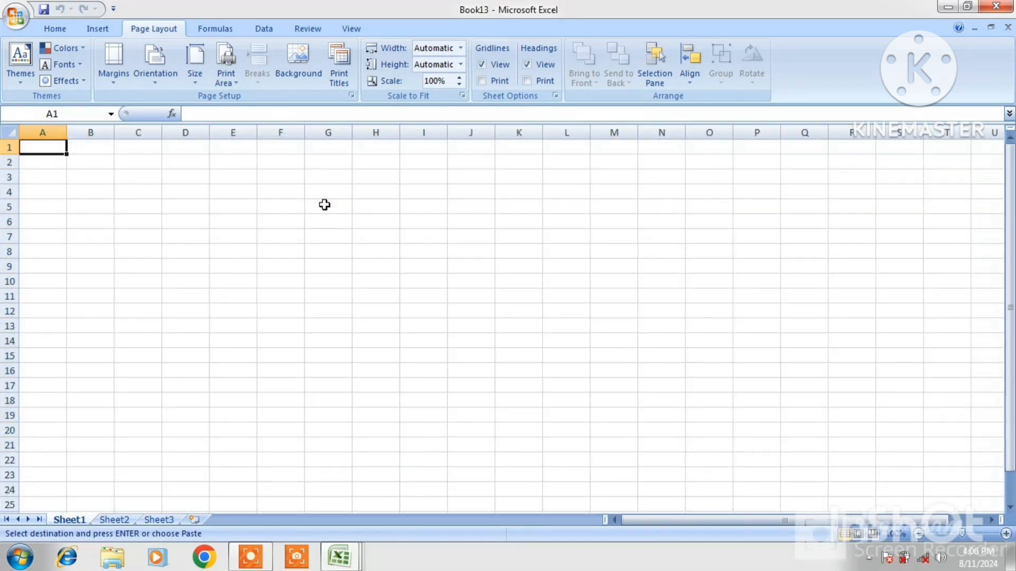
pyautogui.hotkey('ctrl', 'v')
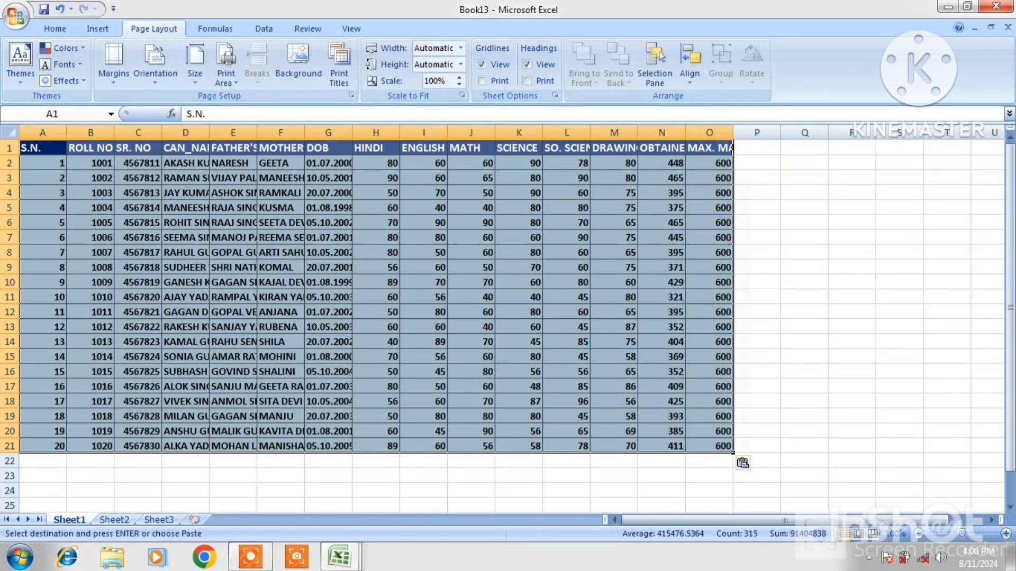
pyautogui.click(39, 462)
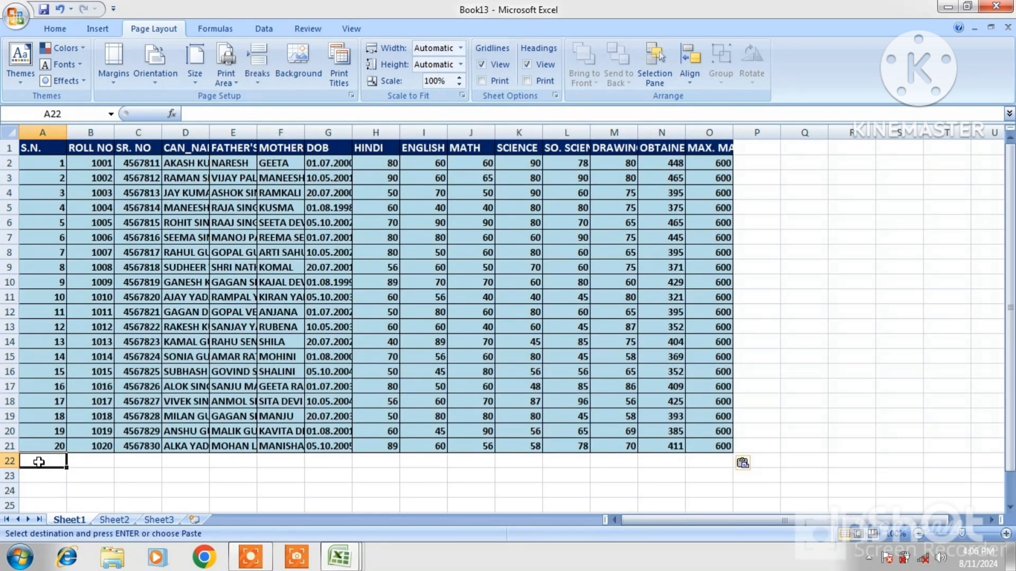
pyautogui.hotkey('ctrl', 'v')
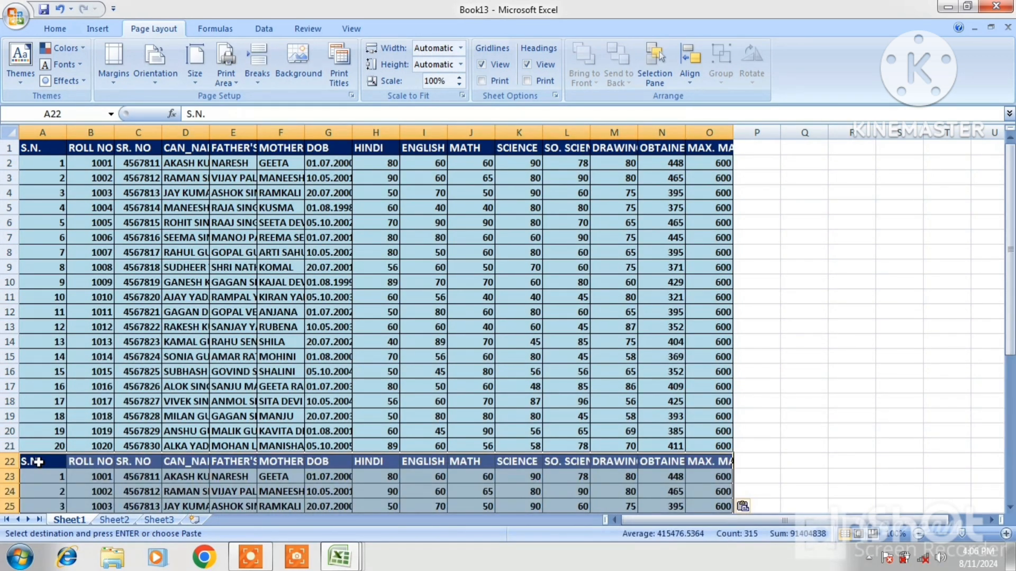
# Delete sheet row 22, the repeated heading row between the two pasted tables
pyautogui.click(10, 462)
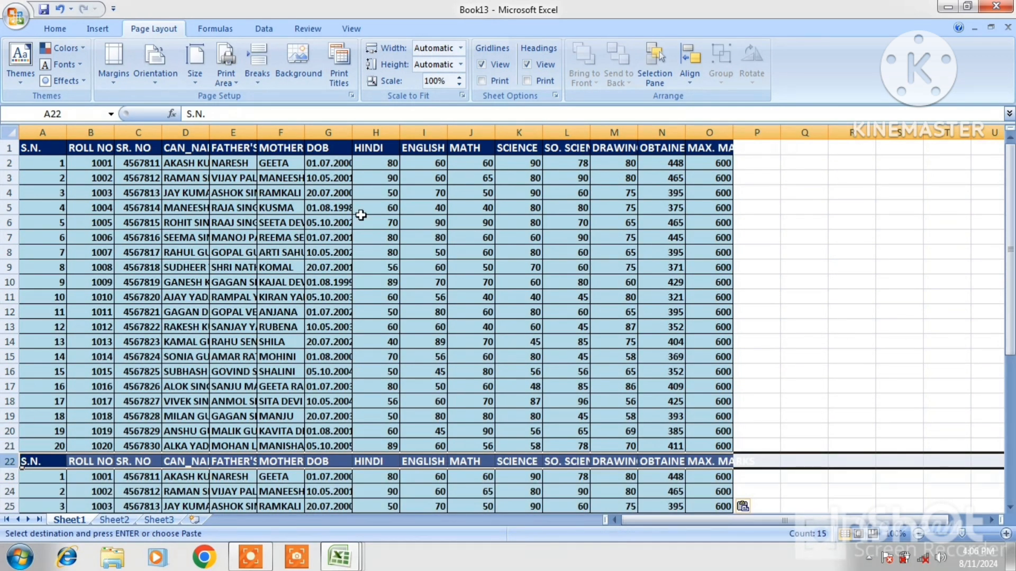
pyautogui.click(64, 29)
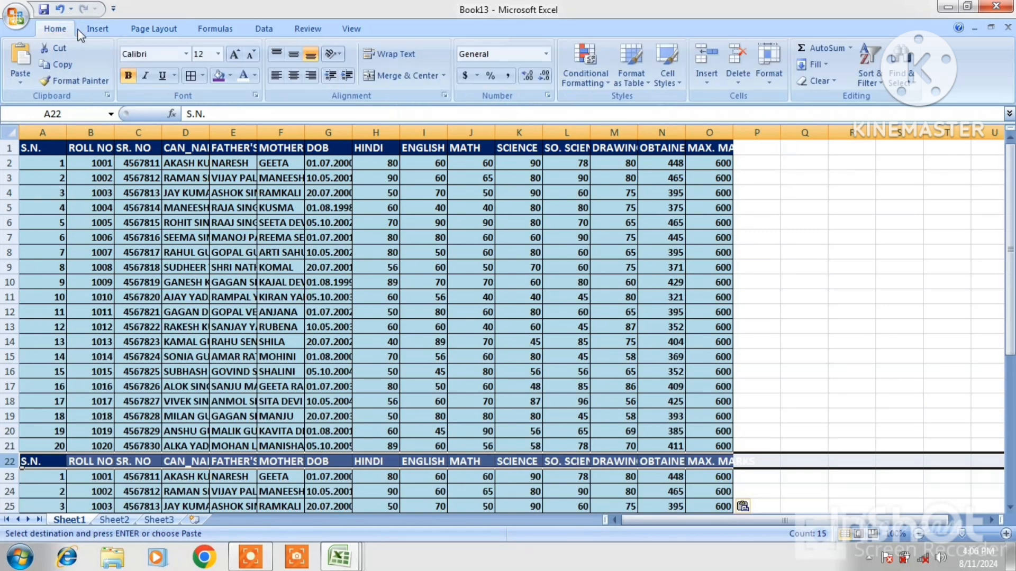
pyautogui.click(740, 76)
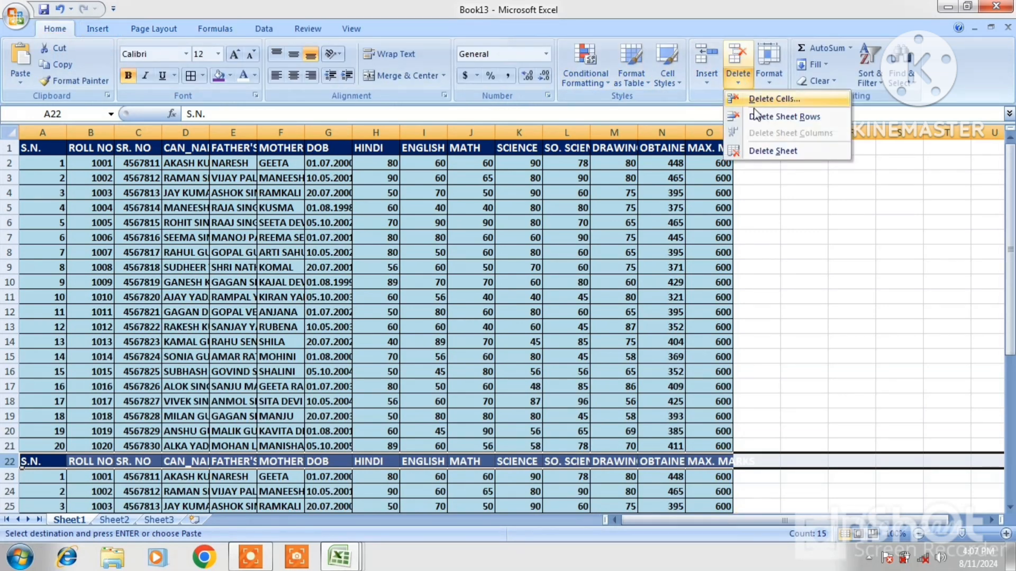
pyautogui.click(760, 118)
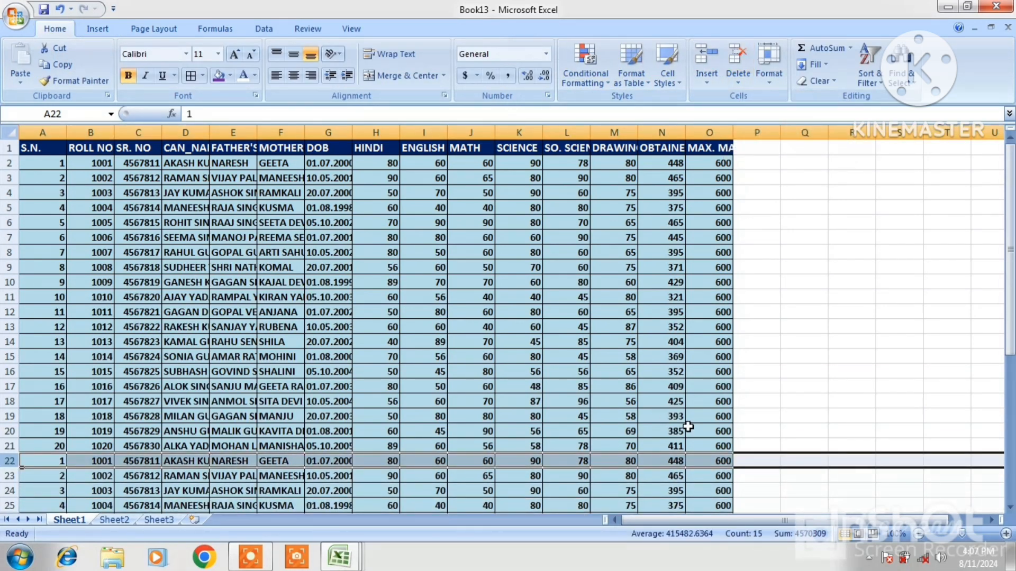
# Go down through the combined table to examine where its last record ends and select cell A42 below it
pyautogui.click(668, 418)
pyautogui.press('Down')
pyautogui.press('Down')
pyautogui.press('Down')
pyautogui.press('Down')
pyautogui.press('Down')
pyautogui.press('Down')
pyautogui.press('Down')
pyautogui.press('Down')
pyautogui.press('Down')
pyautogui.press('Down')
pyautogui.press('Down')
pyautogui.press('Down')
pyautogui.press('Down')
pyautogui.press('Down')
pyautogui.press('Down')
pyautogui.press('Down')
pyautogui.press('Down')
pyautogui.press('Down')
pyautogui.press('Down')
pyautogui.press('Down')
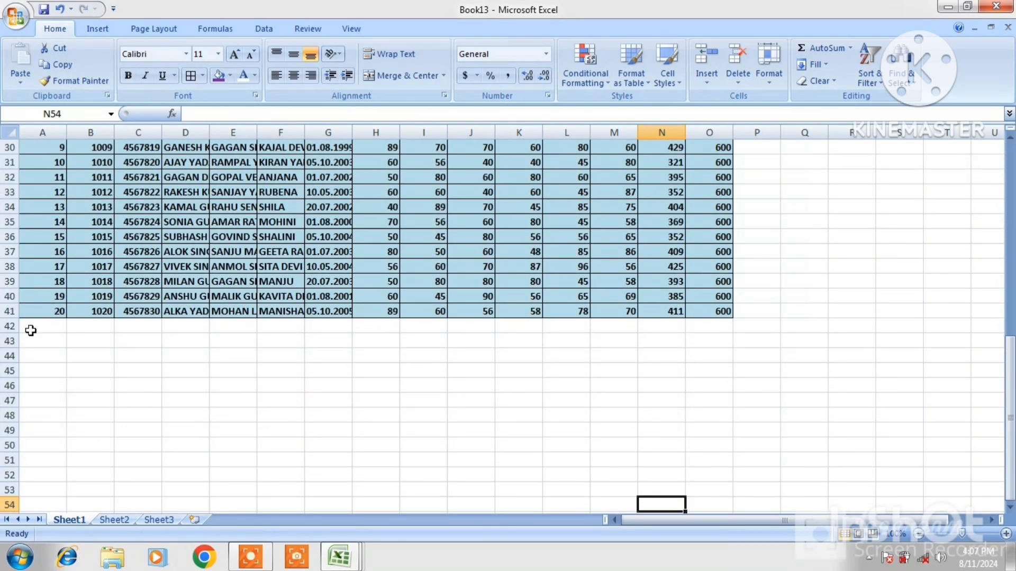
pyautogui.click(32, 328)
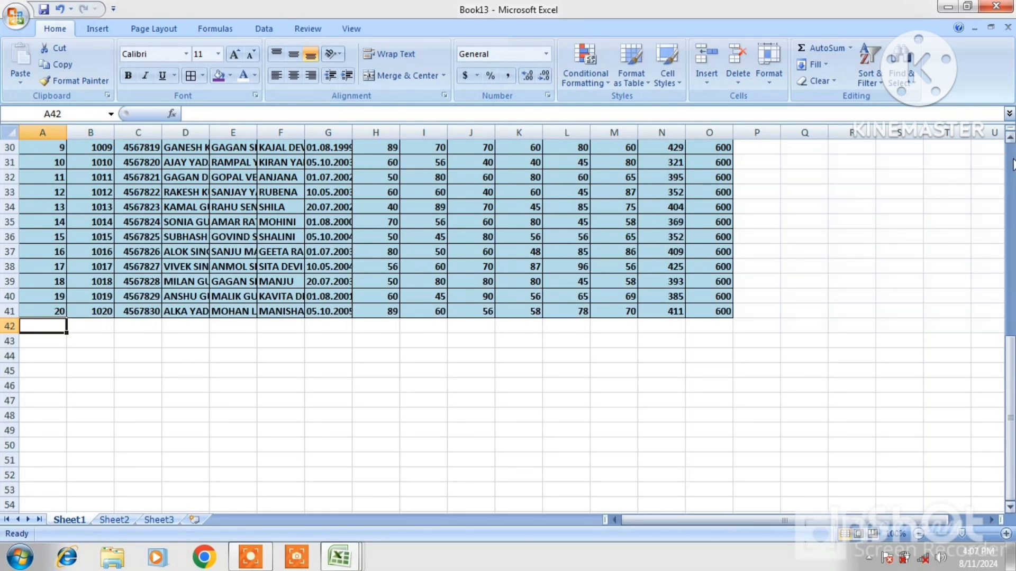
# Copy all the student records without the heading row, range A2:O41
pyautogui.scroll(10, 1011, 164)
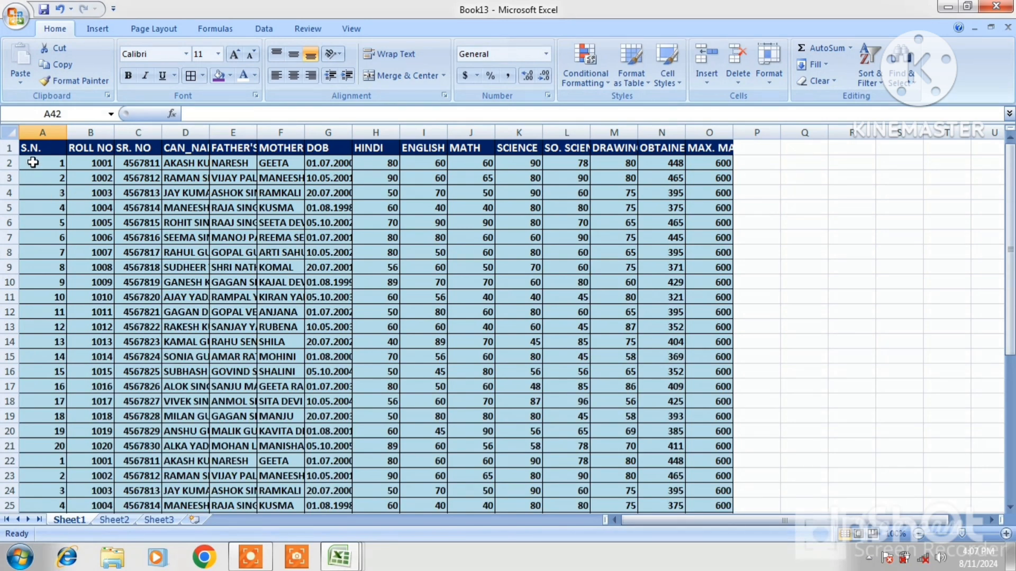
pyautogui.moveTo(33, 162); pyautogui.dragTo(711, 491)
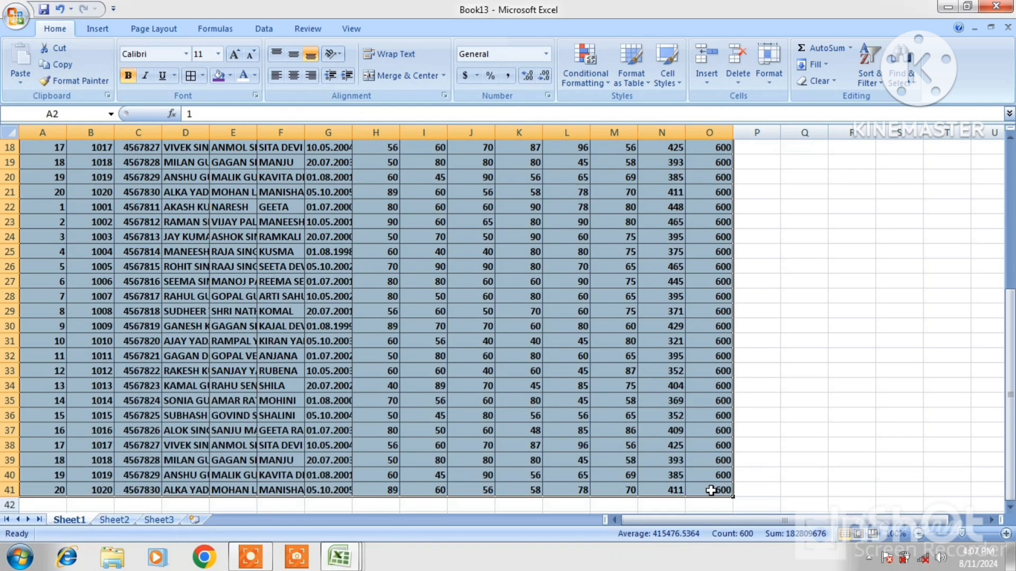
pyautogui.rightClick(243, 484)
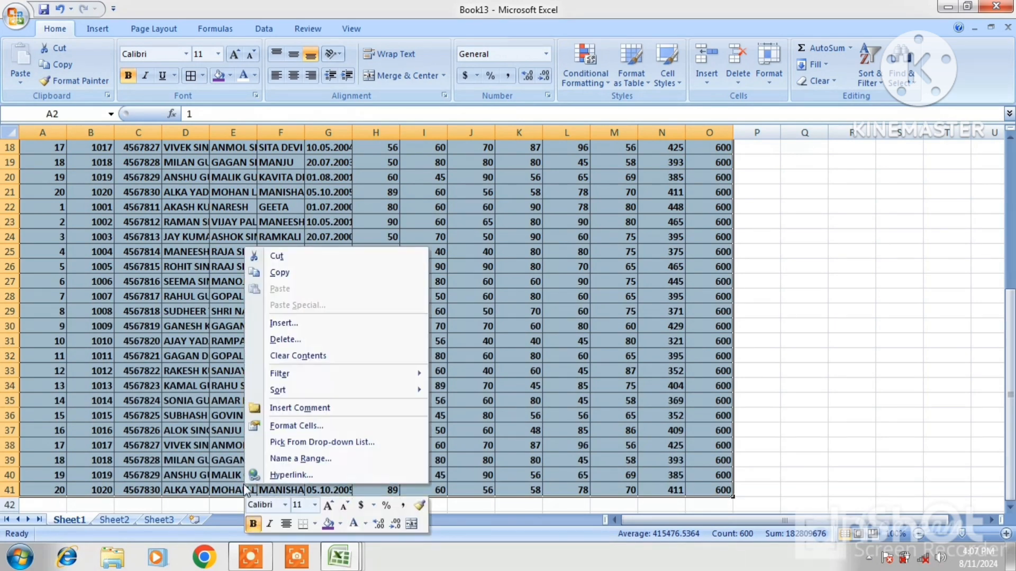
pyautogui.click(285, 271)
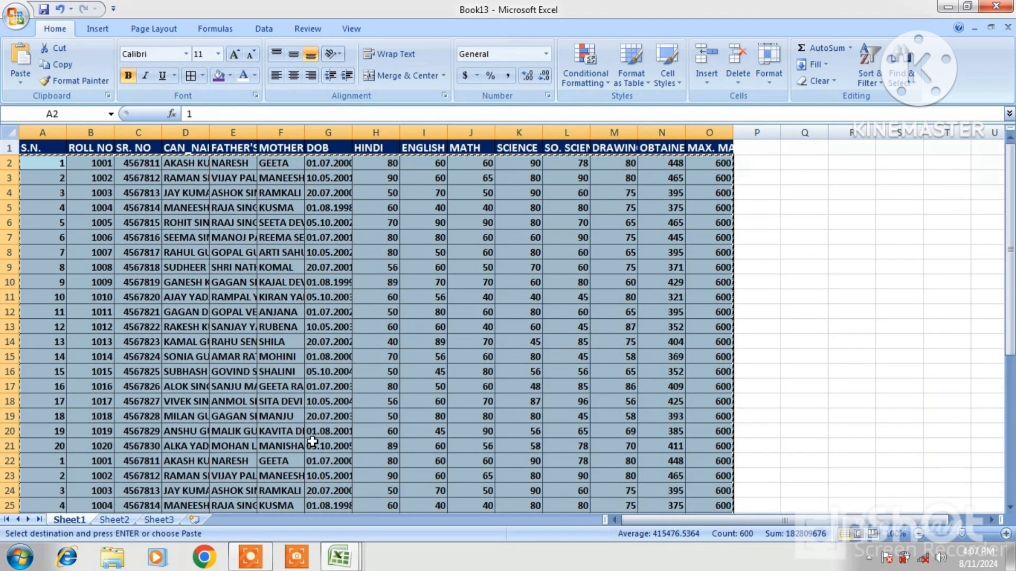
# Paste the copied records directly below the last record, starting at A42, and clear the copy marquee
pyautogui.press('Down')
pyautogui.press('Down')
pyautogui.press('Down')
pyautogui.press('Down')
pyautogui.press('Down')
pyautogui.press('Down')
pyautogui.press('Down')
pyautogui.press('Down')
pyautogui.press('Down')
pyautogui.press('Down')
pyautogui.press('Down')
pyautogui.press('Down')
pyautogui.press('Down')
pyautogui.press('Down')
pyautogui.press('Down')
pyautogui.press('Down')
pyautogui.press('Down')
pyautogui.press('Down')
pyautogui.press('Down')
pyautogui.press('Down')
pyautogui.press('Down')
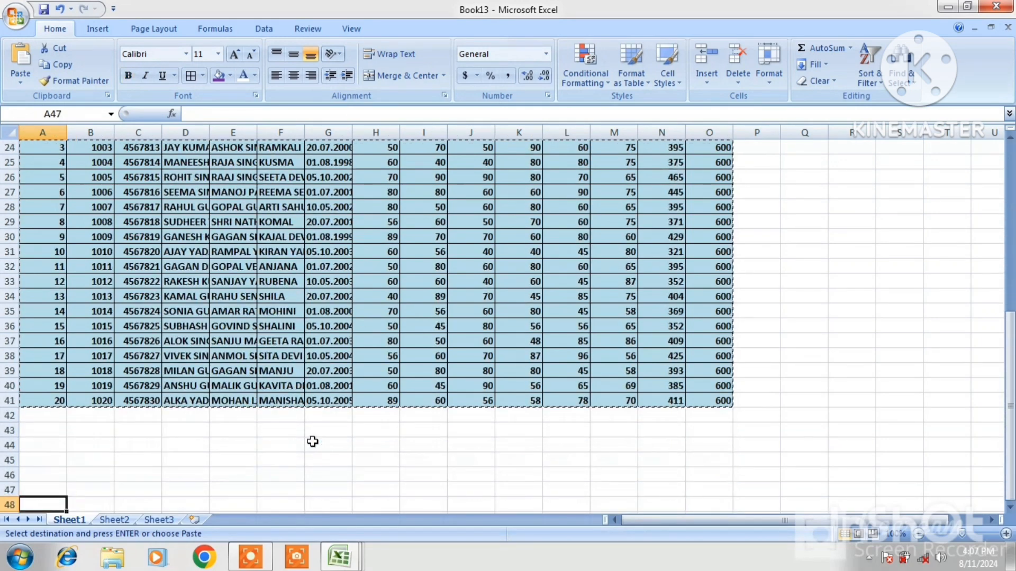
pyautogui.press('Up')
pyautogui.press('Up')
pyautogui.press('Up')
pyautogui.press('Up')
pyautogui.press('Up')
pyautogui.press('Up')
pyautogui.press('Up')
pyautogui.press('Up')
pyautogui.press('Up')
pyautogui.press('Up')
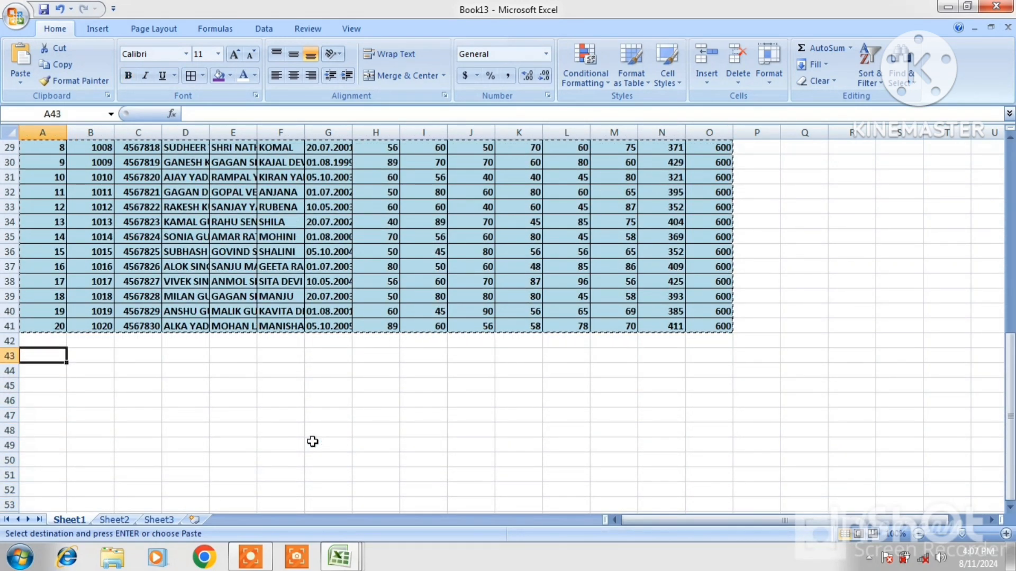
pyautogui.hotkey('ctrl', 'v')
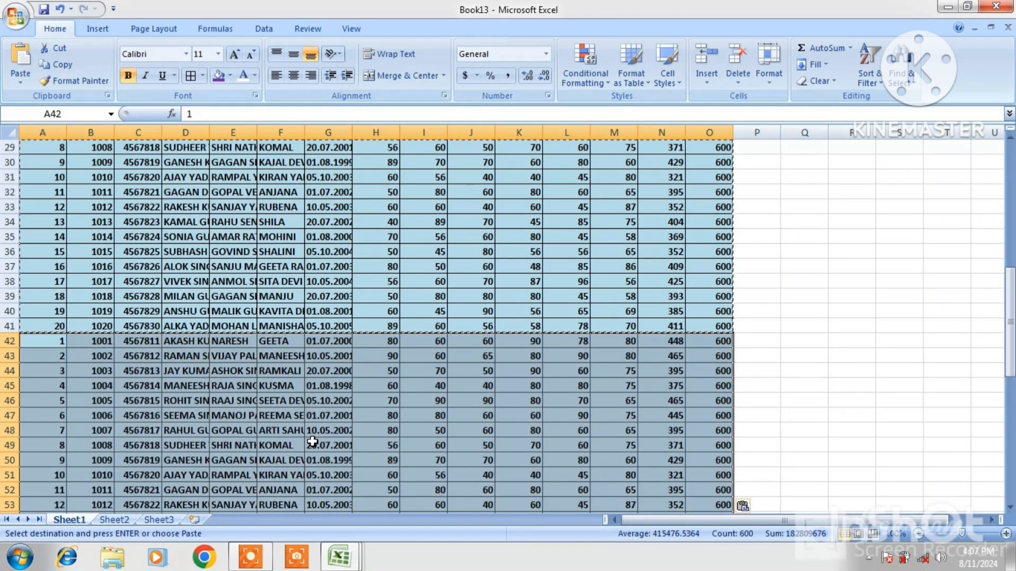
pyautogui.click(563, 382)
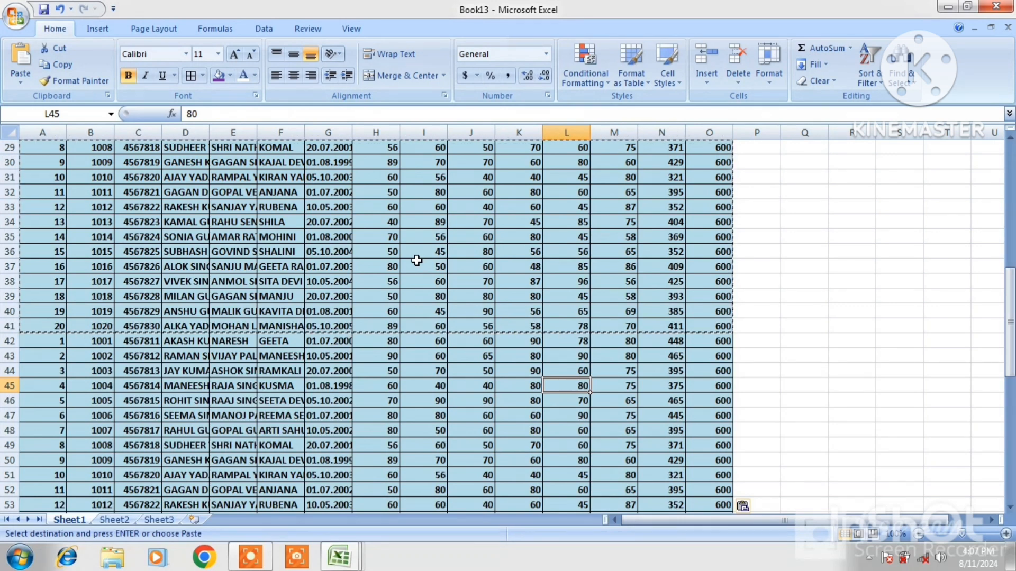
pyautogui.press('Escape')
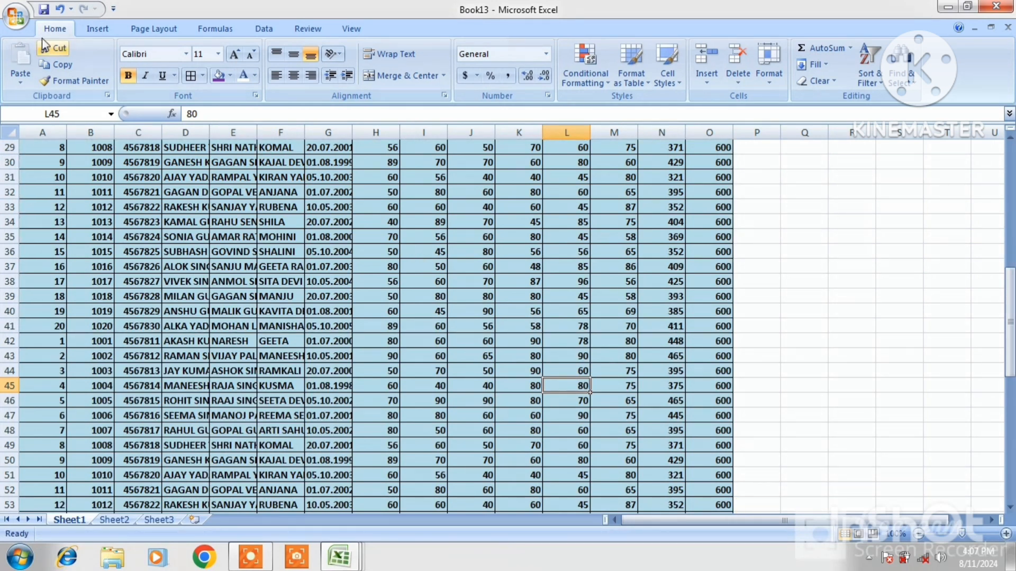
# Preview the printout, examine which columns and rows fall on pages 1 and 2, and close the preview
pyautogui.click(21, 21)
pyautogui.moveTo(58, 181)
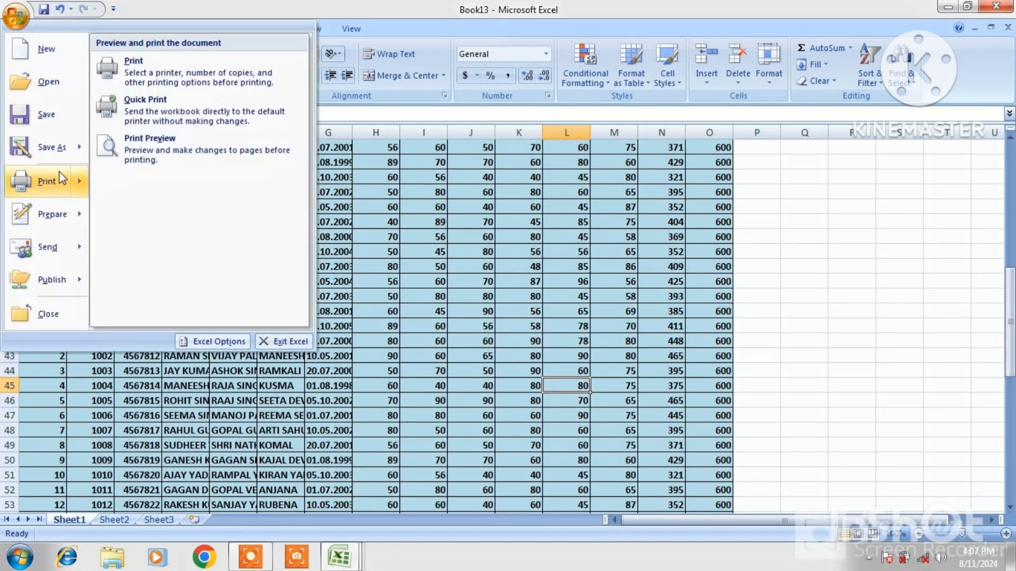
pyautogui.click(165, 142)
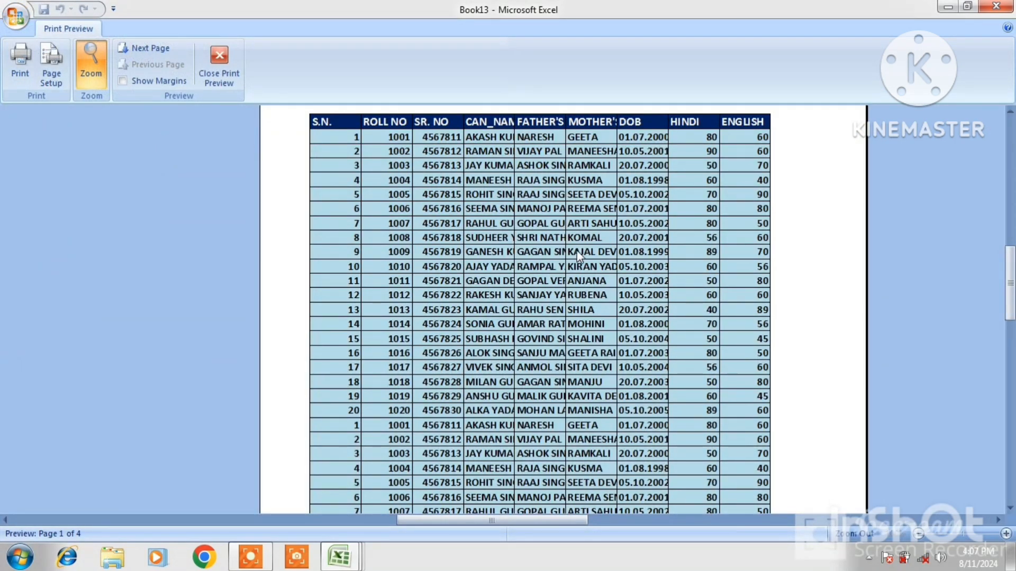
pyautogui.scroll(-1, 579, 256)
pyautogui.scroll(1, 579, 256)
pyautogui.click(146, 48)
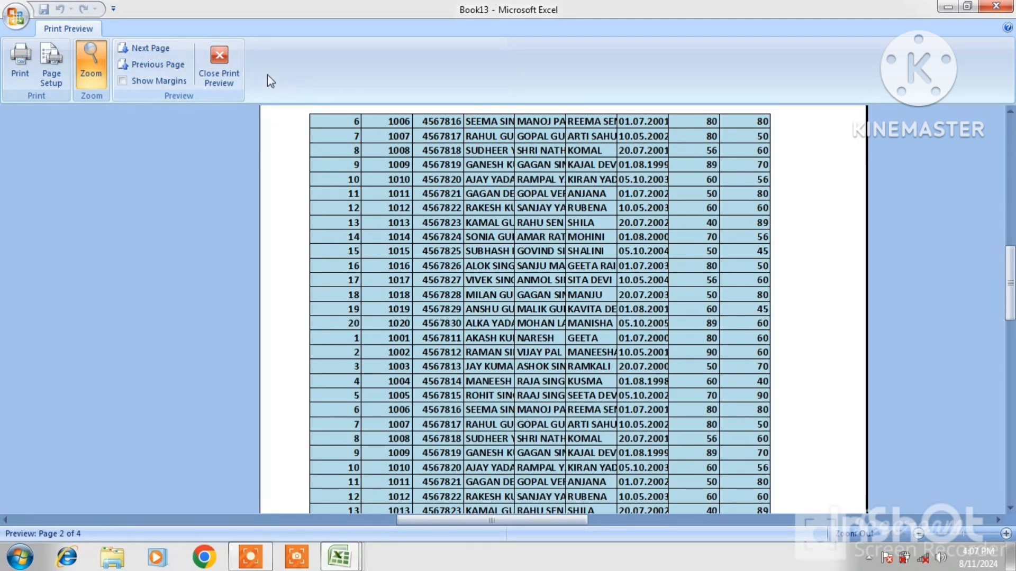
pyautogui.click(207, 74)
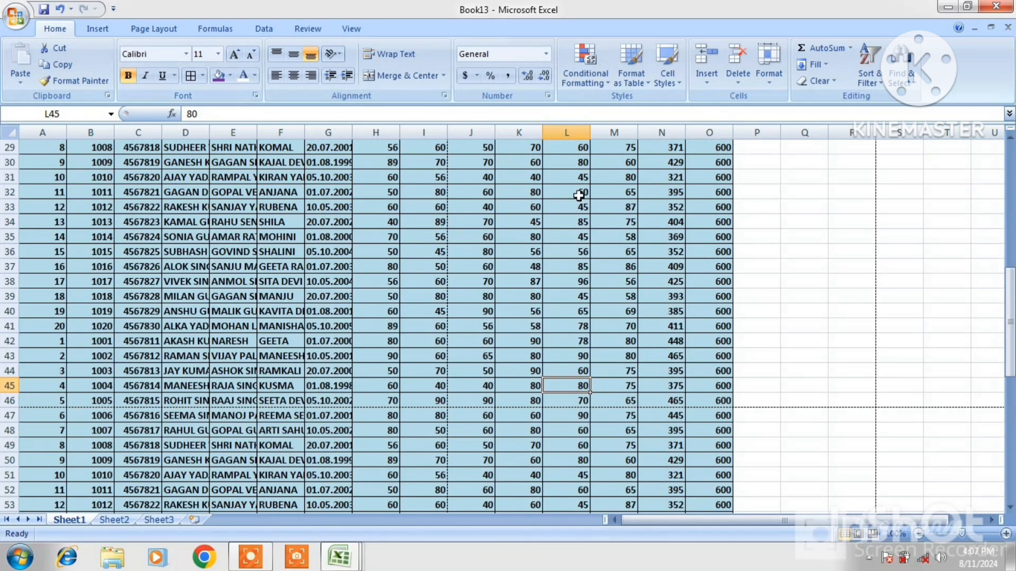
# Go back up to the heading row and examine where the vertical page break divides the table's columns
pyautogui.click(590, 214)
pyautogui.press('Up')
pyautogui.press('Up')
pyautogui.press('Up')
pyautogui.press('Up')
pyautogui.press('Up')
pyautogui.press('Up')
pyautogui.press('Up')
pyautogui.press('Up')
pyautogui.press('Up')
pyautogui.press('Up')
pyautogui.press('Up')
pyautogui.press('Up')
pyautogui.press('Up')
pyautogui.press('Up')
pyautogui.press('Up')
pyautogui.press('Up')
pyautogui.press('Up')
pyautogui.press('Up')
pyautogui.press('Up')
pyautogui.press('Up')
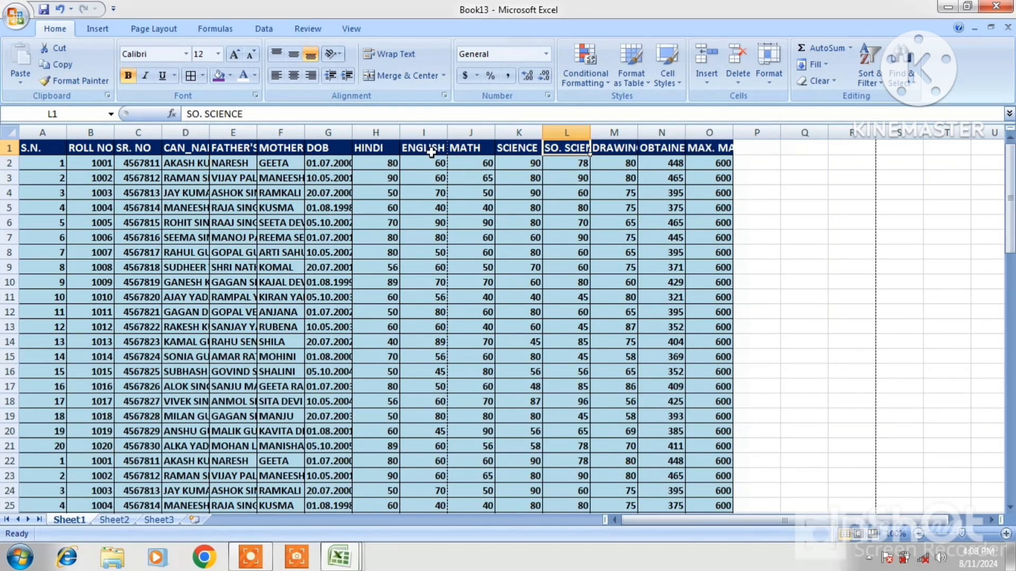
pyautogui.click(428, 132)
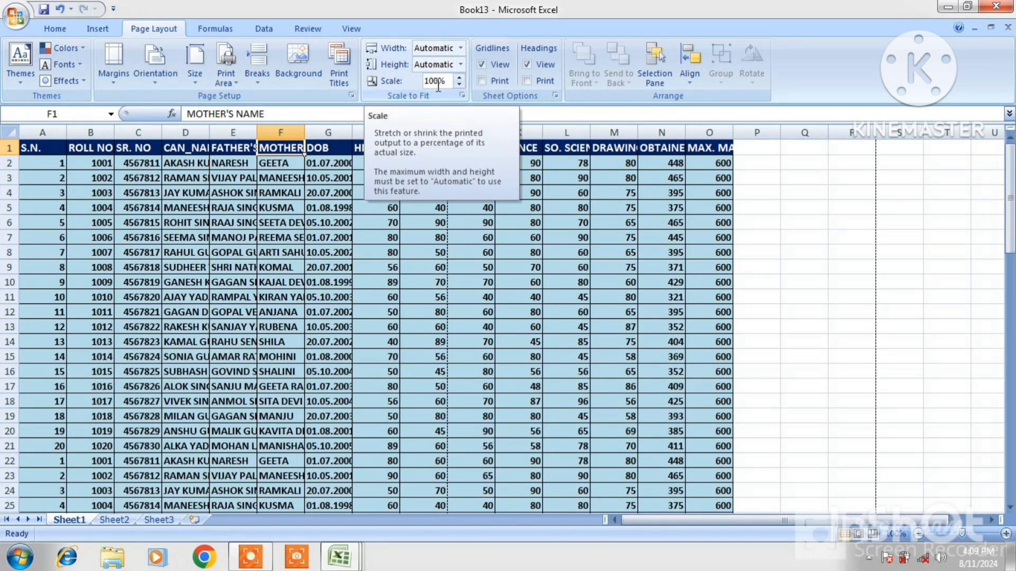
# Scale the printout to fit 1 page wide and 1 page high
pyautogui.click(461, 49)
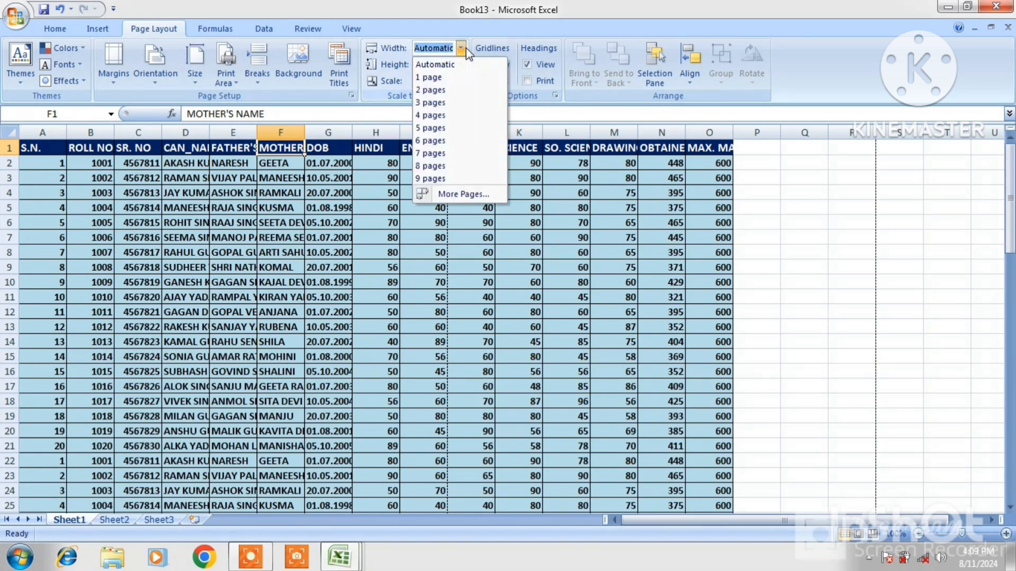
pyautogui.click(439, 78)
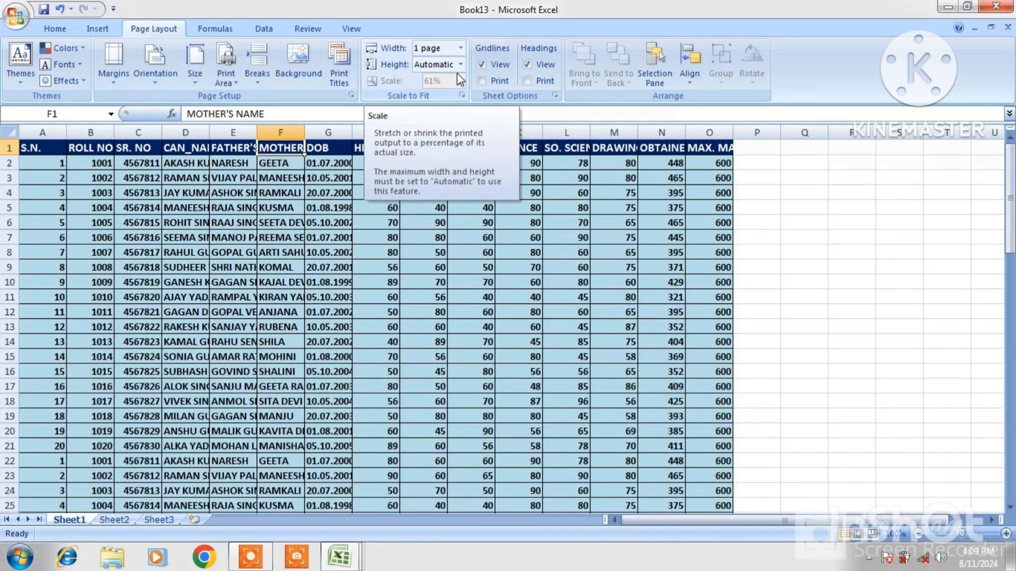
pyautogui.click(461, 64)
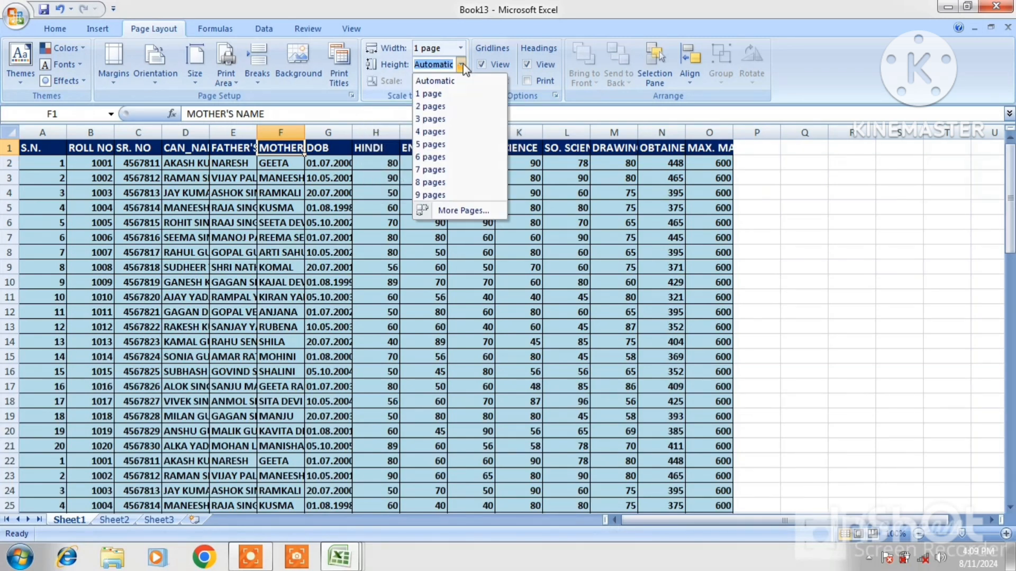
pyautogui.click(436, 95)
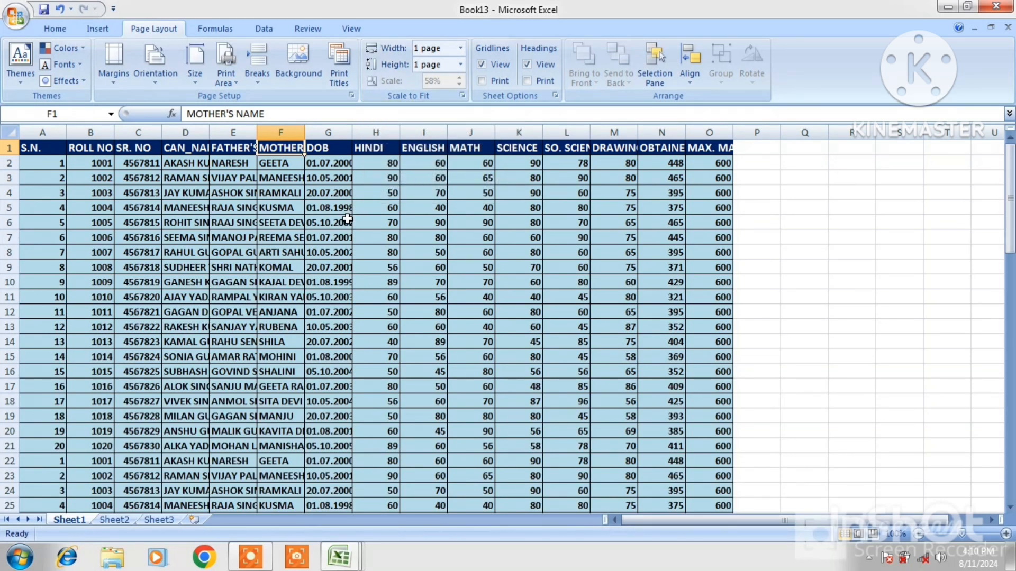
# Preview the scaled printout, check the table down to the end of the page, and close the preview
pyautogui.hotkey('ctrl', 'F2')
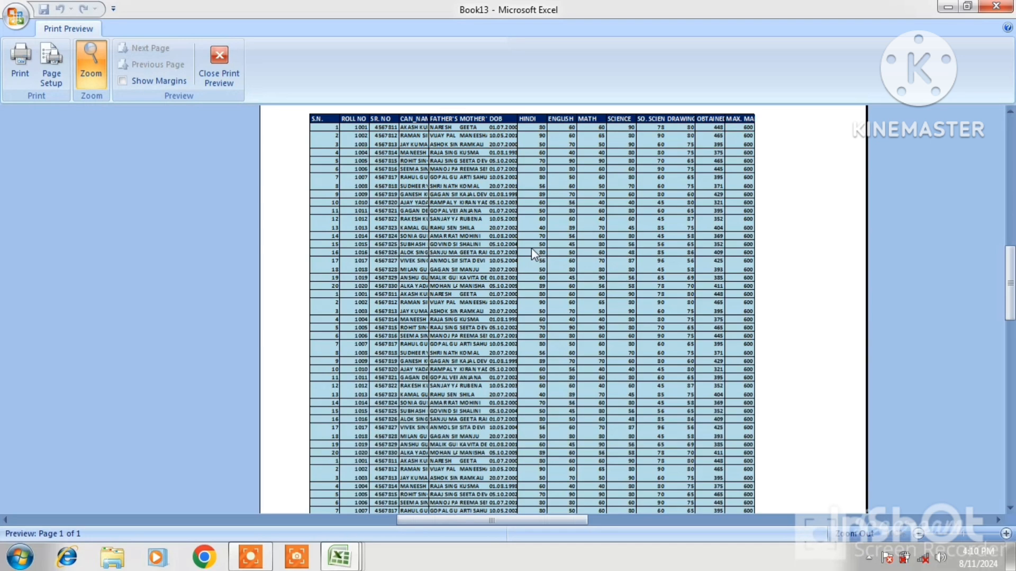
pyautogui.scroll(-3, 531, 248)
pyautogui.scroll(-3, 531, 247)
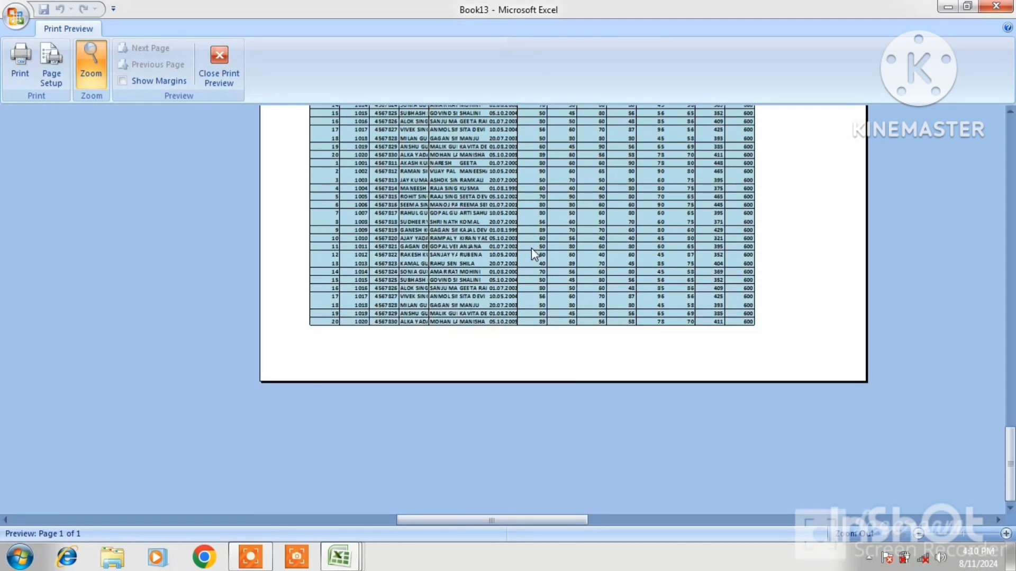
pyautogui.click(219, 66)
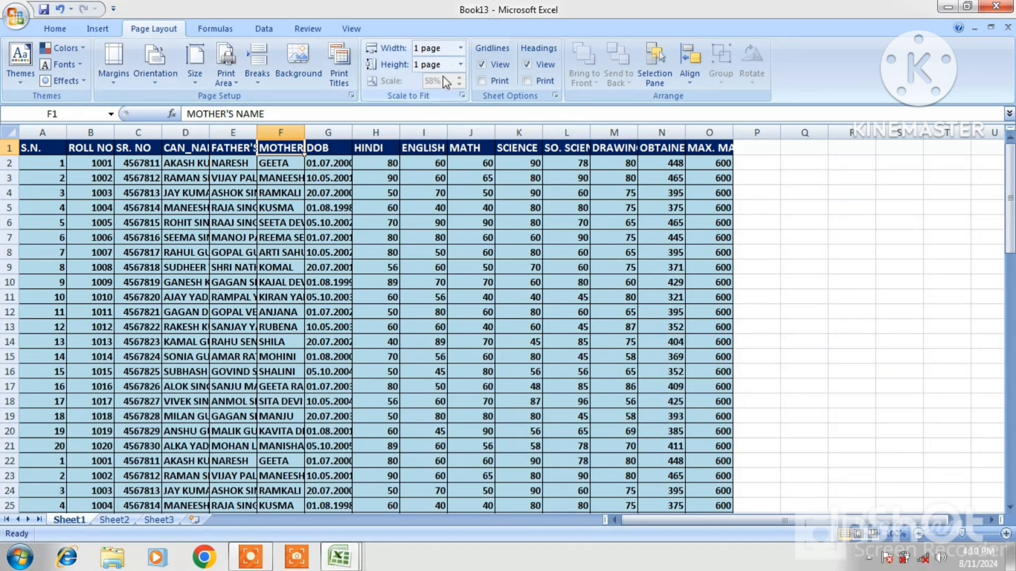
# Set the print width and height back to Automatic and the scale to 100%
pyautogui.click(416, 225)
pyautogui.click(461, 48)
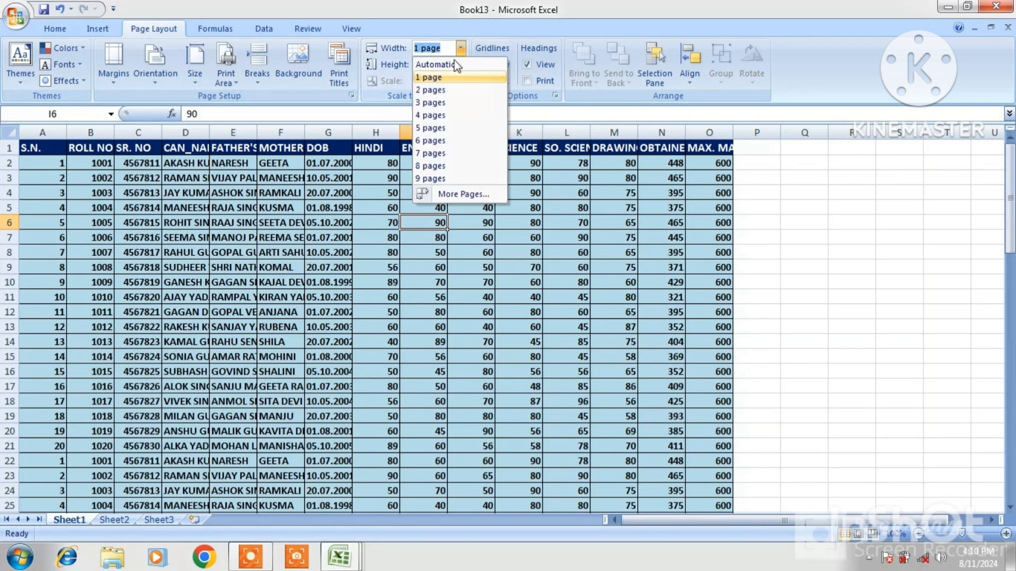
pyautogui.click(445, 66)
pyautogui.click(460, 64)
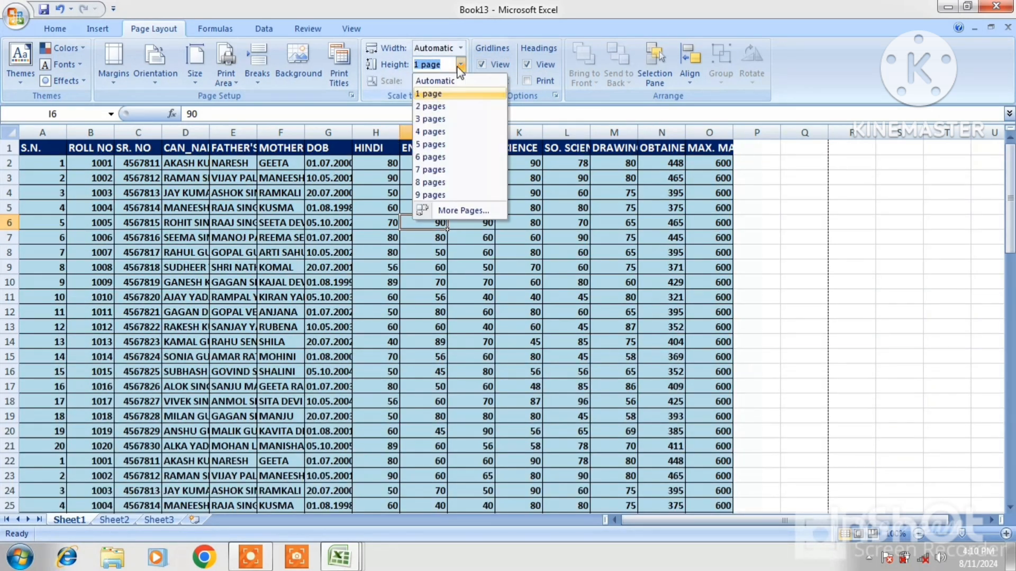
pyautogui.click(437, 78)
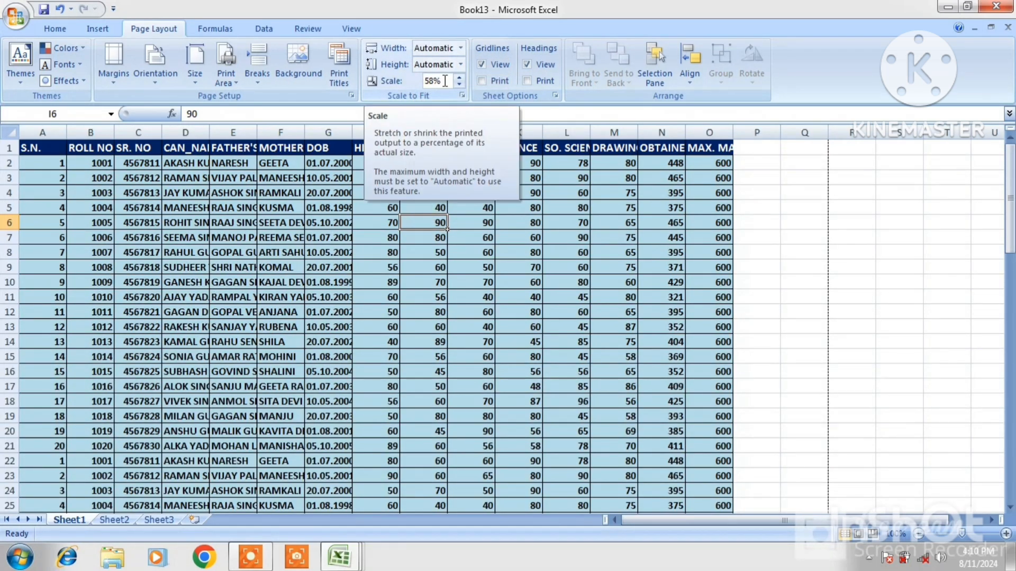
pyautogui.click(445, 81)
pyautogui.write('100')
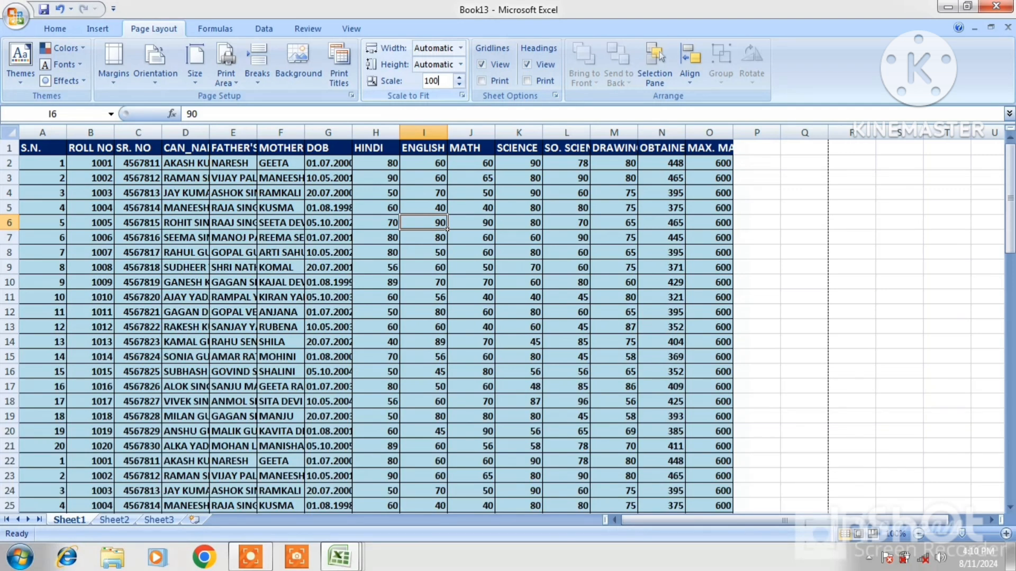
pyautogui.click(462, 144)
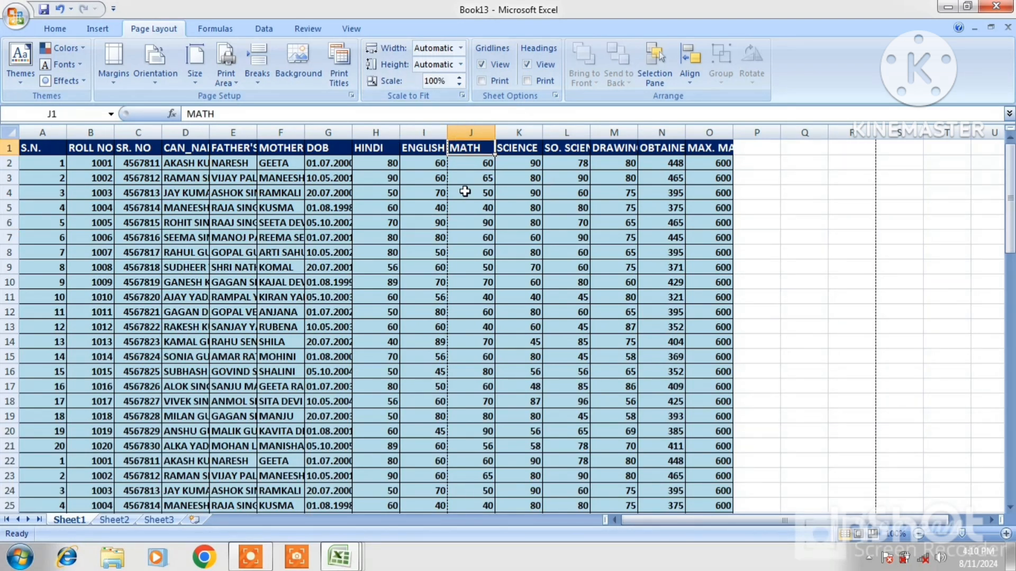
# Preview the marks table at its reset scale, zoom in on the first page, check the second page, and close the preview
pyautogui.click(169, 180)
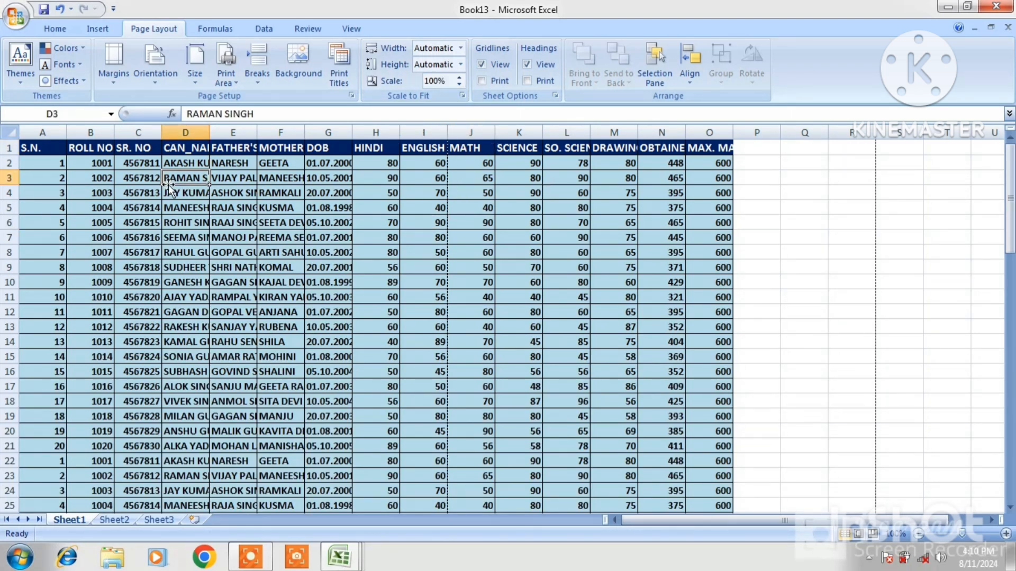
pyautogui.click(15, 19)
pyautogui.moveTo(48, 182)
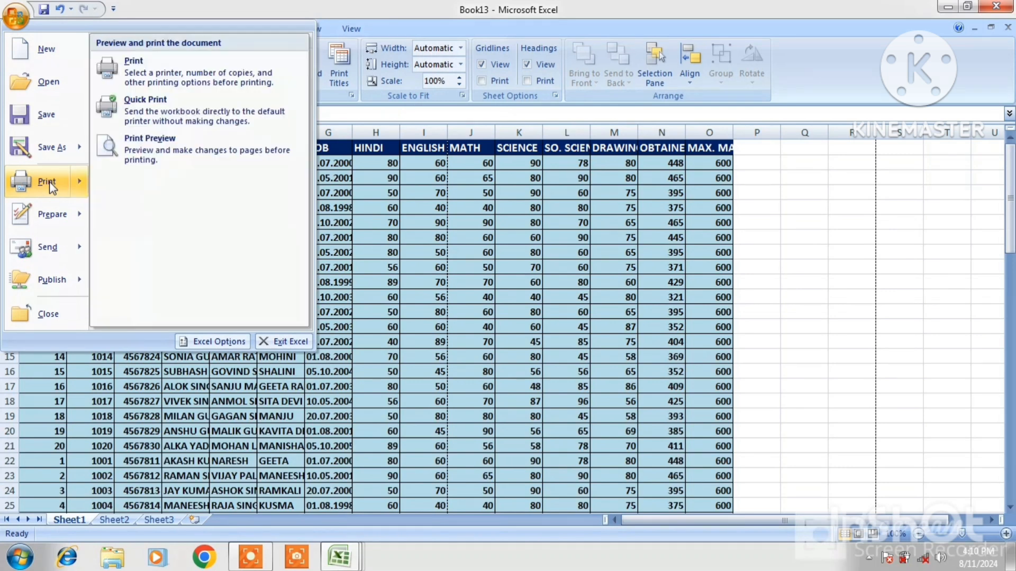
pyautogui.click(147, 153)
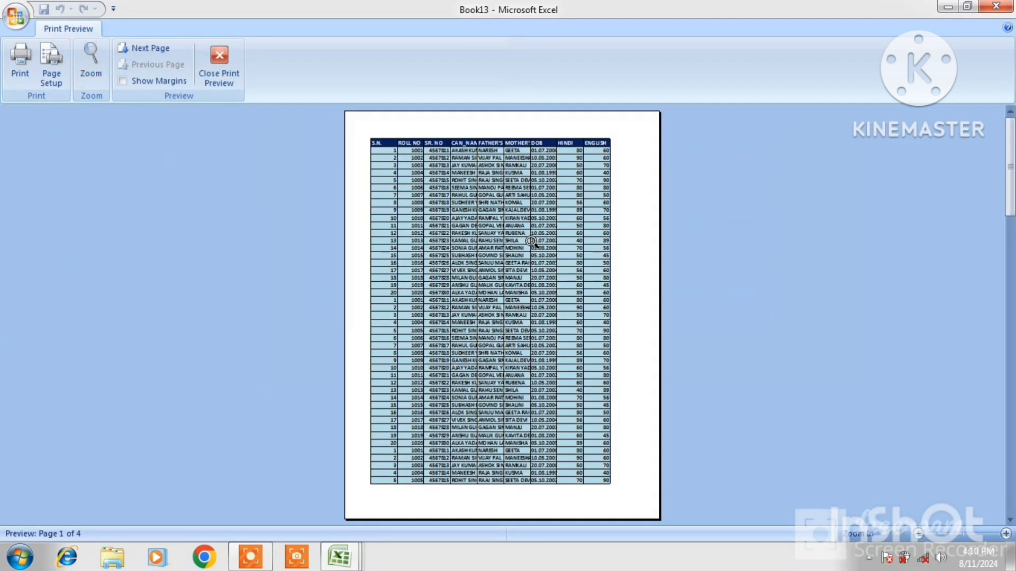
pyautogui.click(567, 168)
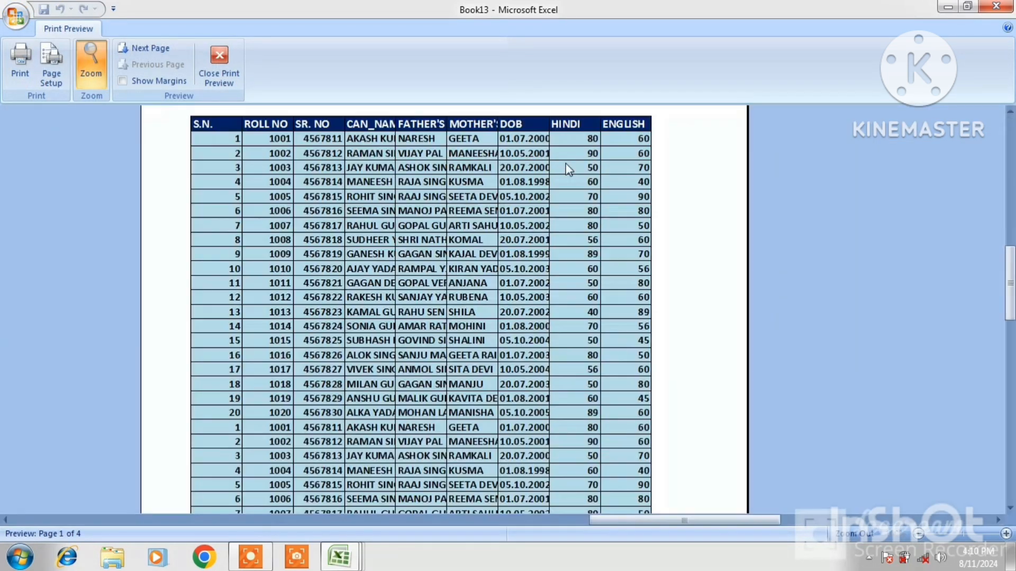
pyautogui.click(135, 49)
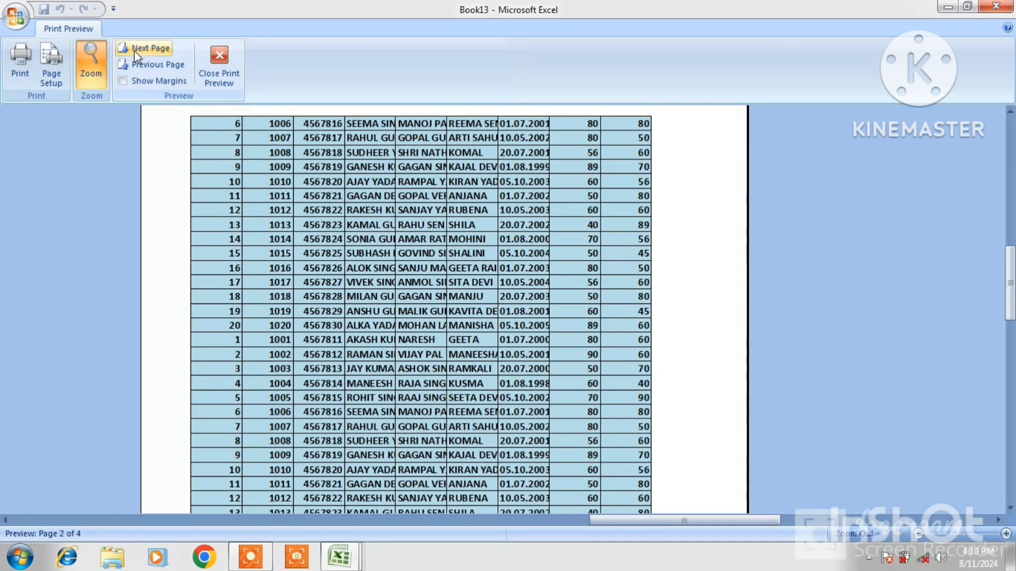
pyautogui.click(208, 64)
pyautogui.click(510, 180)
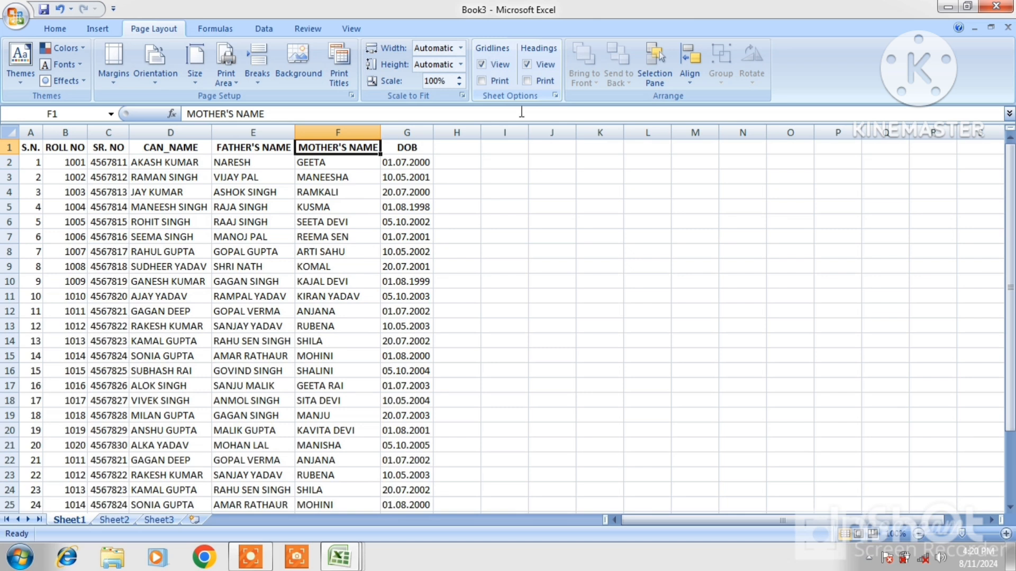
# Hide the student list's on-screen gridlines and show them again, then do the same with the row and column headings
pyautogui.click(481, 64)
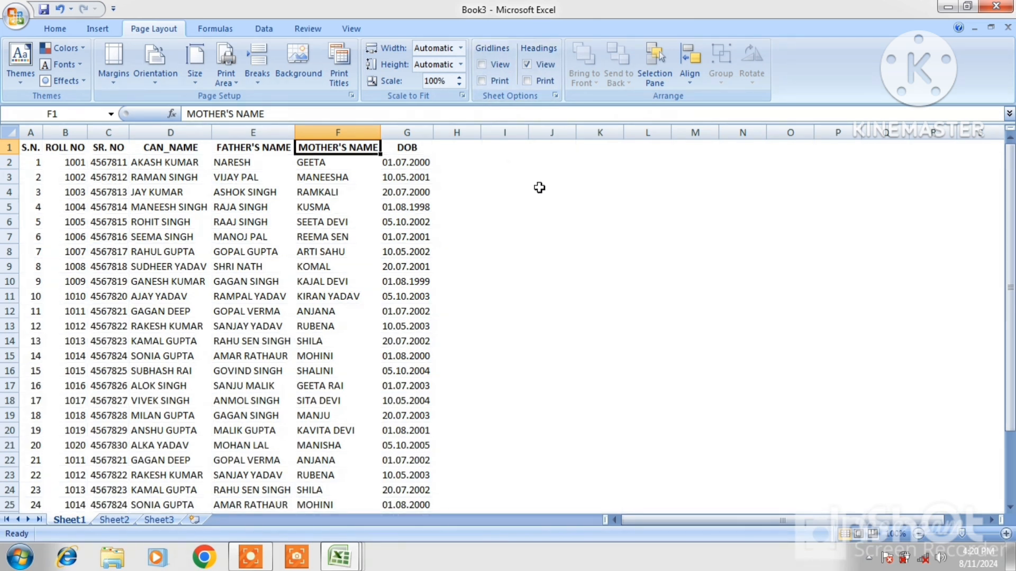
pyautogui.click(482, 65)
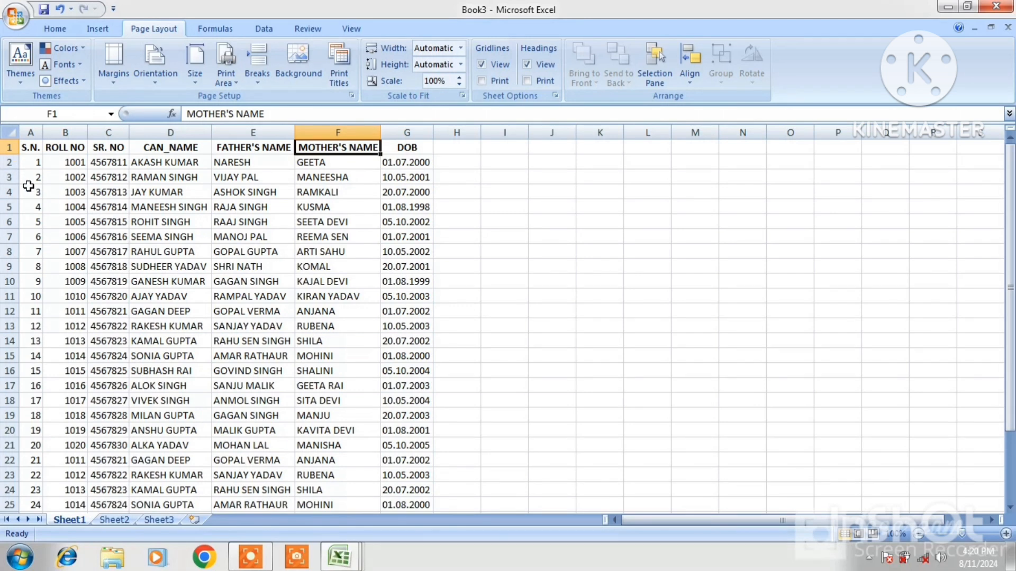
pyautogui.click(527, 65)
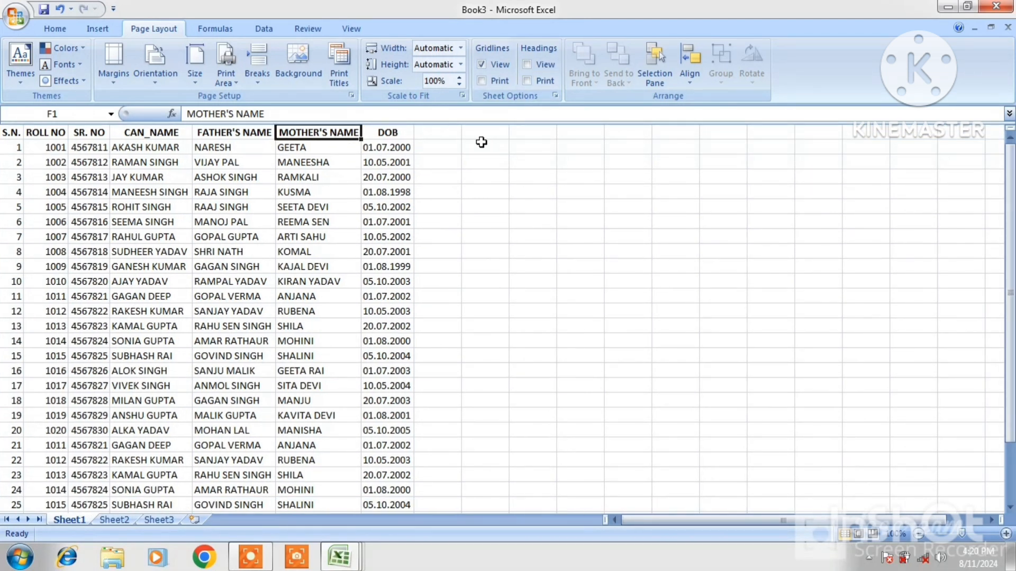
pyautogui.click(527, 64)
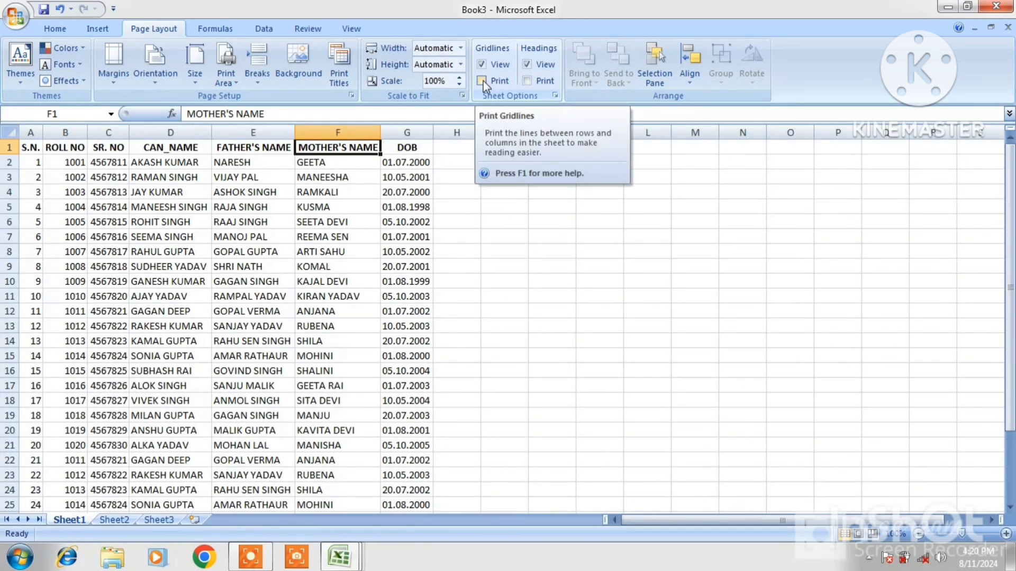
# Preview how the student list prints without gridlines or headings, and close the preview
pyautogui.click(12, 22)
pyautogui.moveTo(60, 177)
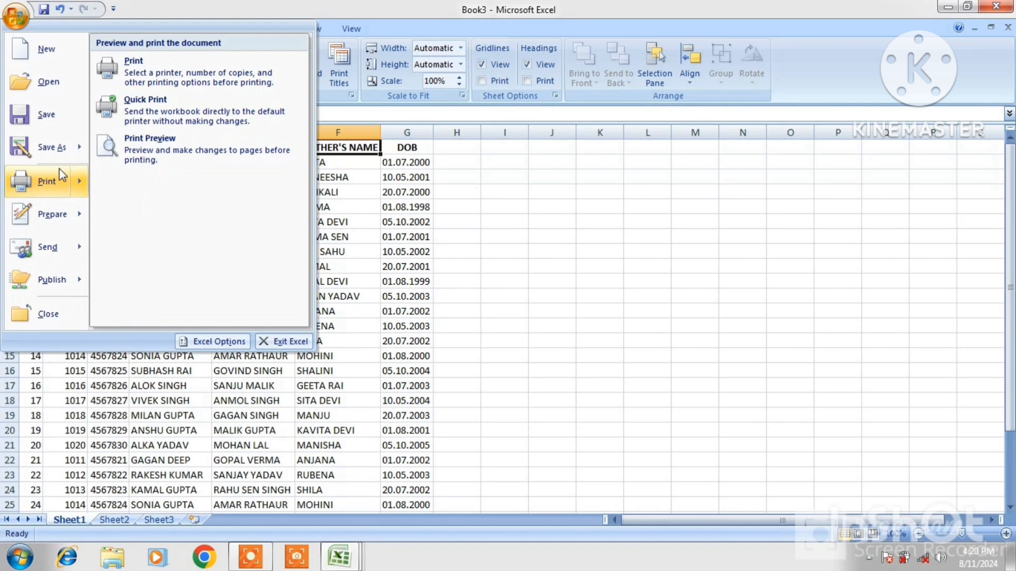
pyautogui.click(154, 138)
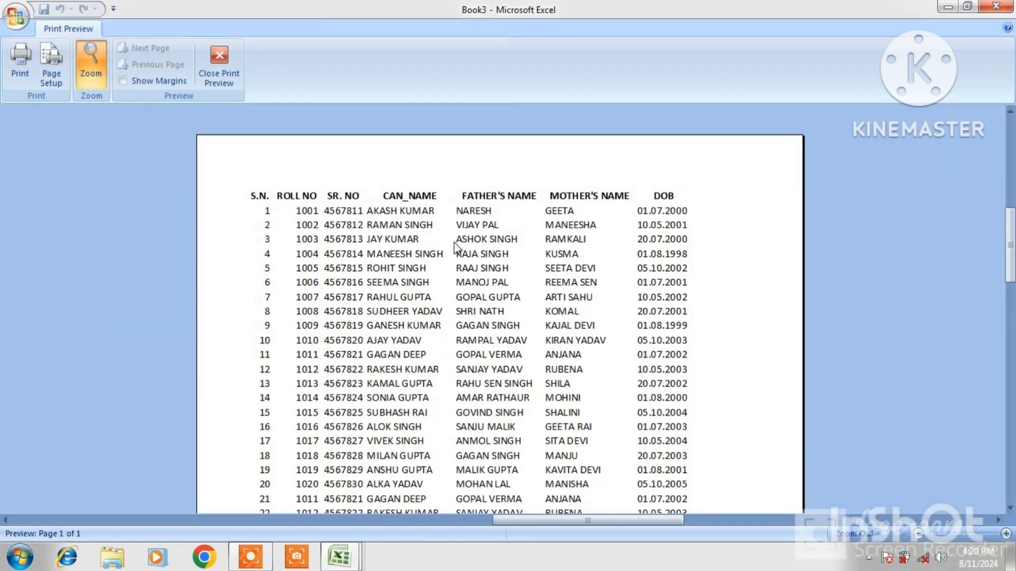
pyautogui.click(217, 64)
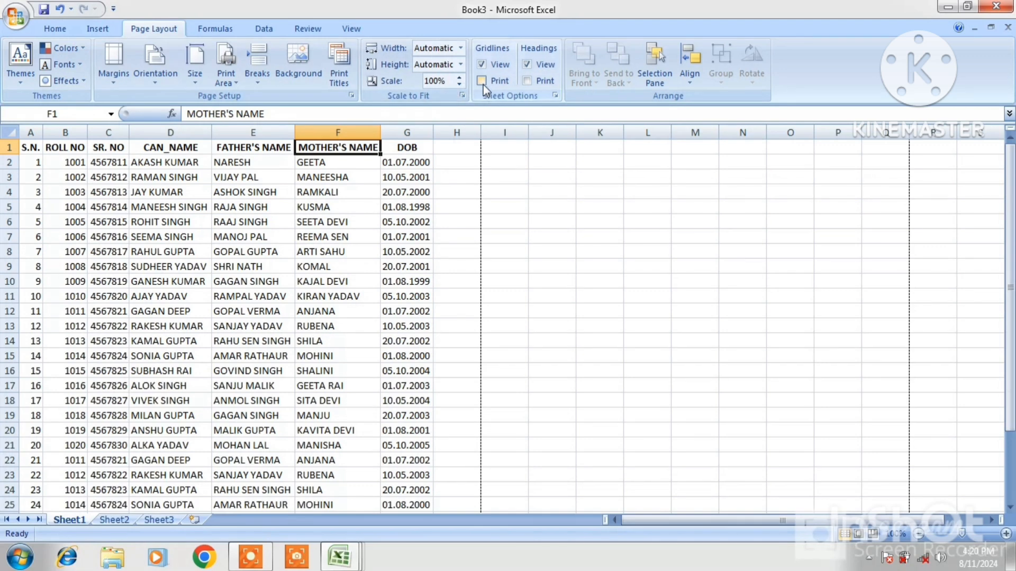
# Turn on gridline printing for the student list, check it in the print preview, and close the preview
pyautogui.click(482, 81)
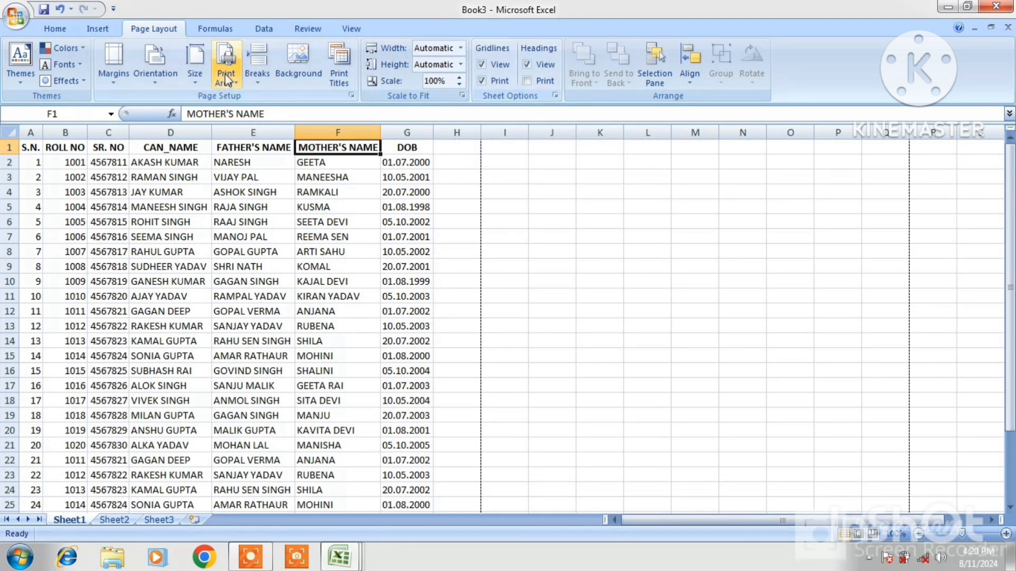
pyautogui.click(16, 16)
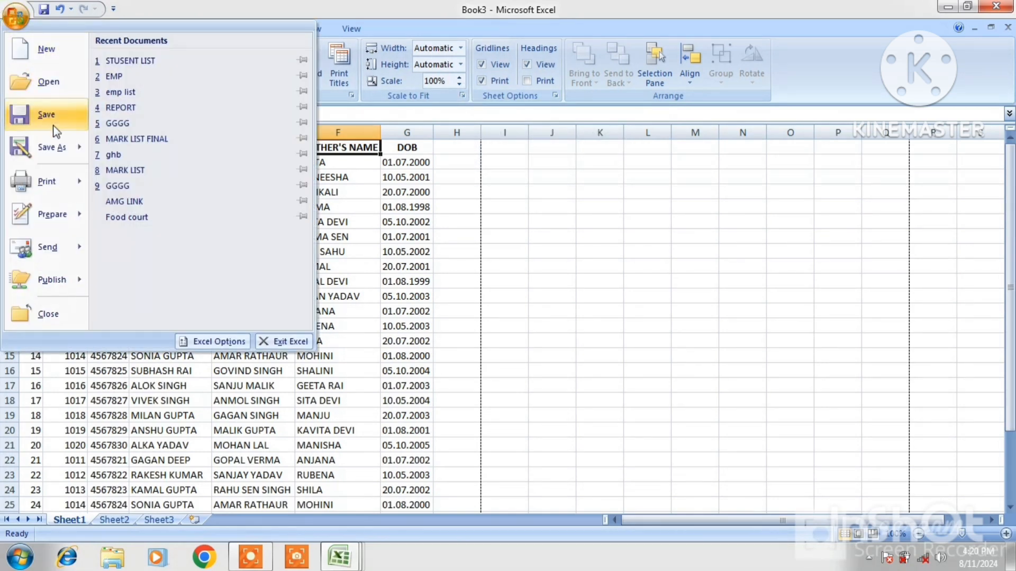
pyautogui.moveTo(58, 161)
pyautogui.click(146, 149)
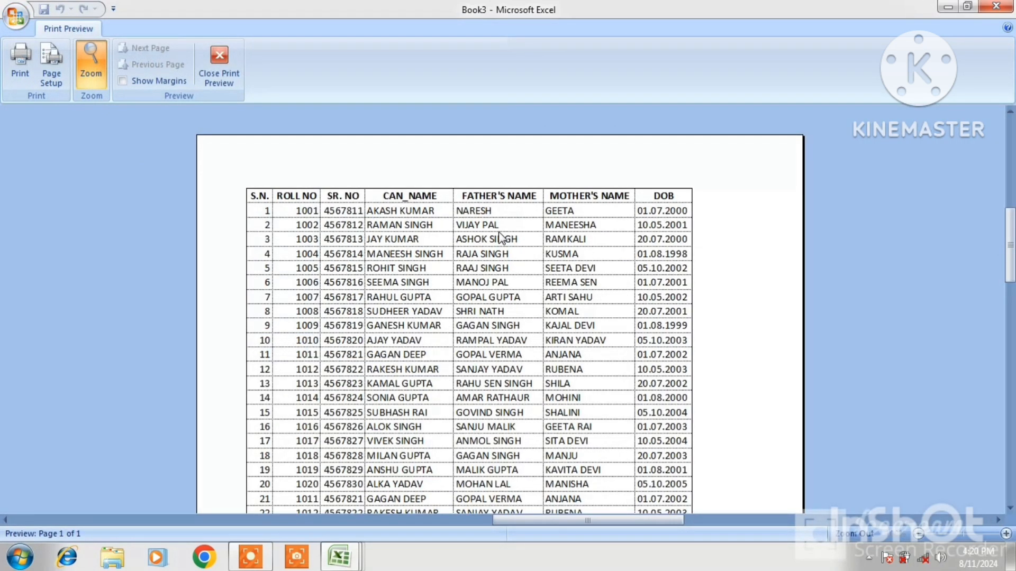
pyautogui.click(221, 63)
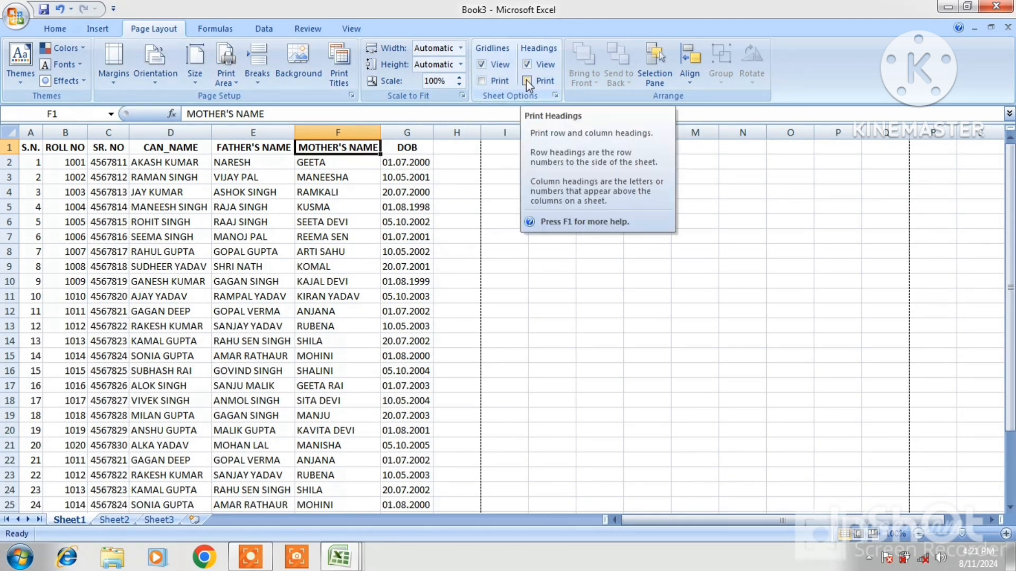
# Preview the student list again with both gridline and heading printing off, and close the preview
pyautogui.click(16, 17)
pyautogui.moveTo(33, 187)
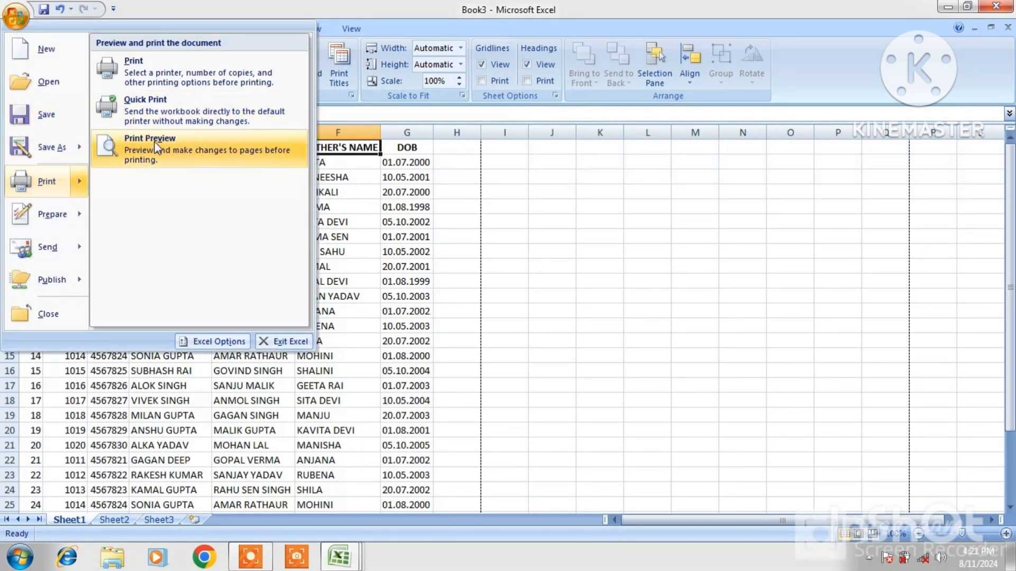
pyautogui.click(155, 148)
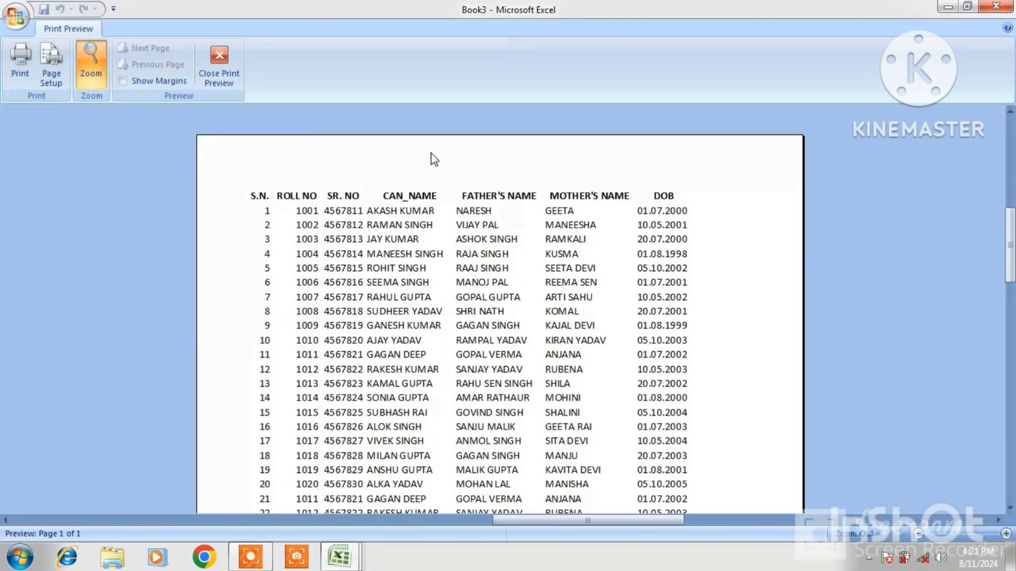
pyautogui.click(219, 64)
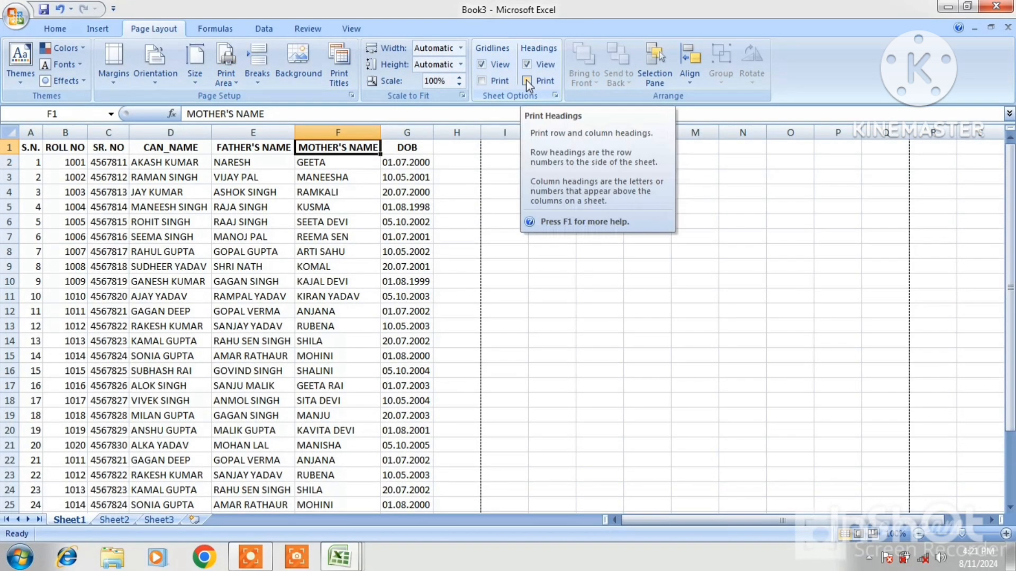
# Turn on printing of the row and column headings, check them in the print preview, and close the preview
pyautogui.click(526, 81)
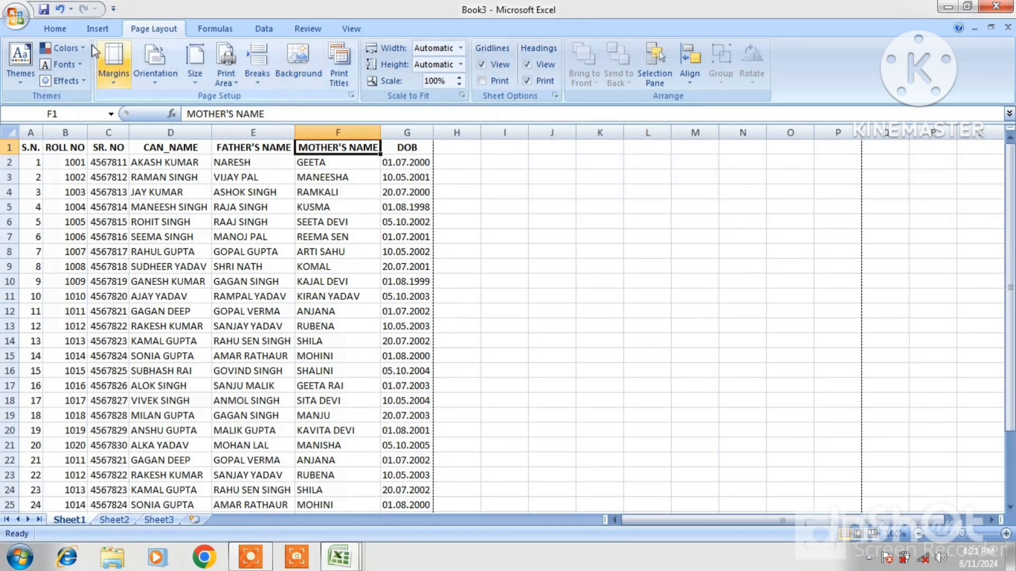
pyautogui.click(20, 18)
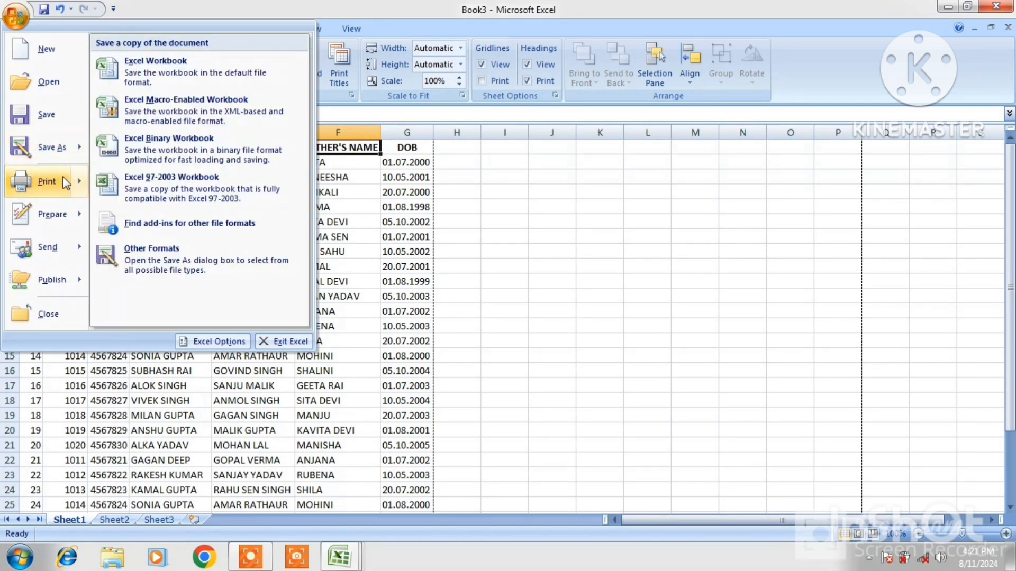
pyautogui.moveTo(50, 182)
pyautogui.click(176, 141)
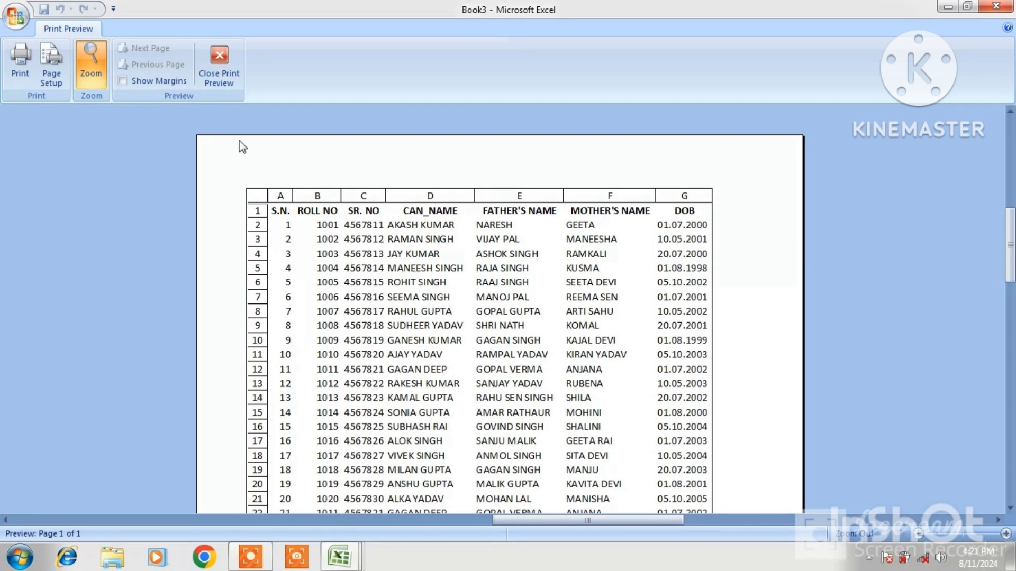
pyautogui.click(222, 81)
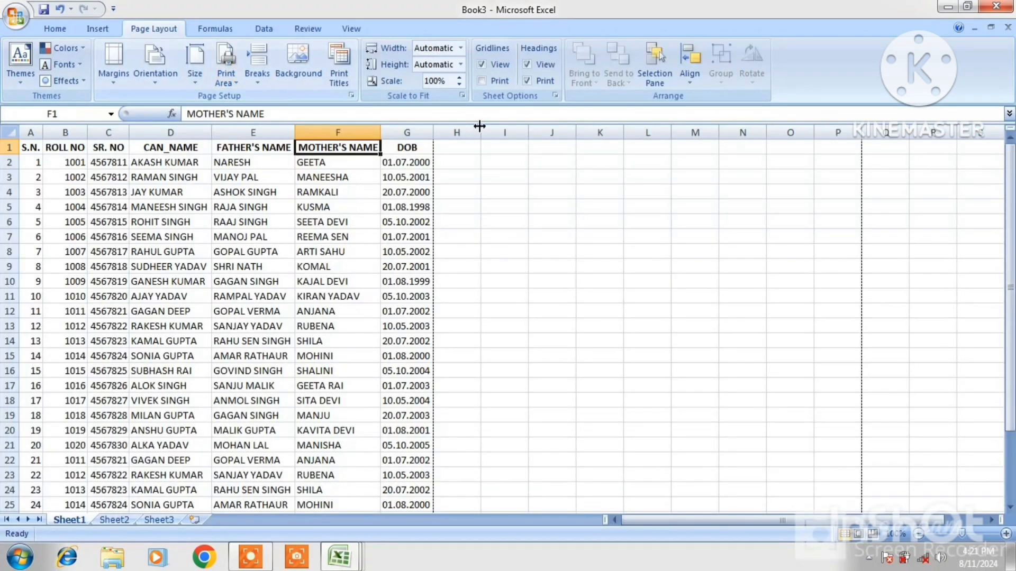
# Turn on gridline printing in addition to the printed headings, preview both together, and close the preview
pyautogui.click(481, 80)
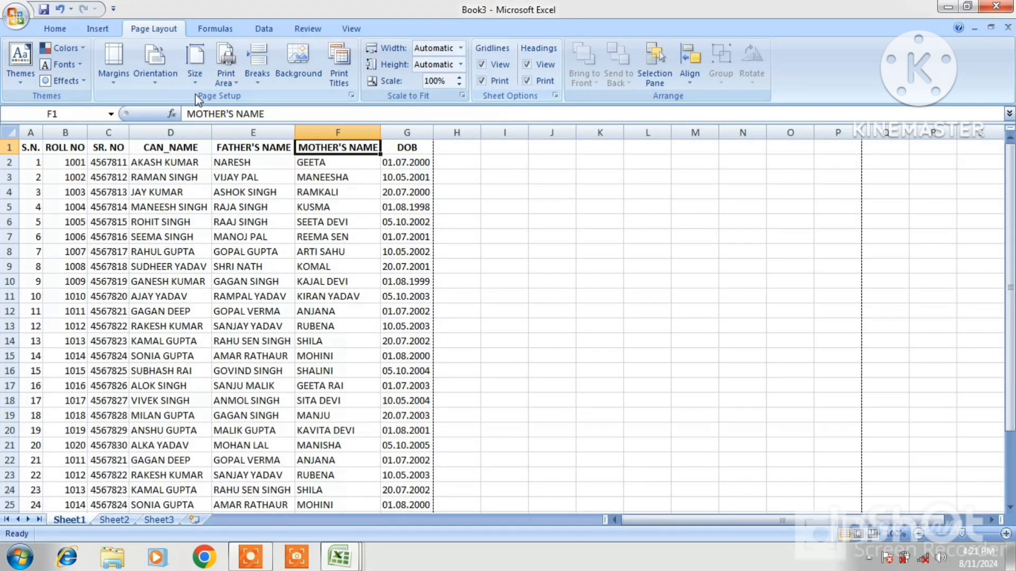
pyautogui.click(21, 18)
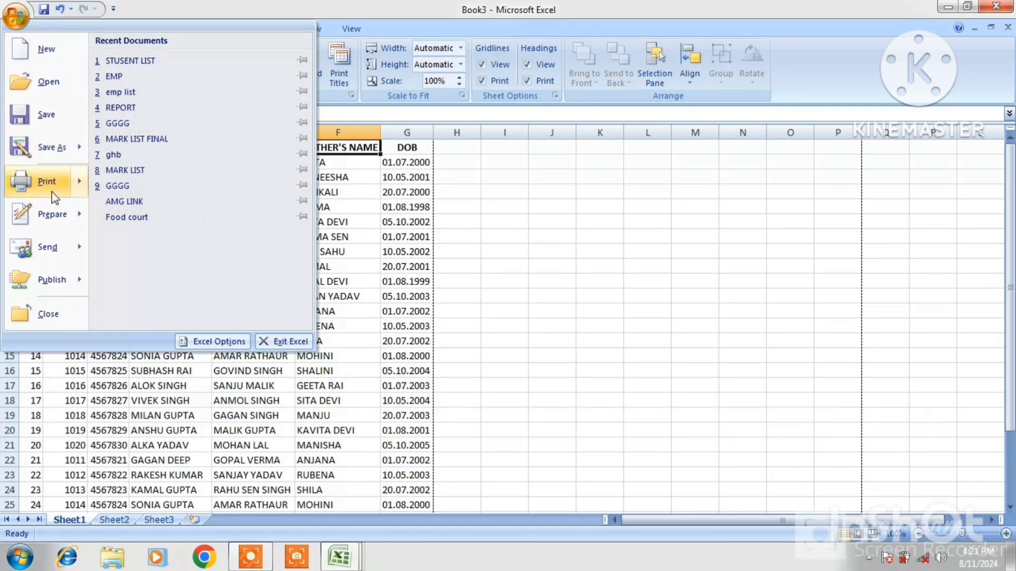
pyautogui.moveTo(50, 182)
pyautogui.click(161, 160)
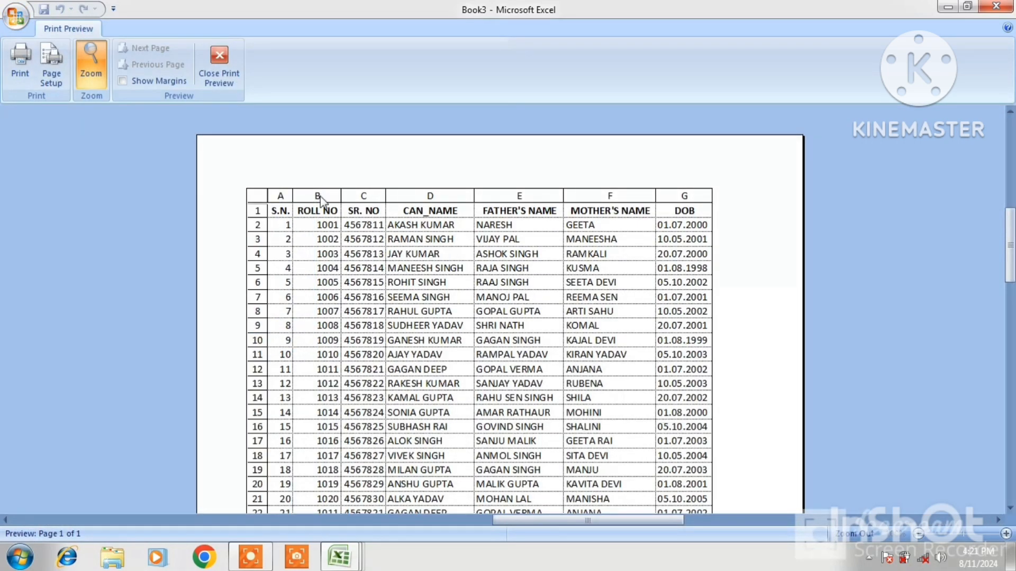
pyautogui.click(219, 59)
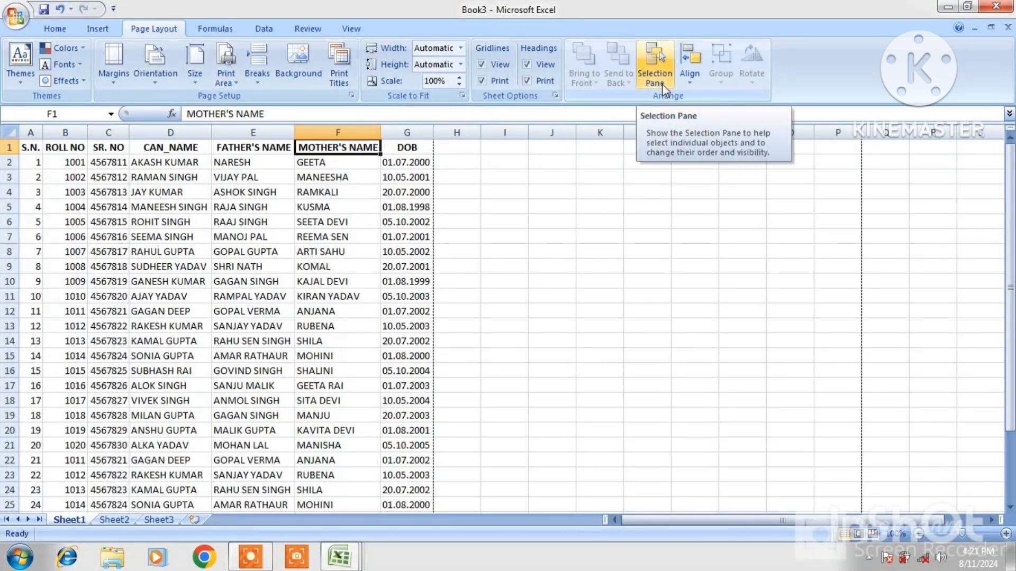
# Draw an oval shape about 3.73" high and 3.72" wide in the empty cells beside the student list
pyautogui.click(582, 222)
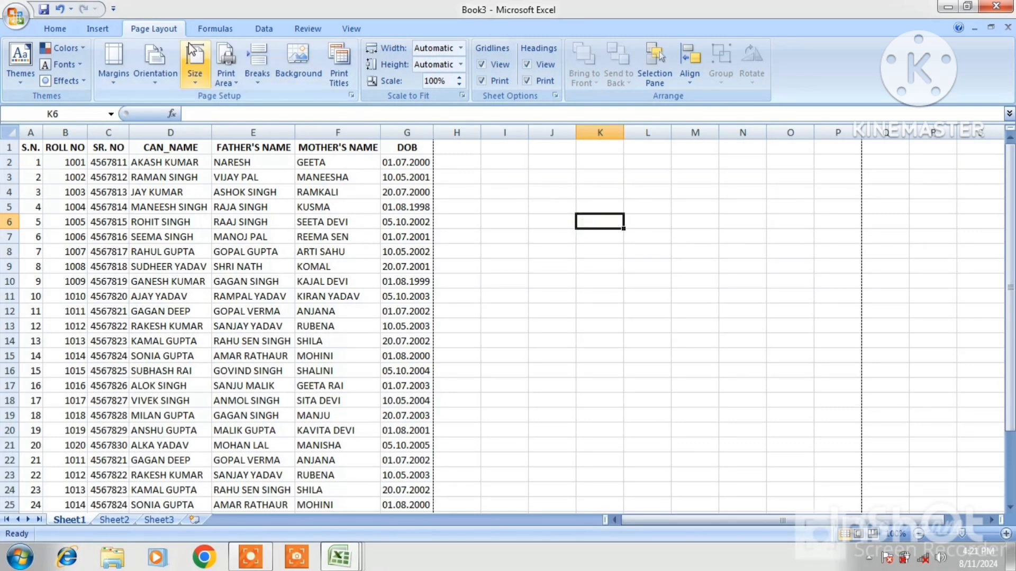
pyautogui.click(92, 28)
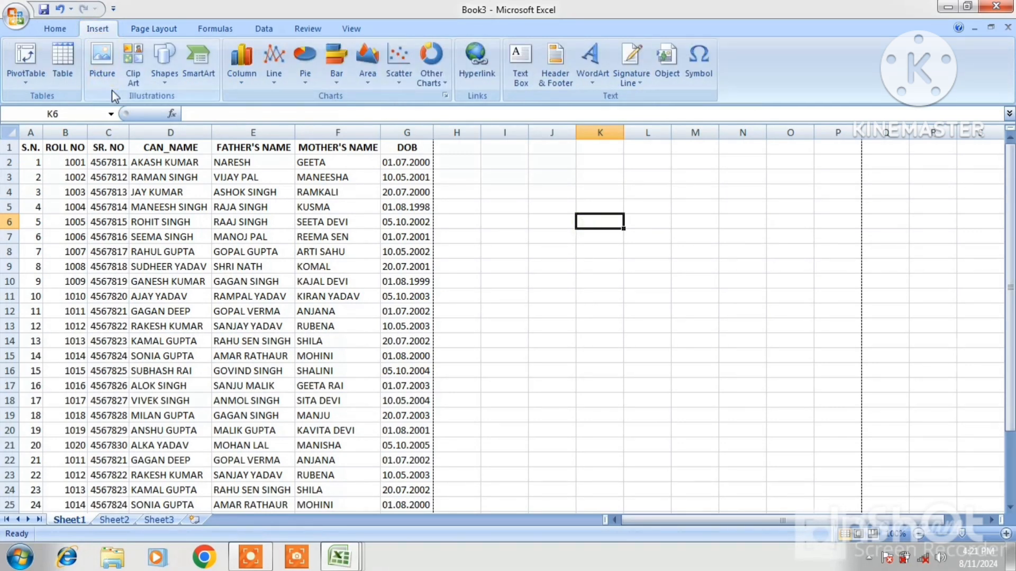
pyautogui.click(164, 74)
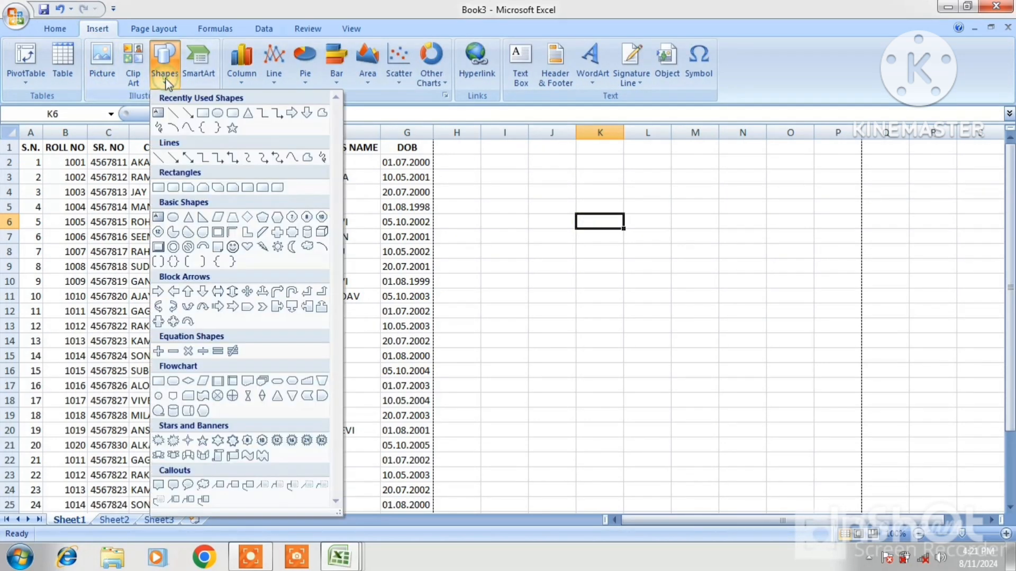
pyautogui.click(217, 113)
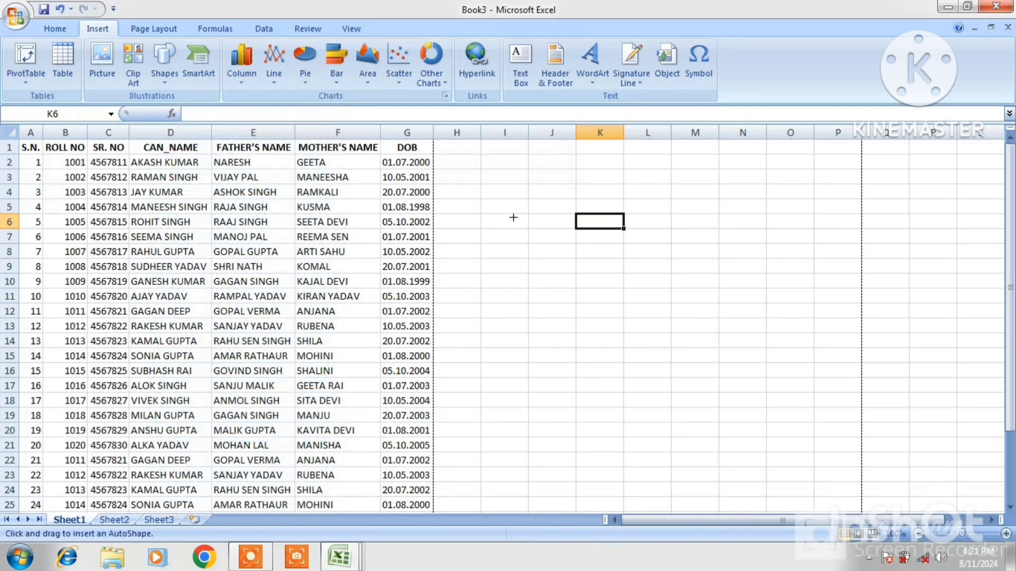
pyautogui.moveTo(521, 222)
pyautogui.mouseDown()
pyautogui.moveTo(764, 478)
pyautogui.moveTo(787, 488)
pyautogui.mouseUp()
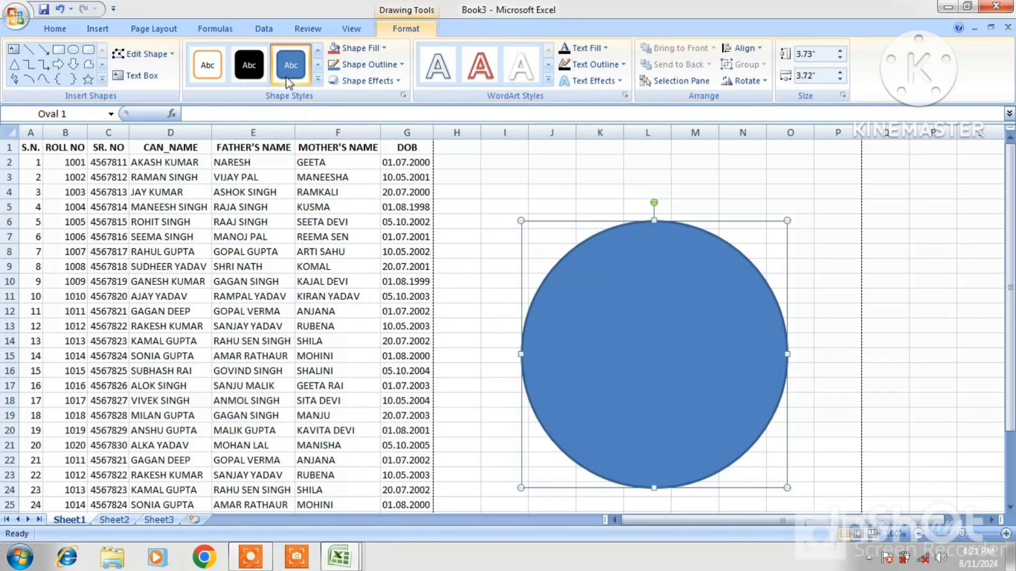
# Fill the oval with the Koala picture from the Sample Pictures folder
pyautogui.click(381, 49)
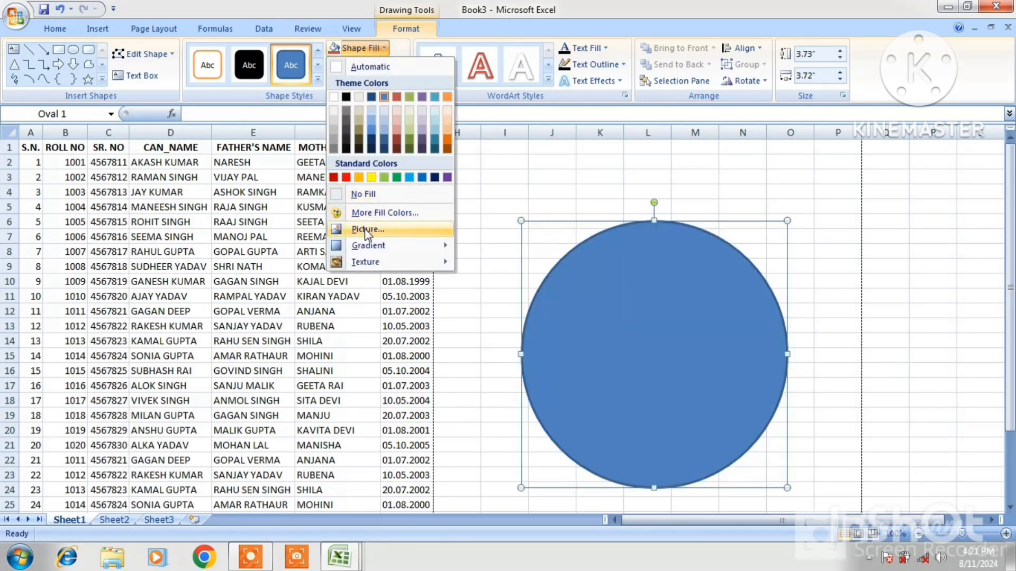
pyautogui.click(366, 230)
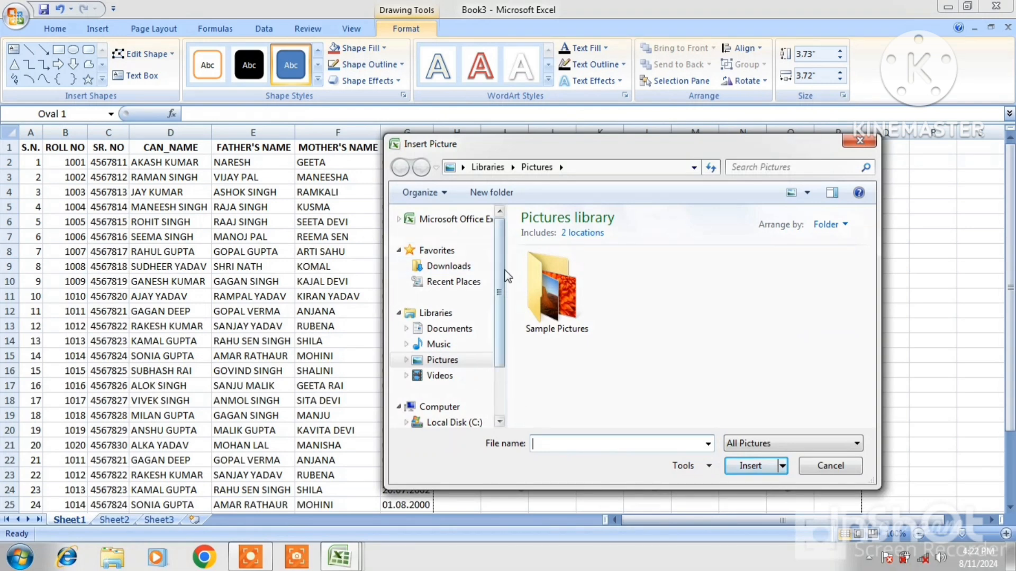
pyautogui.doubleClick(557, 309)
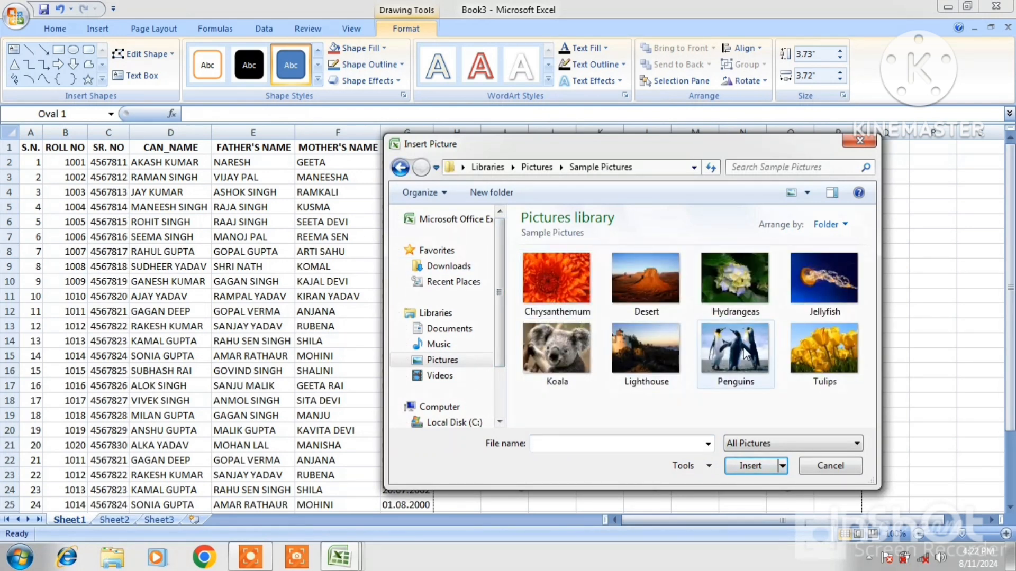
pyautogui.doubleClick(566, 345)
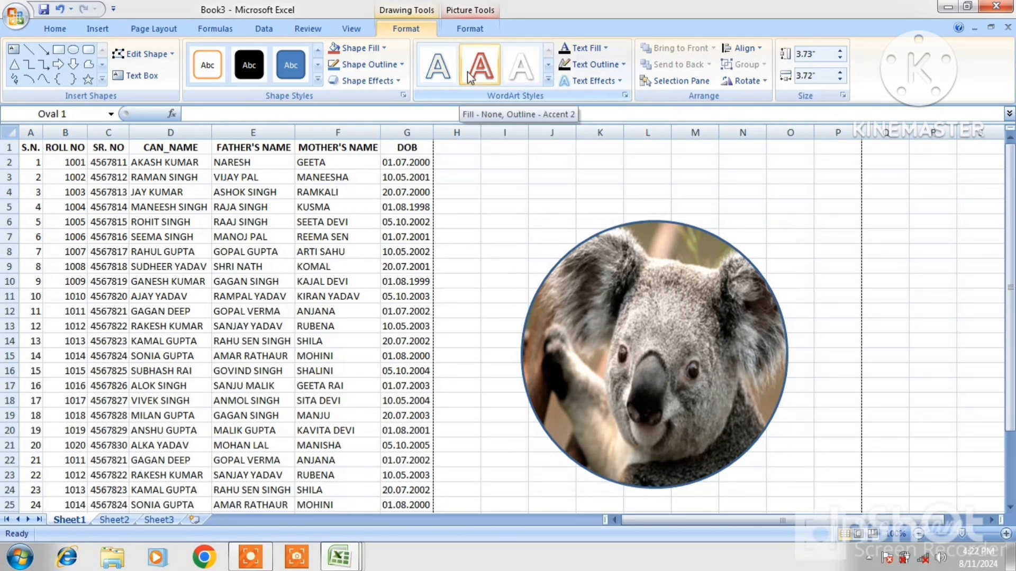
pyautogui.click(479, 80)
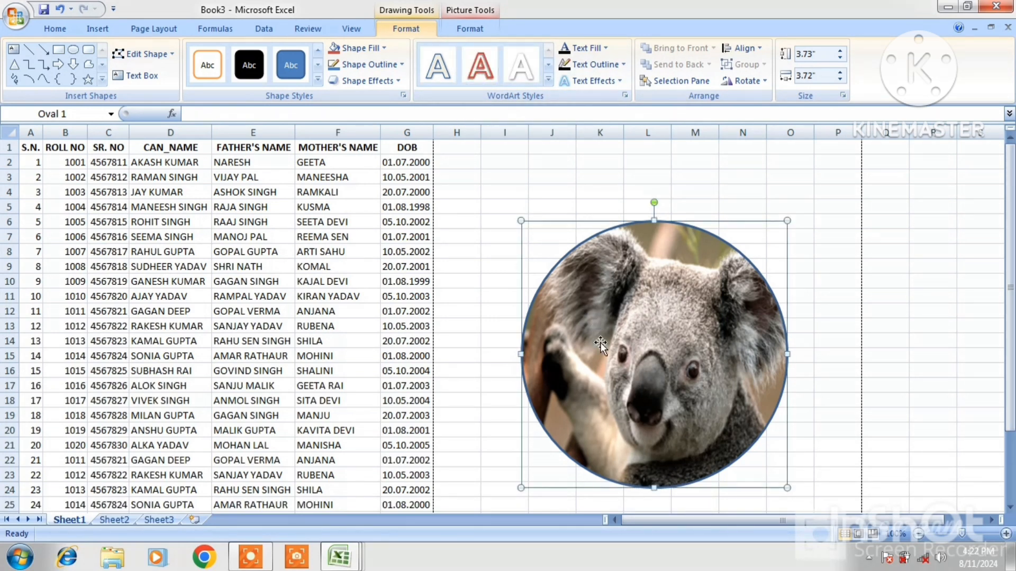
# Try a text box reading VBHVBJVB over the koala-filled oval, and cut it from the sheet
pyautogui.click(136, 75)
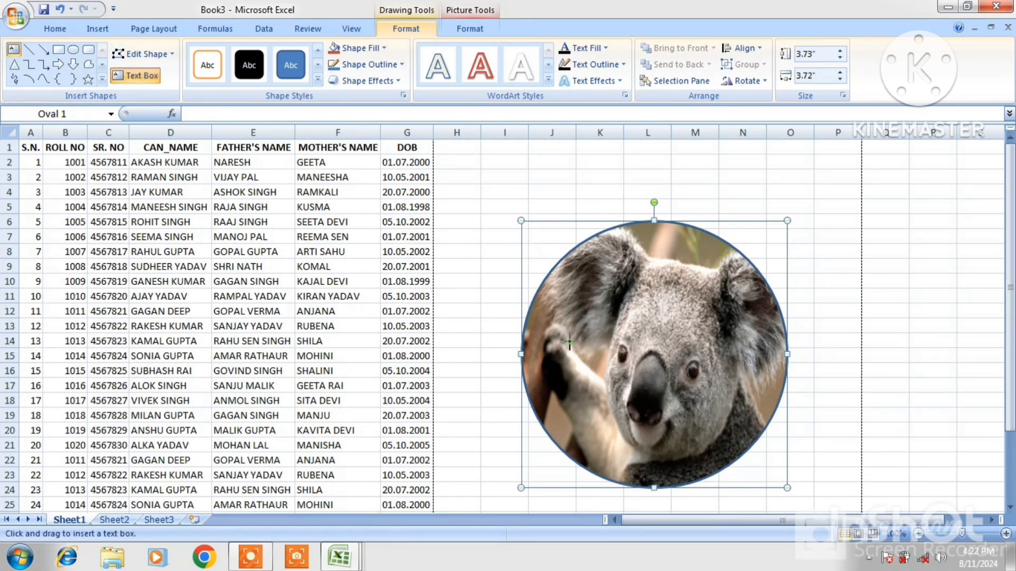
pyautogui.moveTo(570, 343); pyautogui.dragTo(714, 405)
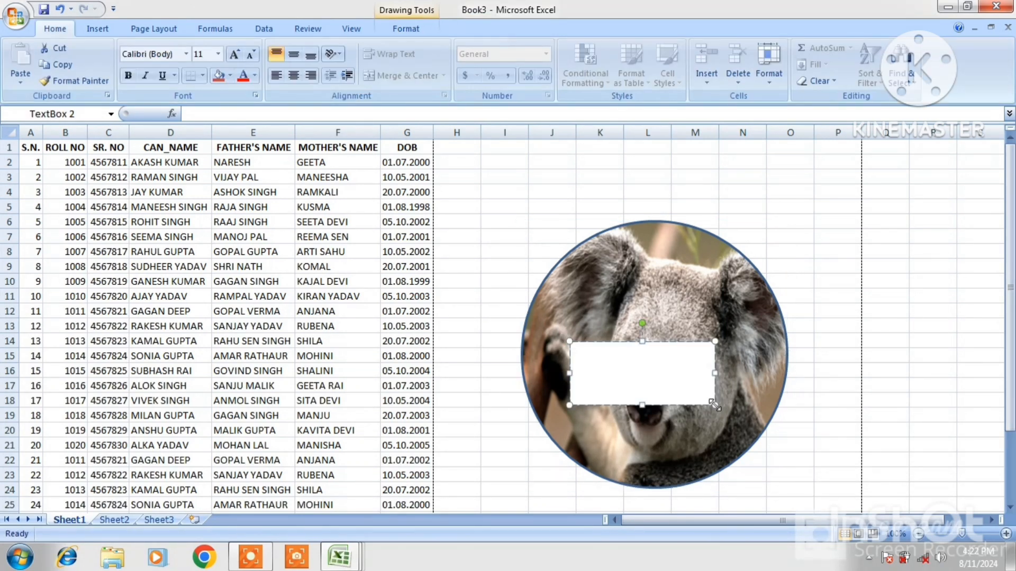
pyautogui.write('VBHVBJVB')
pyautogui.click(784, 399)
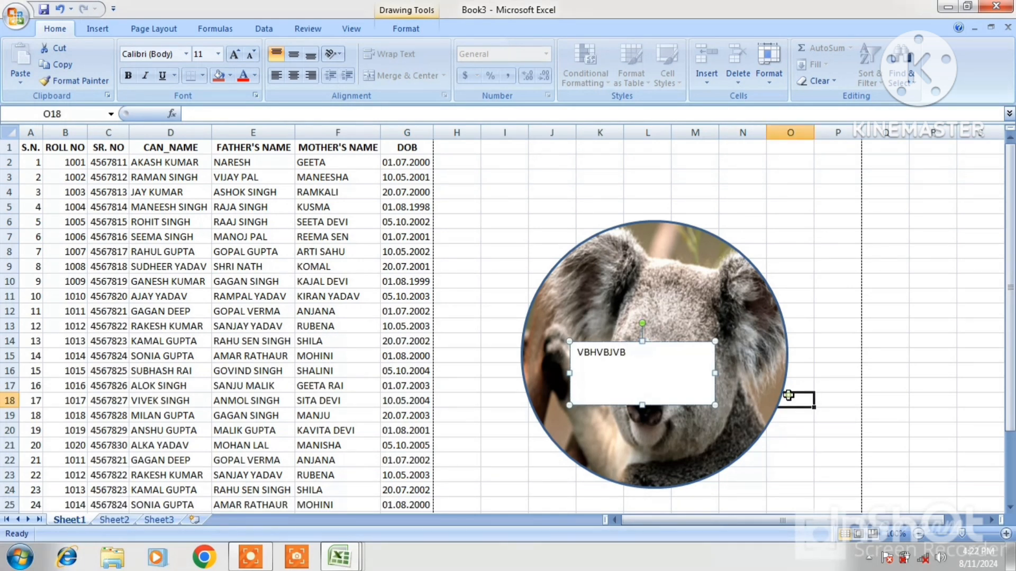
pyautogui.click(734, 367)
pyautogui.click(671, 352)
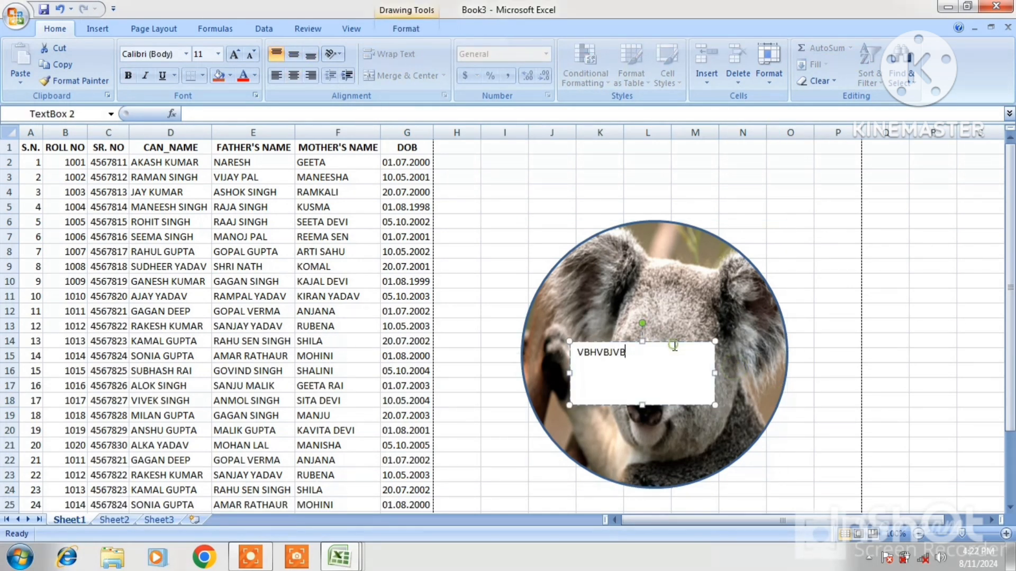
pyautogui.rightClick(669, 345)
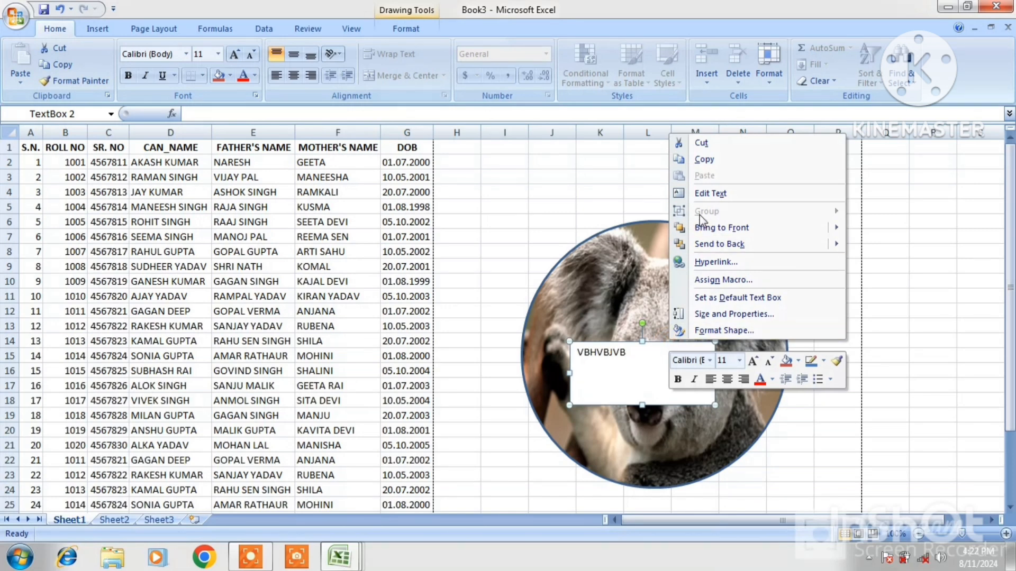
pyautogui.click(701, 142)
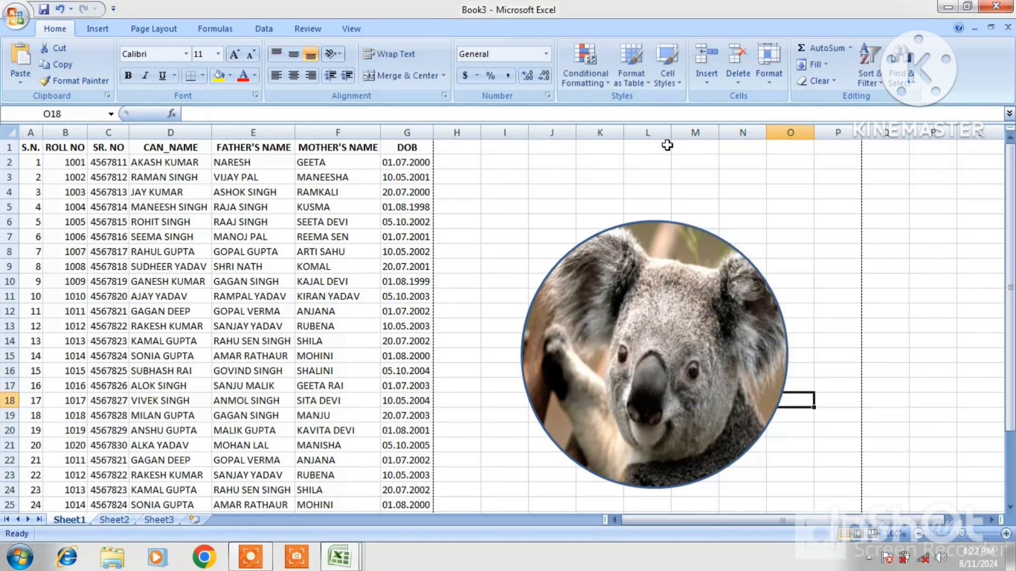
# Draw a 5-point star about 4.83" high and 3.84" wide over the koala-filled oval and fill it red
pyautogui.click(151, 30)
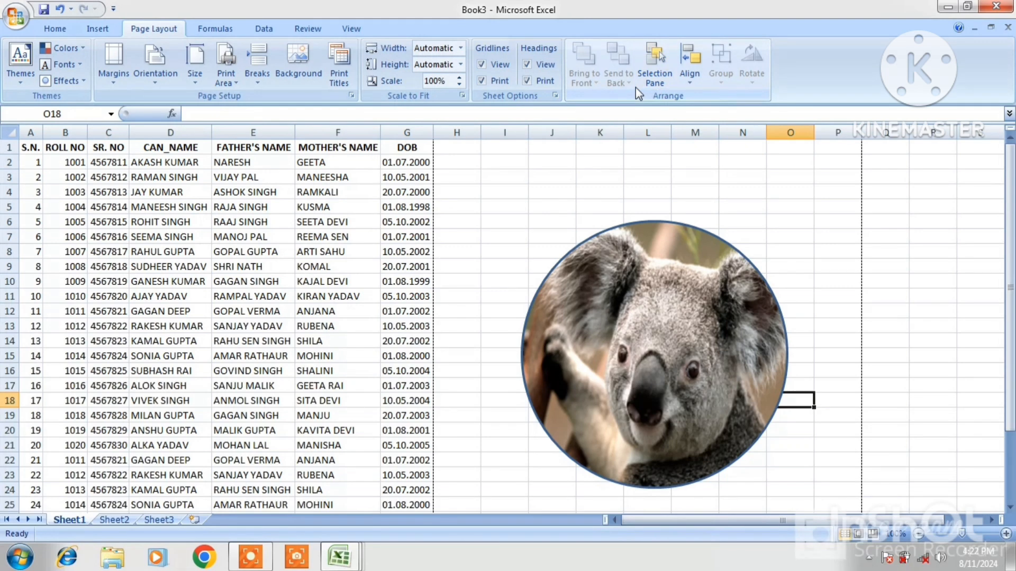
pyautogui.click(94, 31)
pyautogui.click(161, 80)
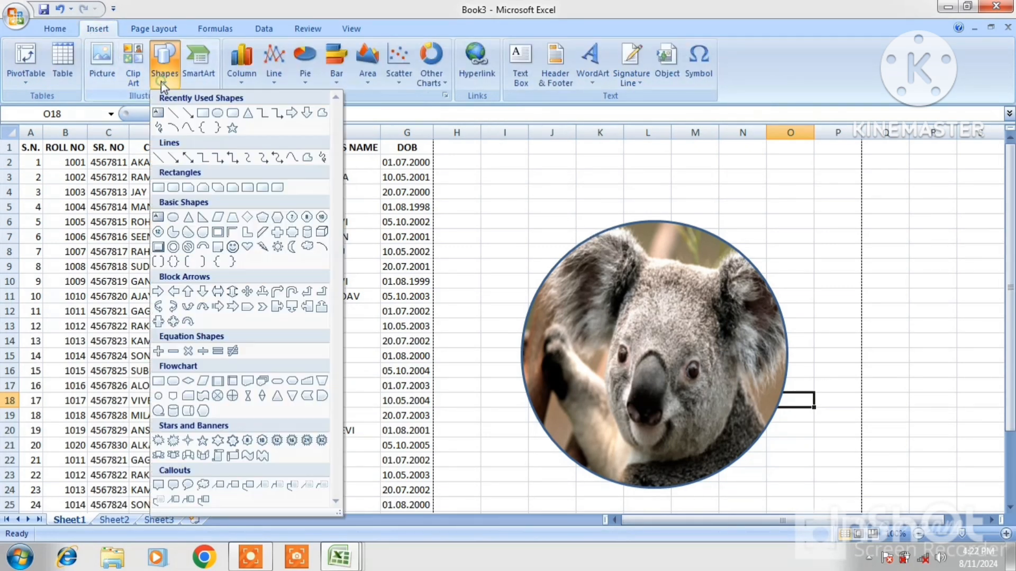
pyautogui.click(235, 128)
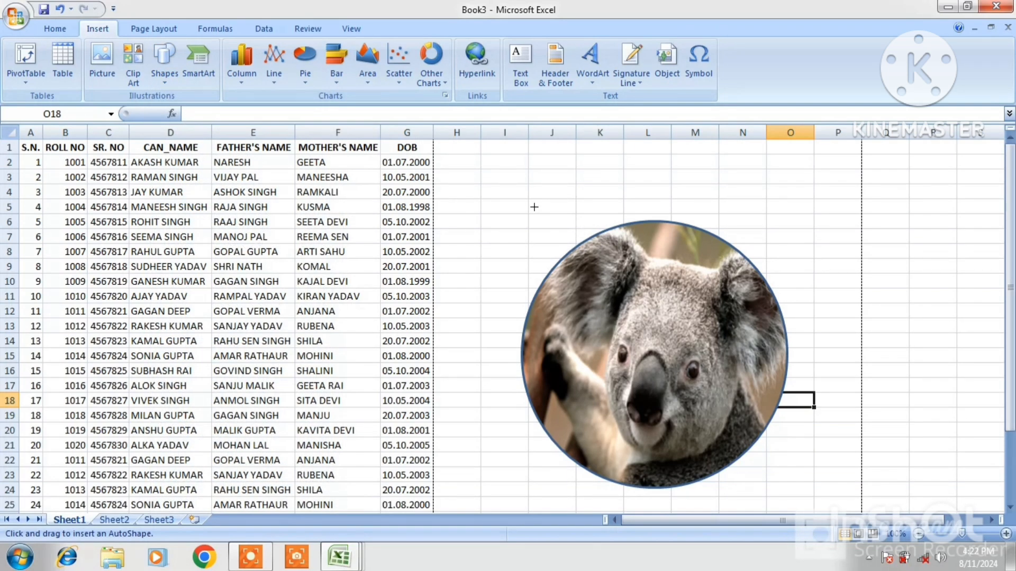
pyautogui.moveTo(534, 206)
pyautogui.mouseDown()
pyautogui.moveTo(641, 396)
pyautogui.moveTo(808, 507)
pyautogui.mouseUp()
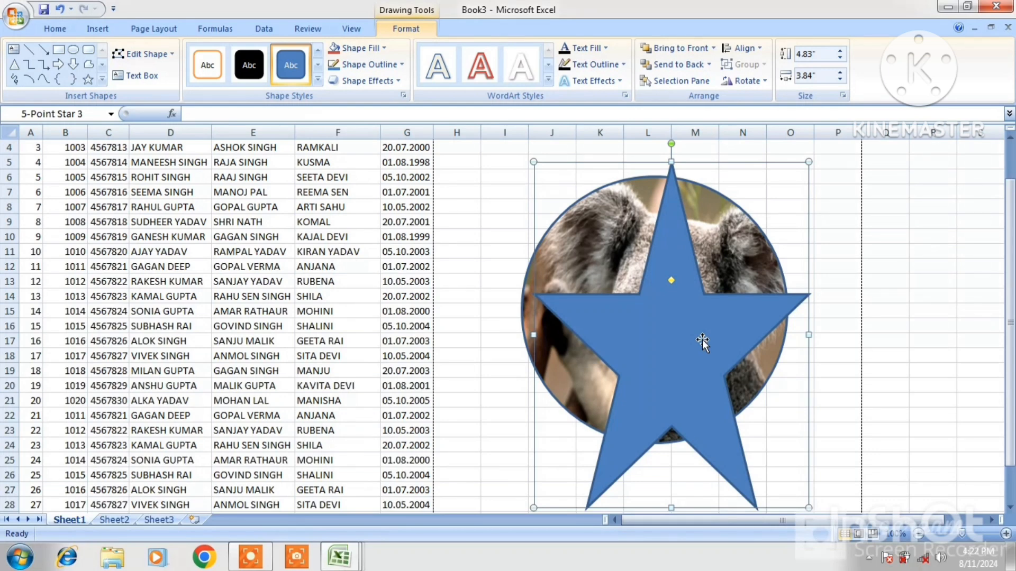
pyautogui.moveTo(702, 339); pyautogui.dragTo(698, 324)
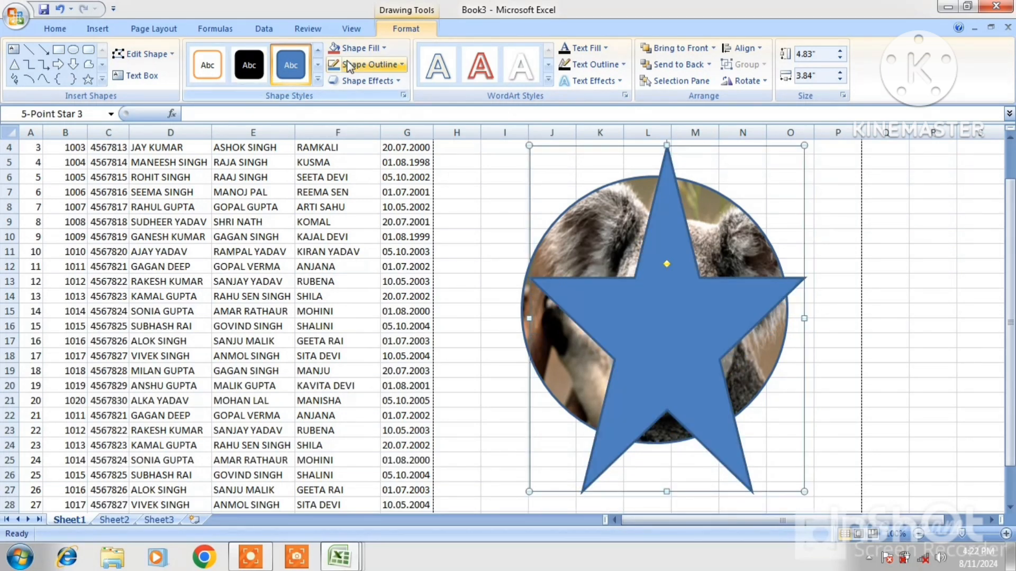
pyautogui.click(381, 48)
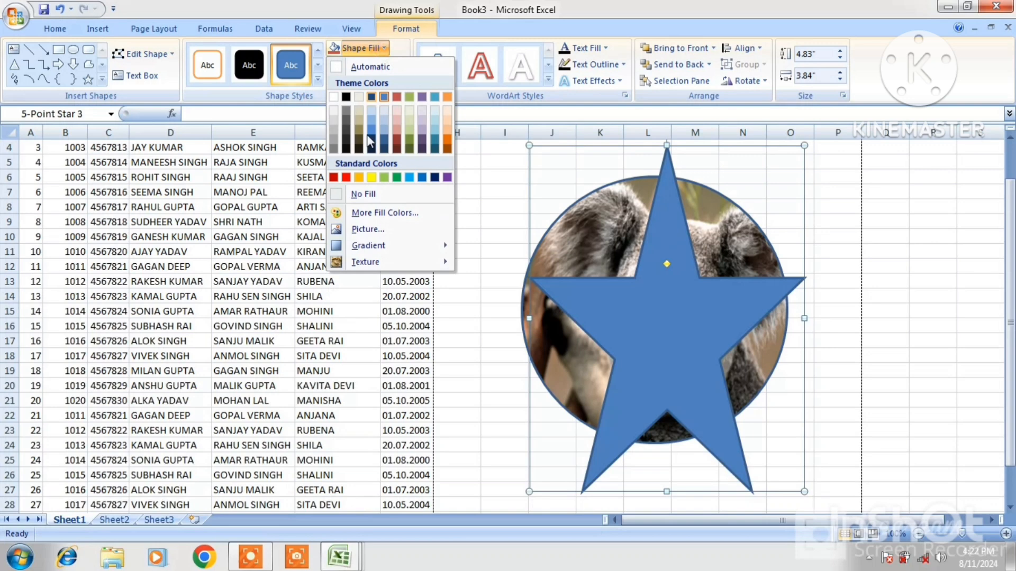
pyautogui.click(346, 176)
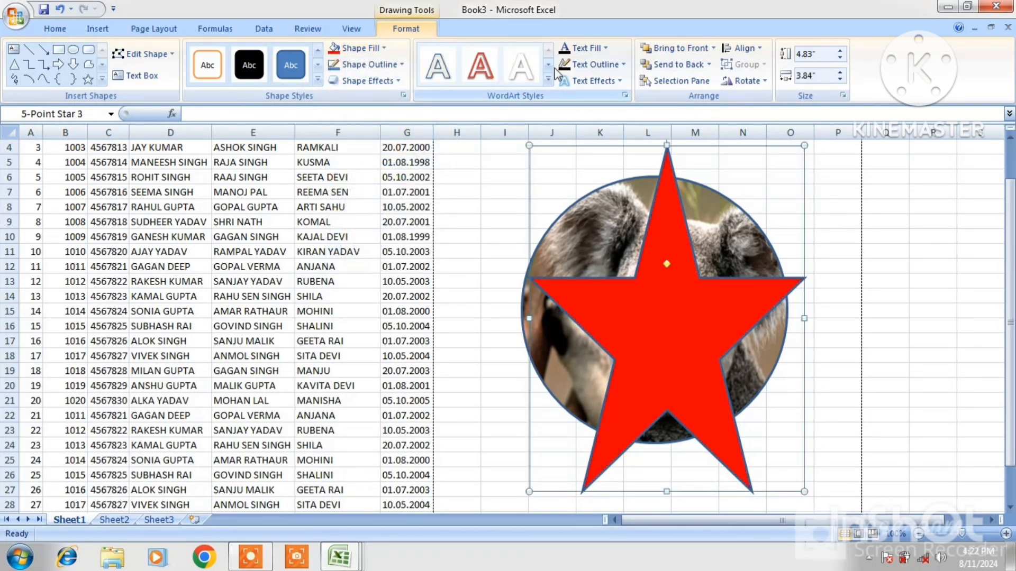
# Apply Bring to Front and Bring Forward to the red star that overlaps the koala-filled oval
pyautogui.click(175, 33)
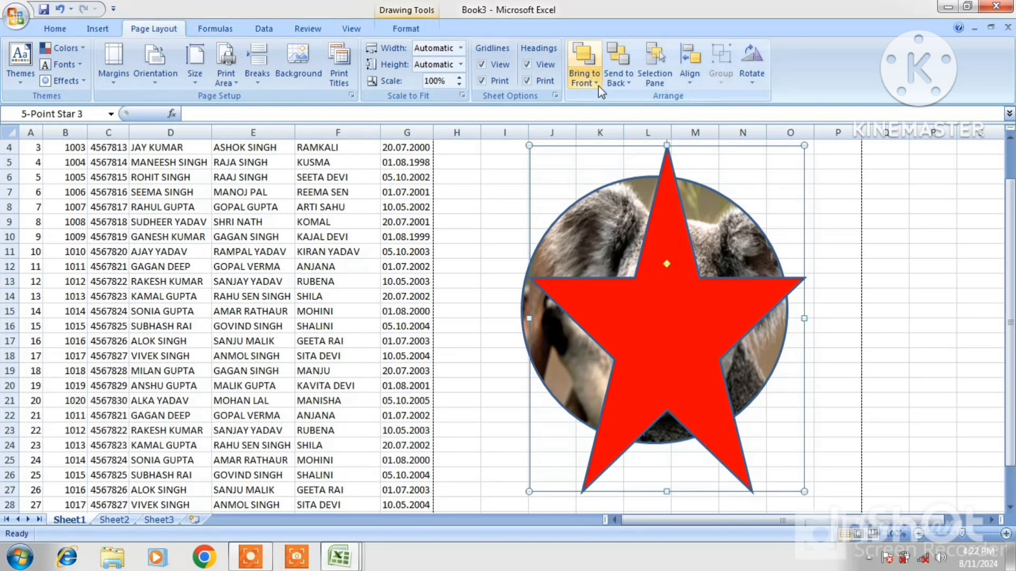
pyautogui.click(612, 80)
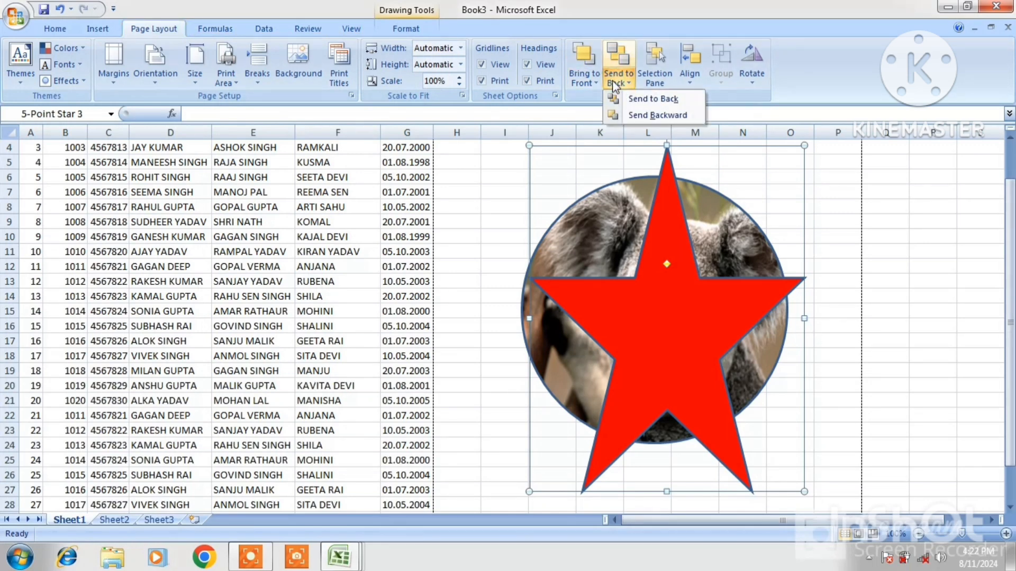
pyautogui.click(585, 80)
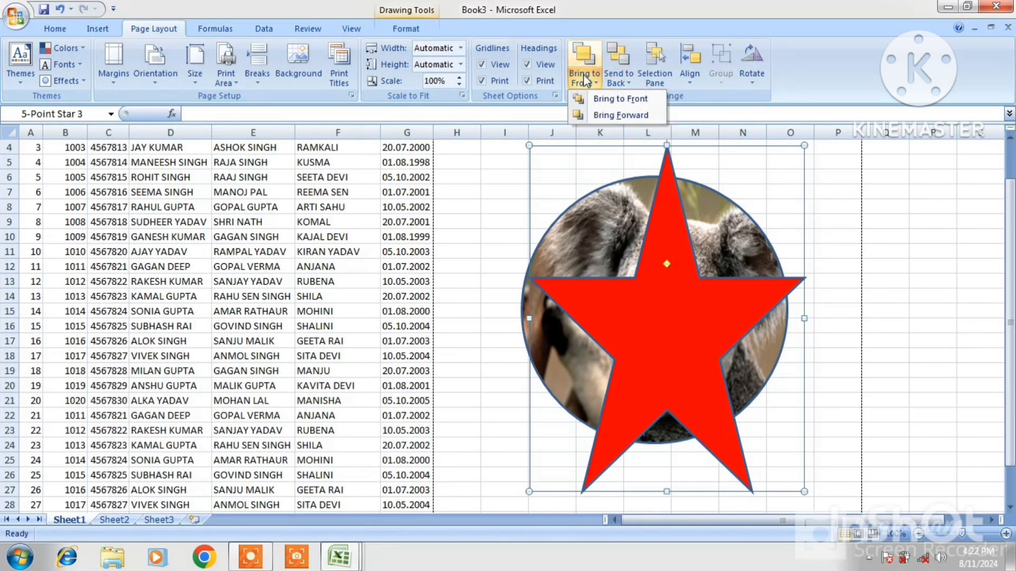
pyautogui.click(606, 99)
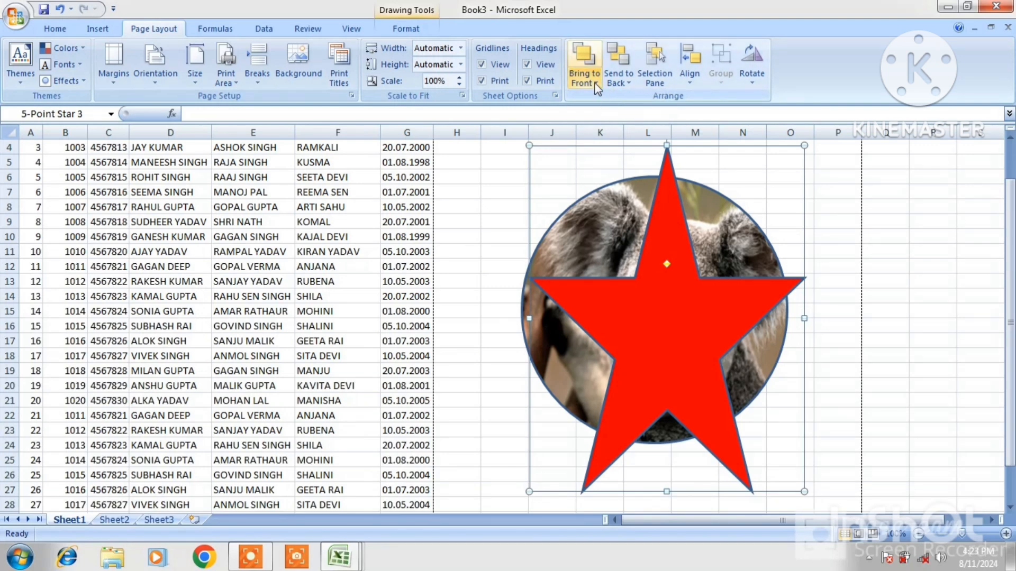
pyautogui.click(585, 80)
pyautogui.click(615, 115)
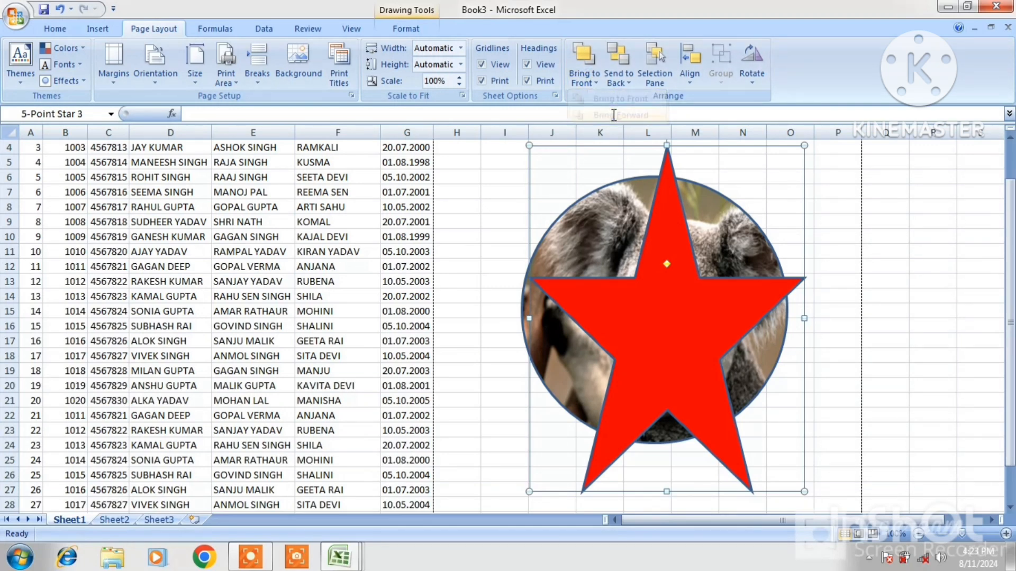
# Send the red star one level backward behind the oval, and bring it forward over the oval again
pyautogui.click(630, 83)
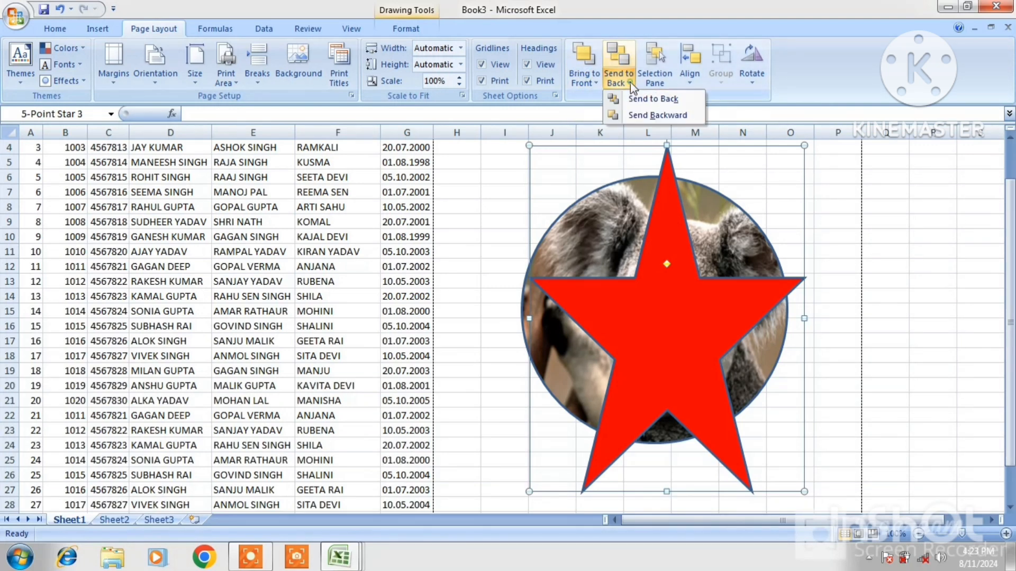
pyautogui.click(645, 115)
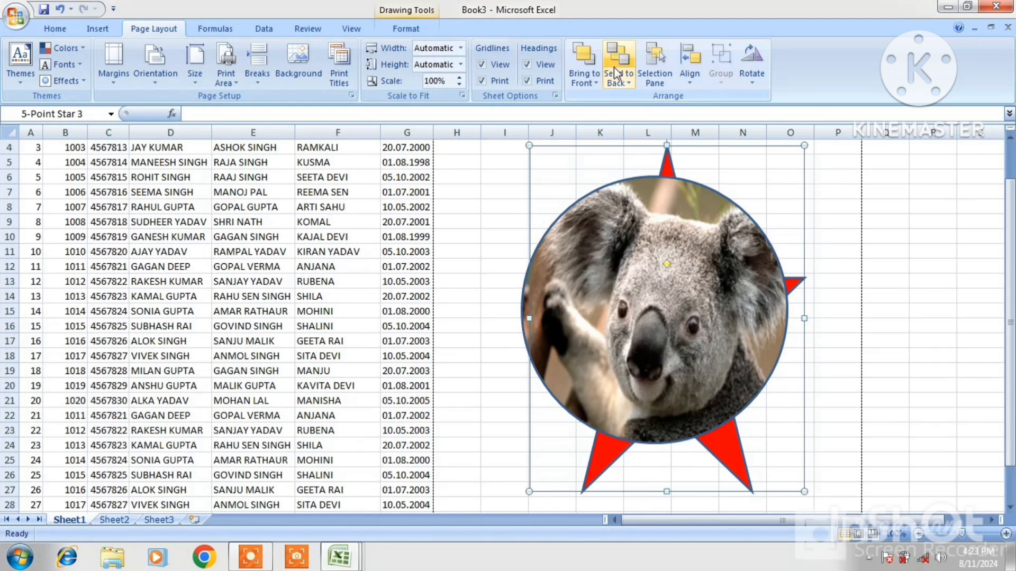
pyautogui.click(585, 72)
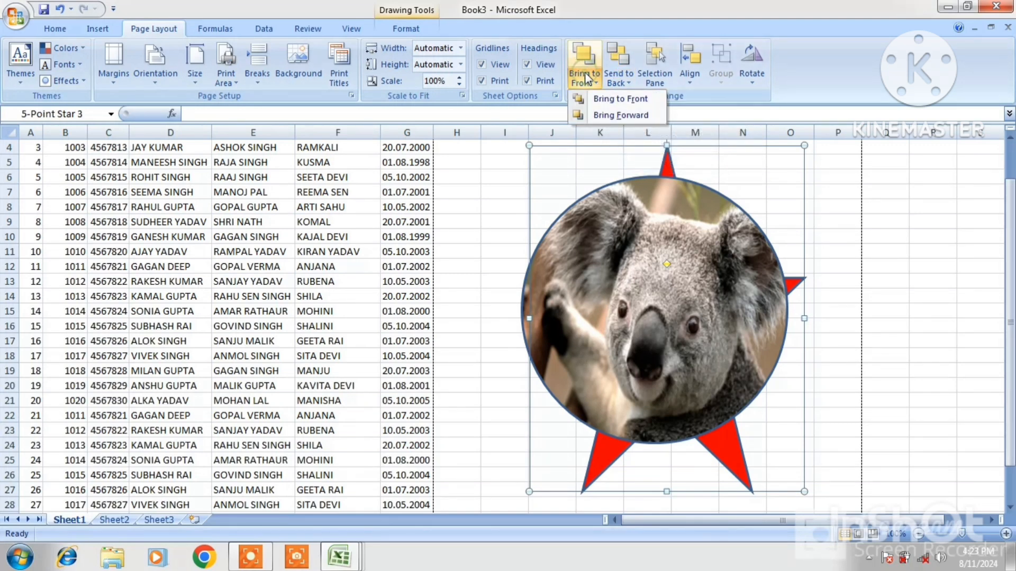
pyautogui.click(598, 114)
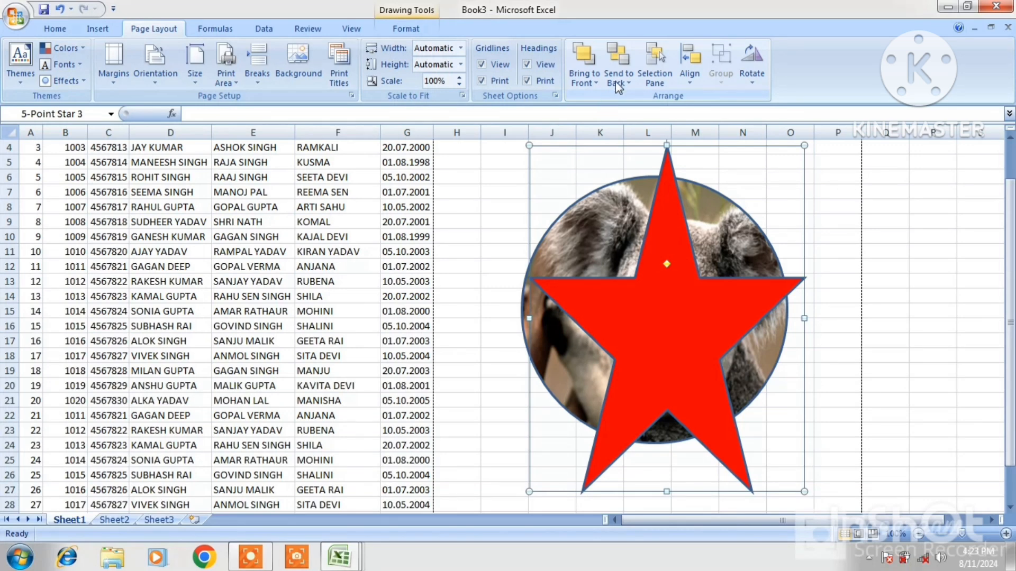
# Send the red star to the back behind the oval, and display the Selection and Visibility list clear of the shapes
pyautogui.click(634, 83)
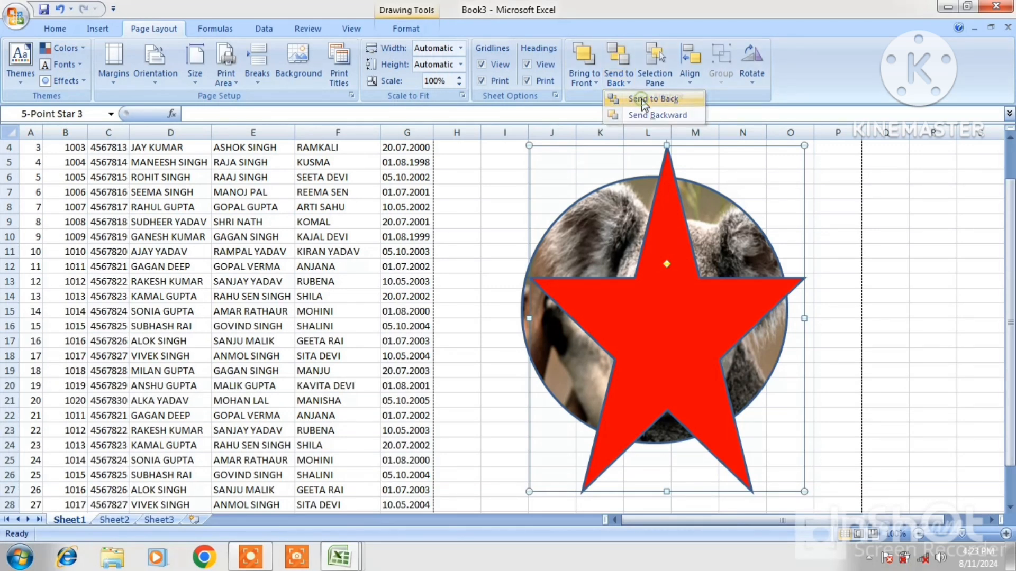
pyautogui.click(641, 99)
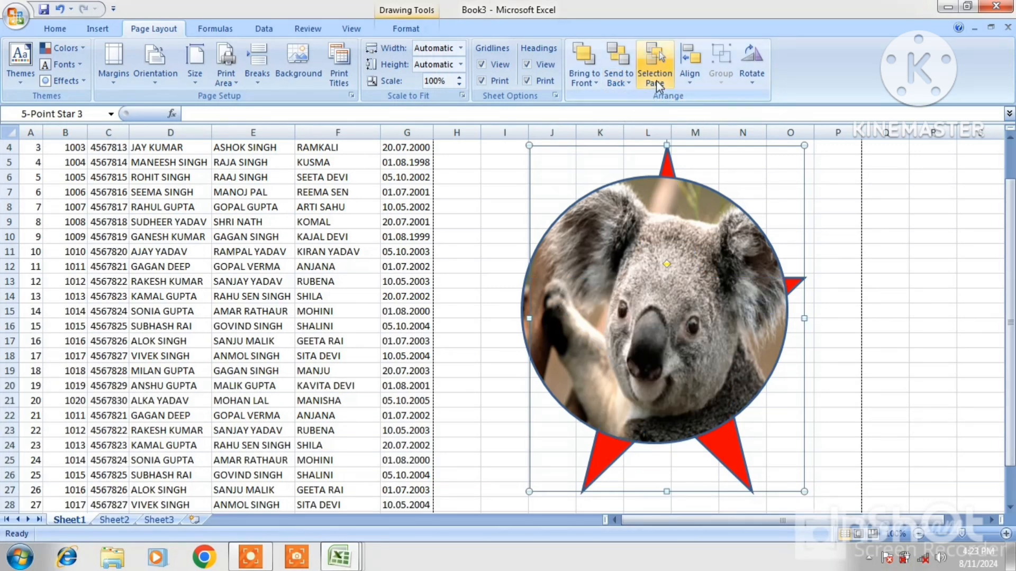
pyautogui.click(658, 87)
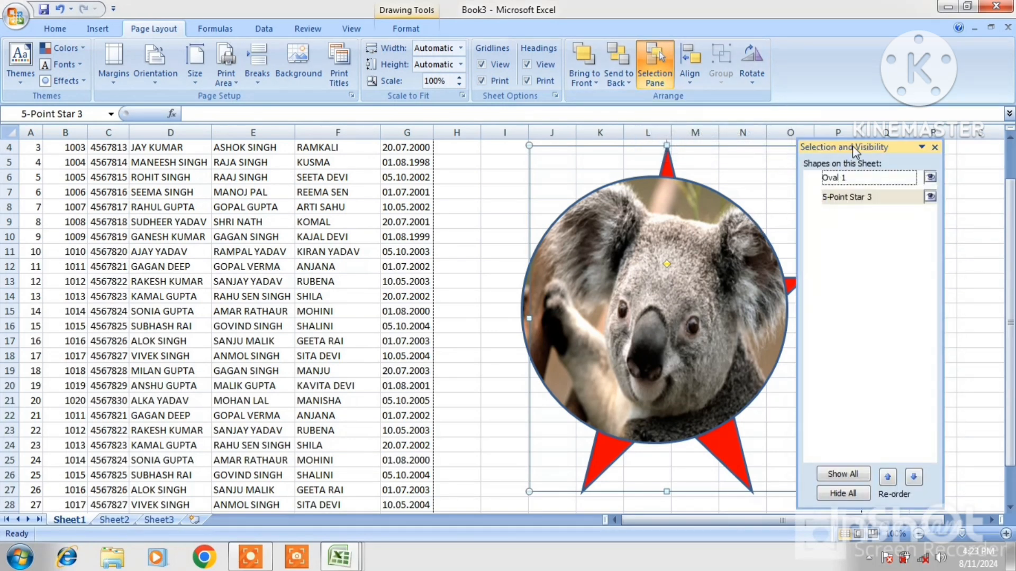
pyautogui.moveTo(852, 145); pyautogui.dragTo(910, 149)
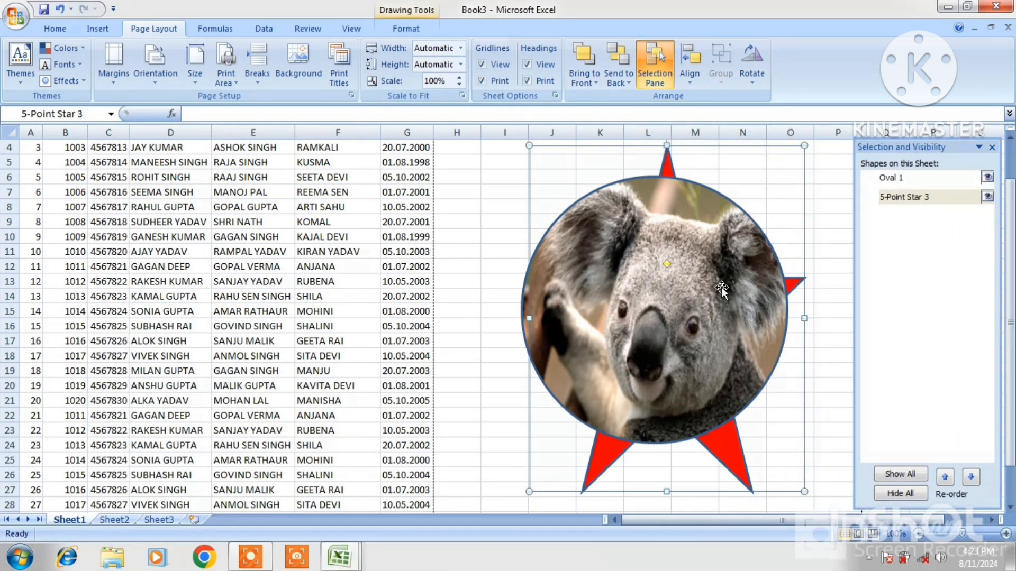
# Select the oval and the 5-point star in turn from the sheet's shape list, and shrink each from its upper-right corner
pyautogui.click(892, 178)
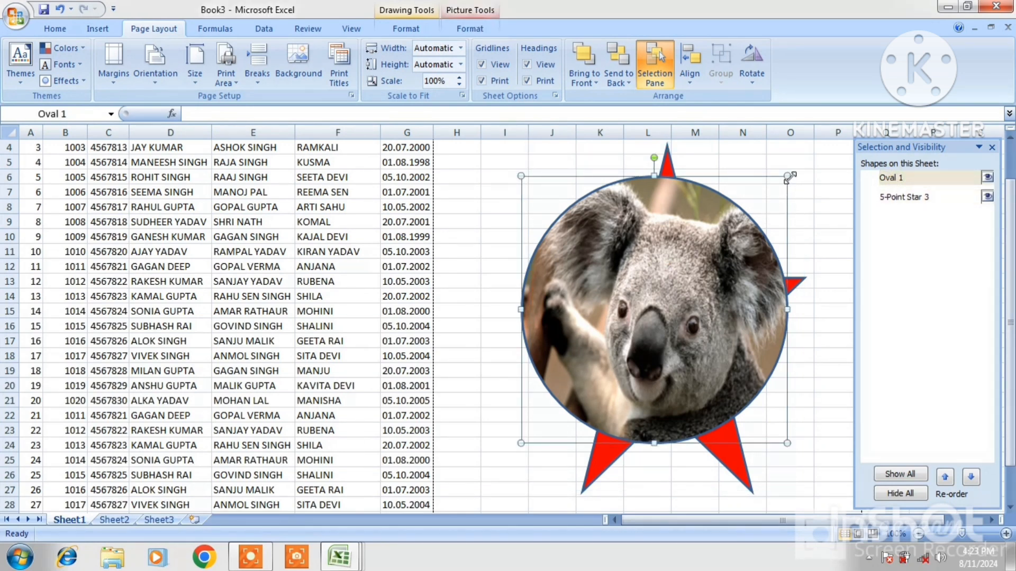
pyautogui.moveTo(787, 178); pyautogui.dragTo(705, 300)
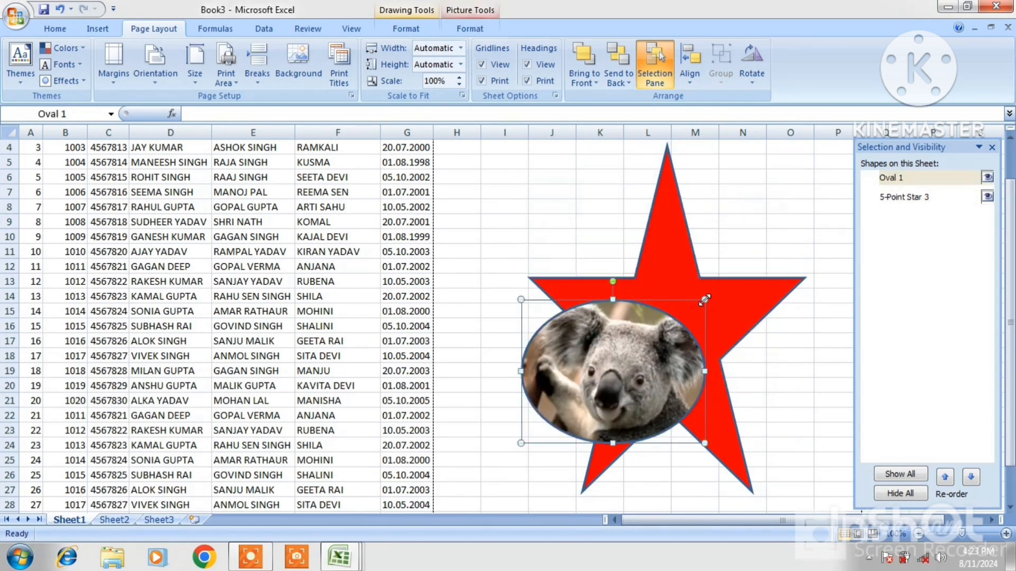
pyautogui.click(902, 199)
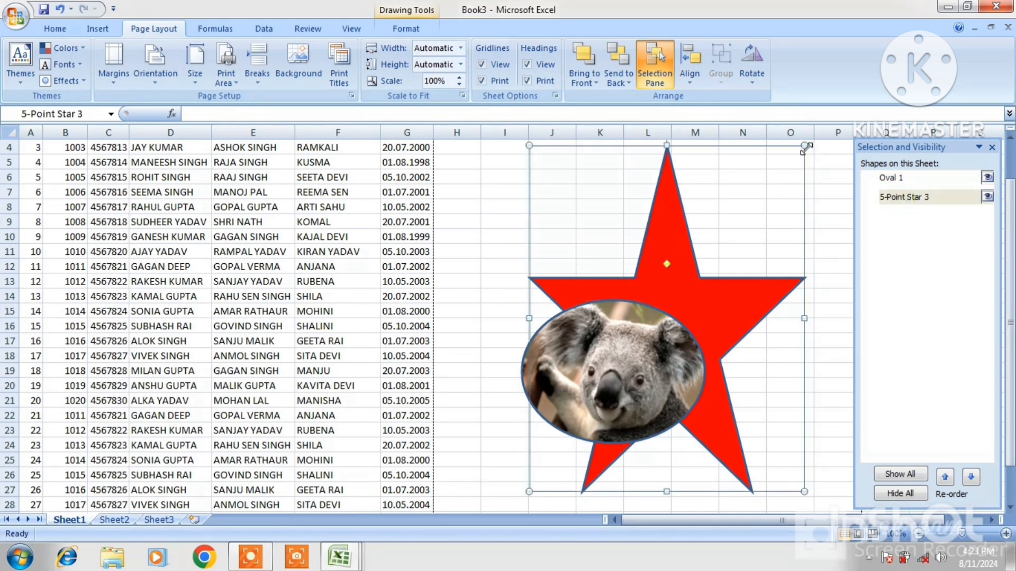
pyautogui.moveTo(804, 146); pyautogui.dragTo(765, 237)
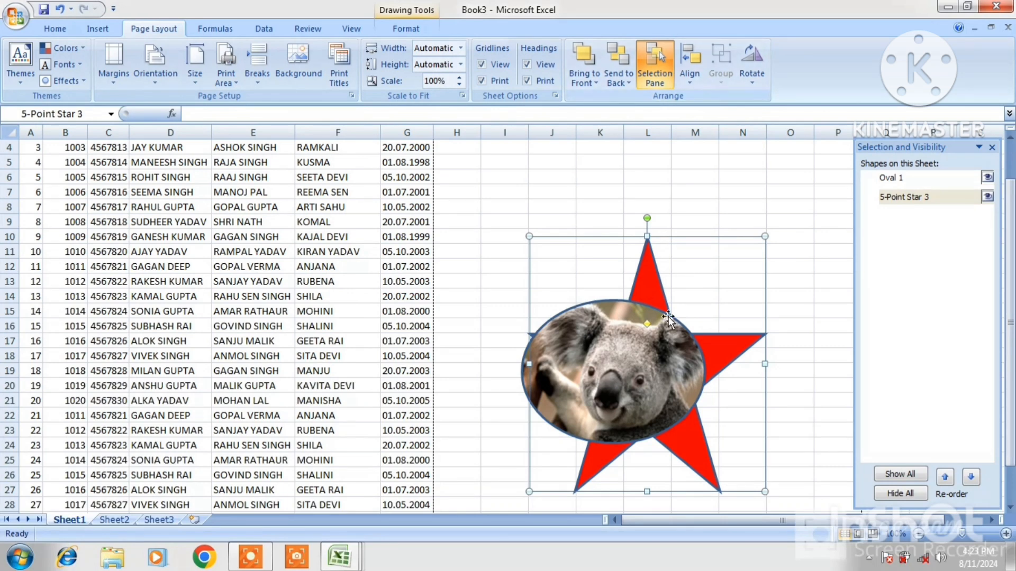
# Display the alignment options for the koala-filled oval
pyautogui.click(661, 331)
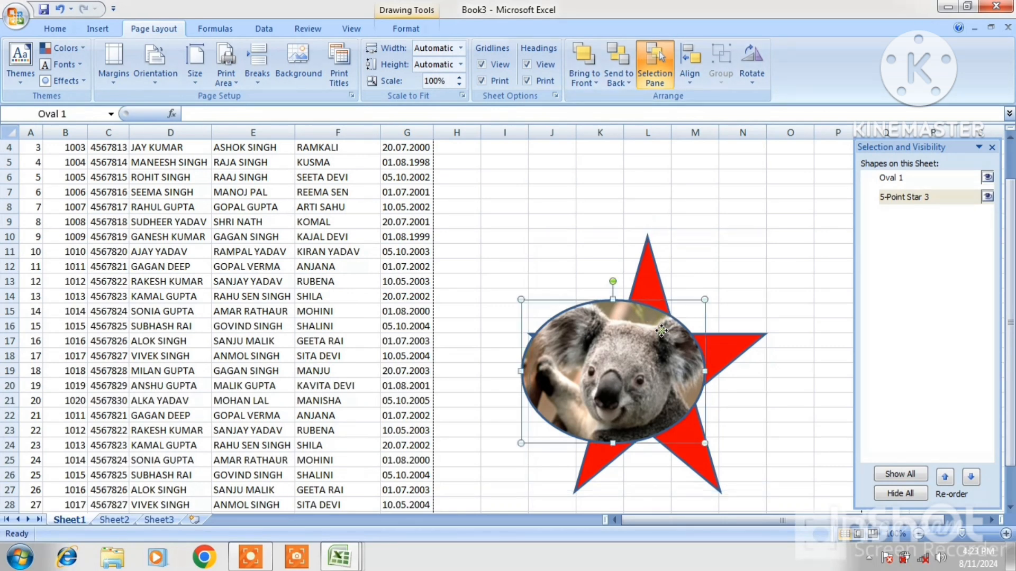
pyautogui.click(692, 82)
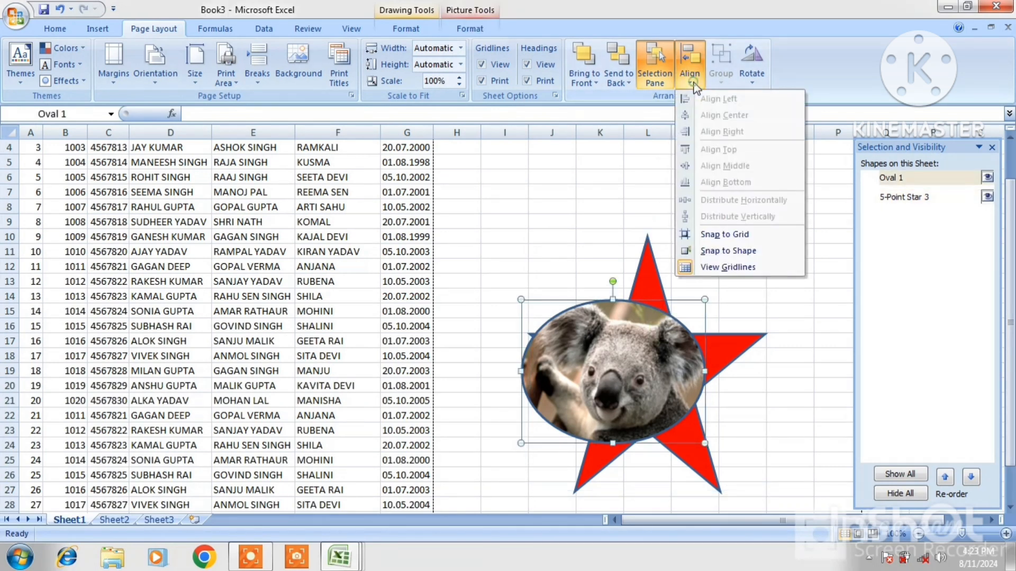
pyautogui.click(722, 247)
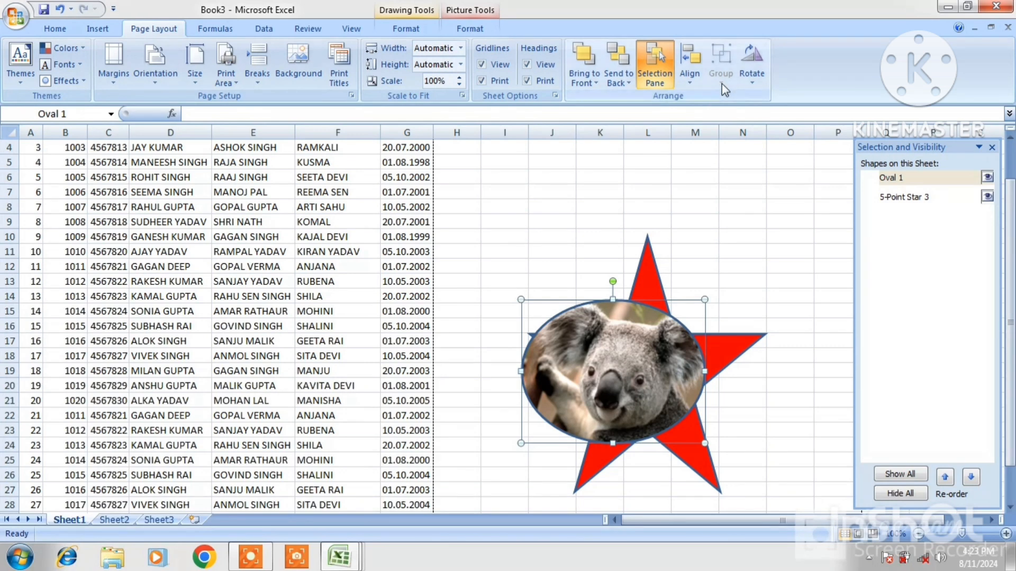
# Move the red star up and to the right of the oval, and group the two shapes
pyautogui.click(659, 279)
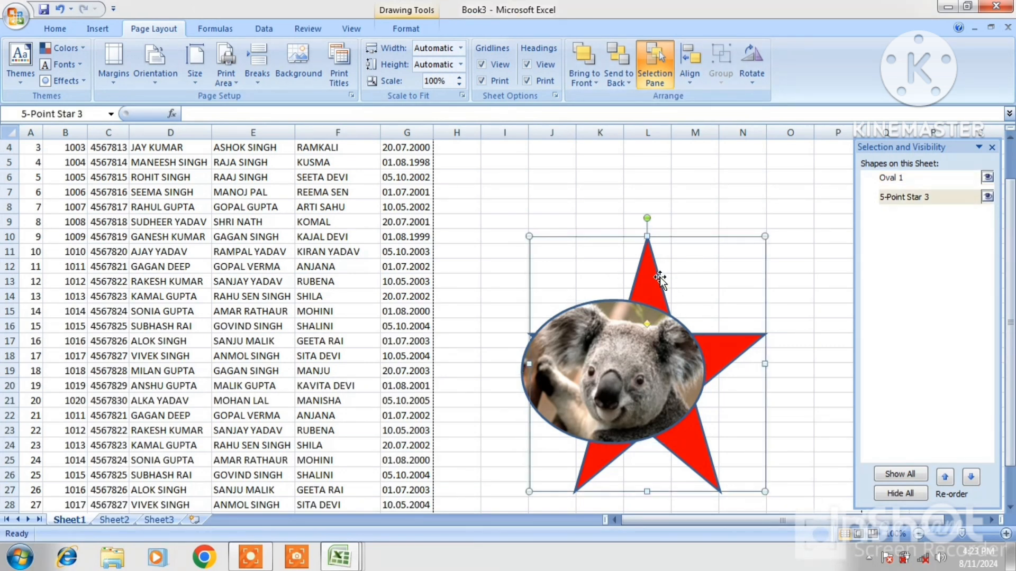
pyautogui.moveTo(659, 277); pyautogui.dragTo(714, 206)
pyautogui.moveTo(722, 203); pyautogui.dragTo(722, 204)
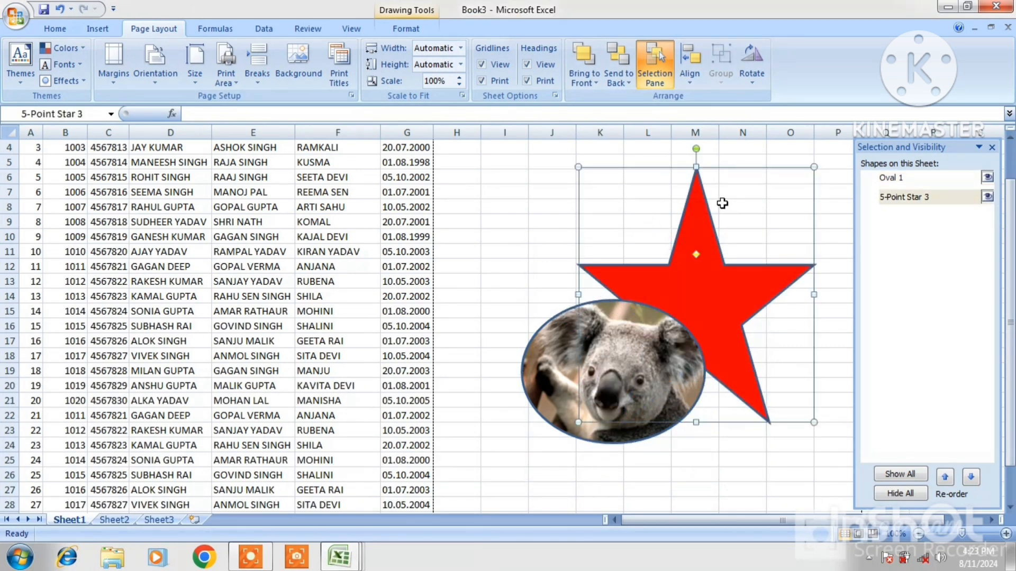
pyautogui.keyDown('shift'); pyautogui.click(617, 358); pyautogui.keyUp('shift')
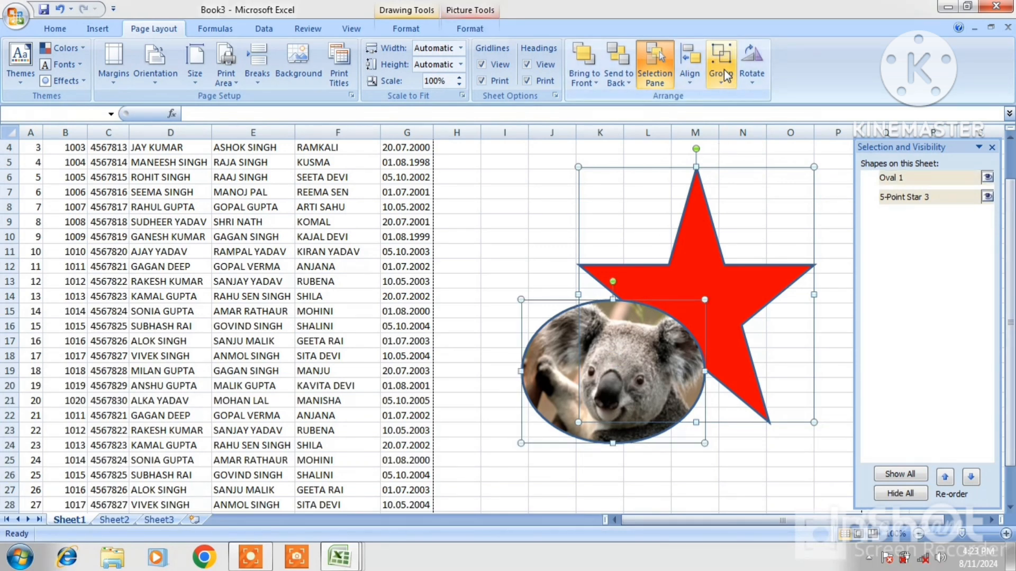
pyautogui.click(723, 69)
pyautogui.click(739, 100)
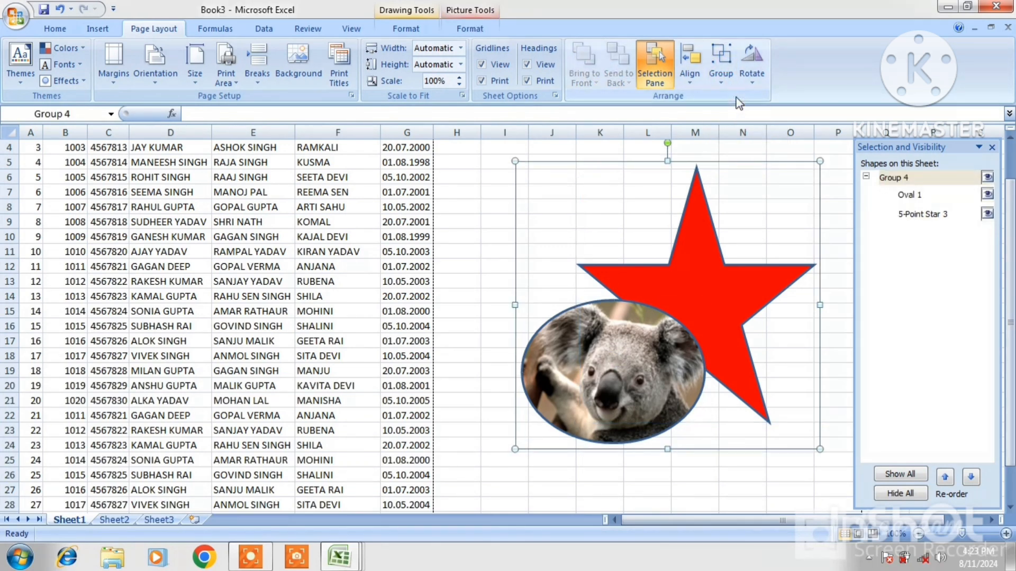
# Move the grouped star and oval together slightly up and to the left
pyautogui.click(744, 201)
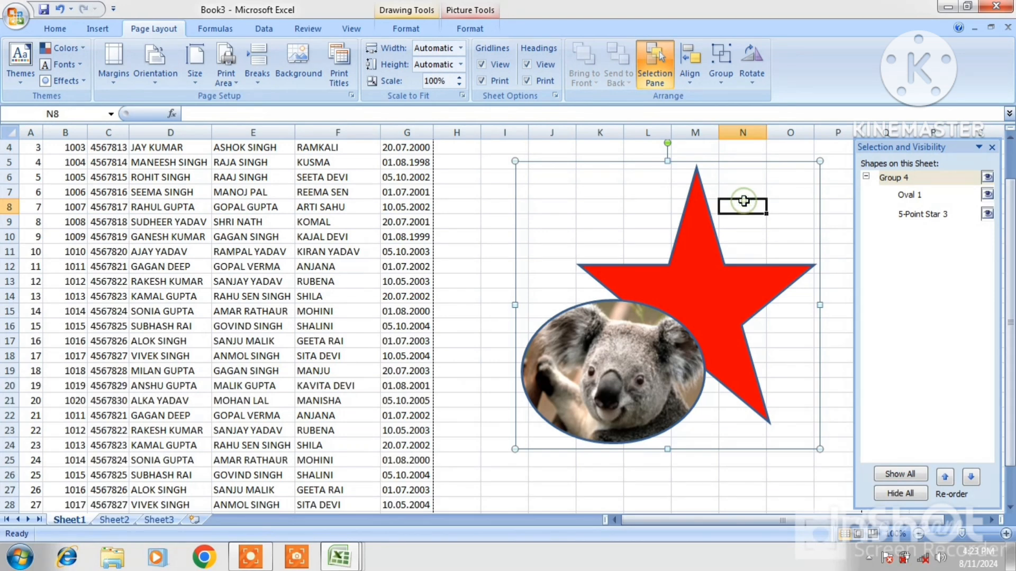
pyautogui.click(702, 241)
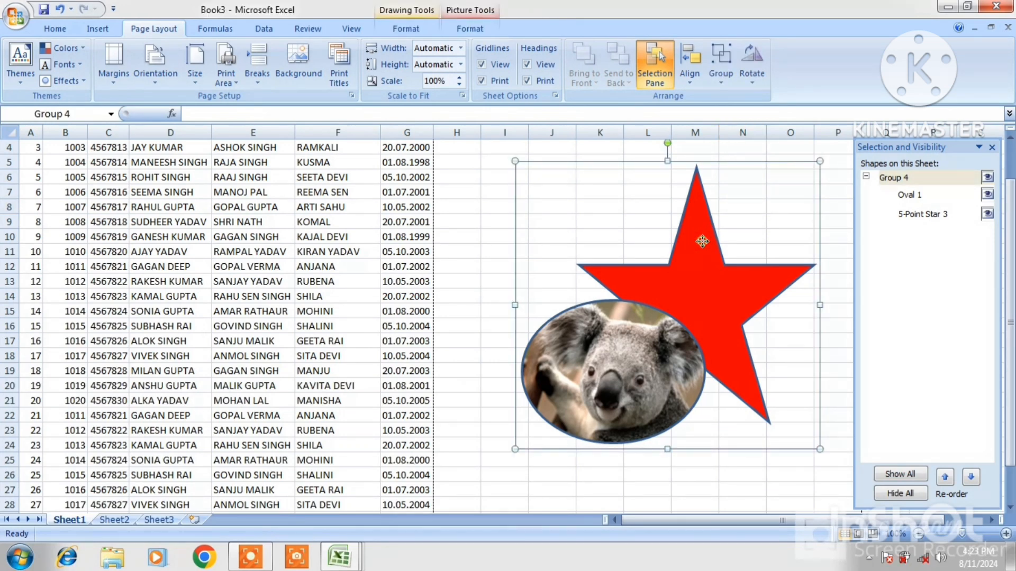
pyautogui.moveTo(702, 241); pyautogui.dragTo(674, 230)
# Ungroup the star and oval, and move the star alone up and to the right
pyautogui.click(725, 83)
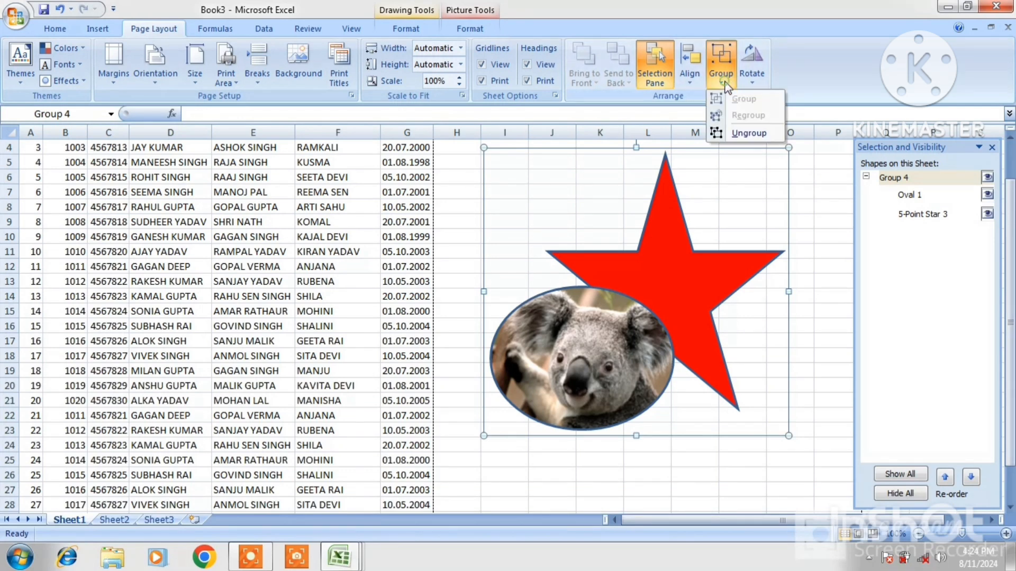
pyautogui.click(748, 133)
pyautogui.click(789, 207)
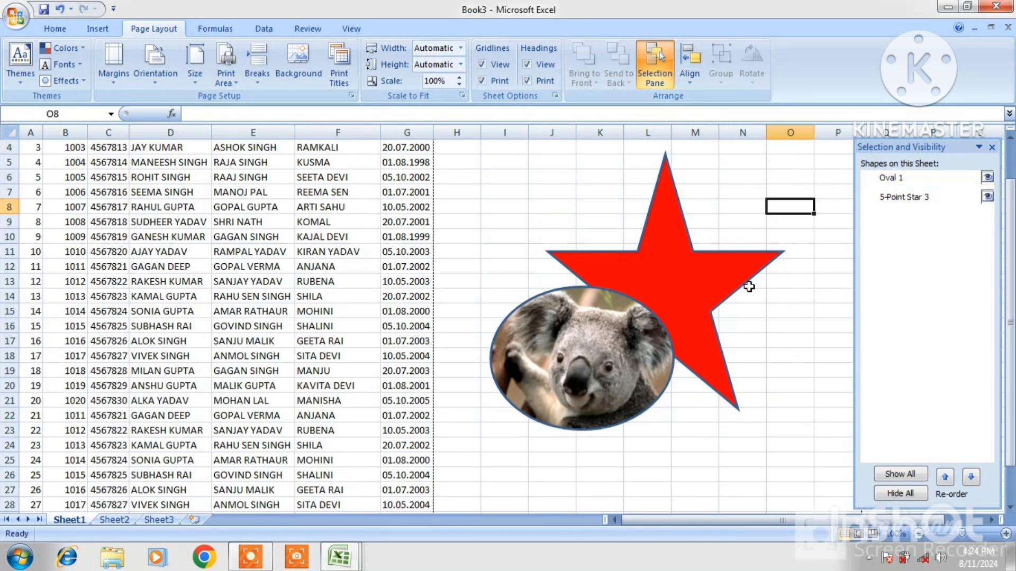
pyautogui.click(731, 276)
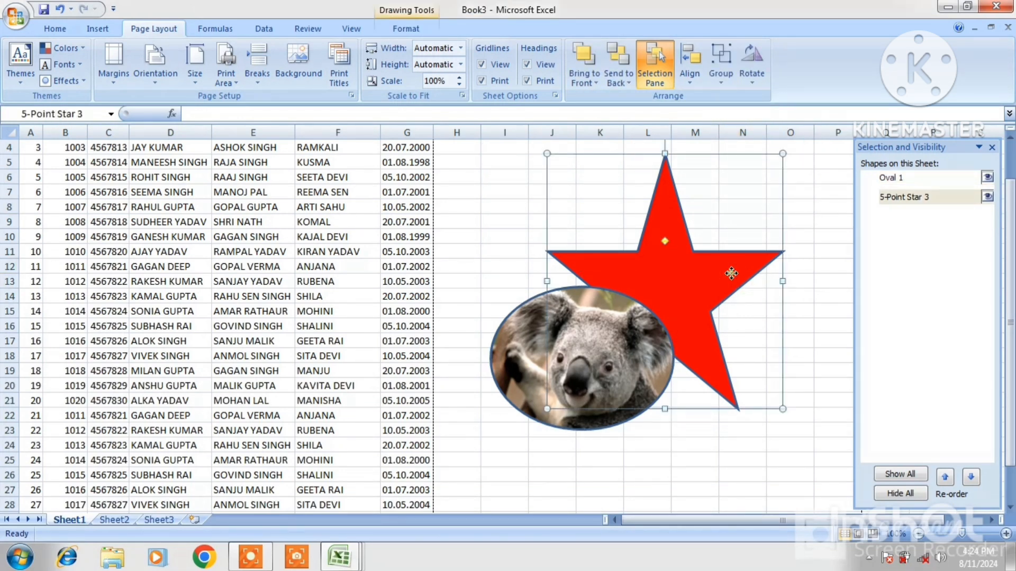
pyautogui.moveTo(732, 273); pyautogui.dragTo(765, 241)
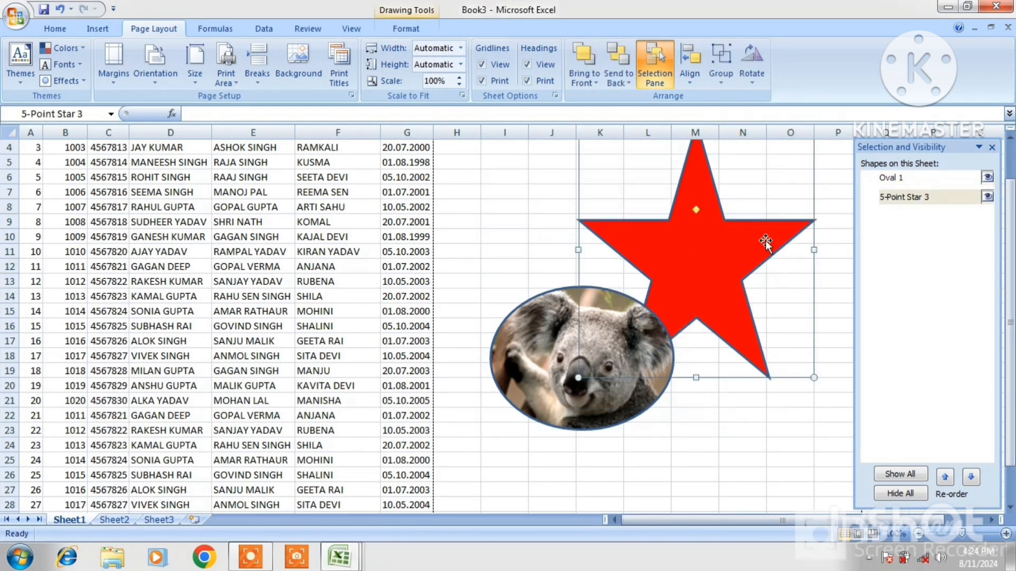
# Rotate the koala-filled oval left by 90°
pyautogui.click(637, 343)
pyautogui.click(752, 77)
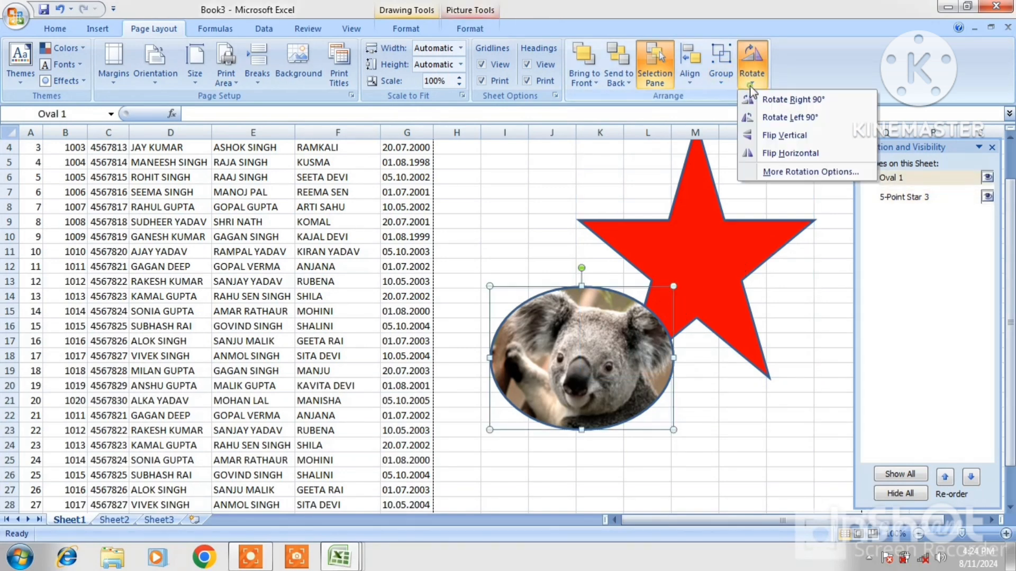
pyautogui.click(768, 115)
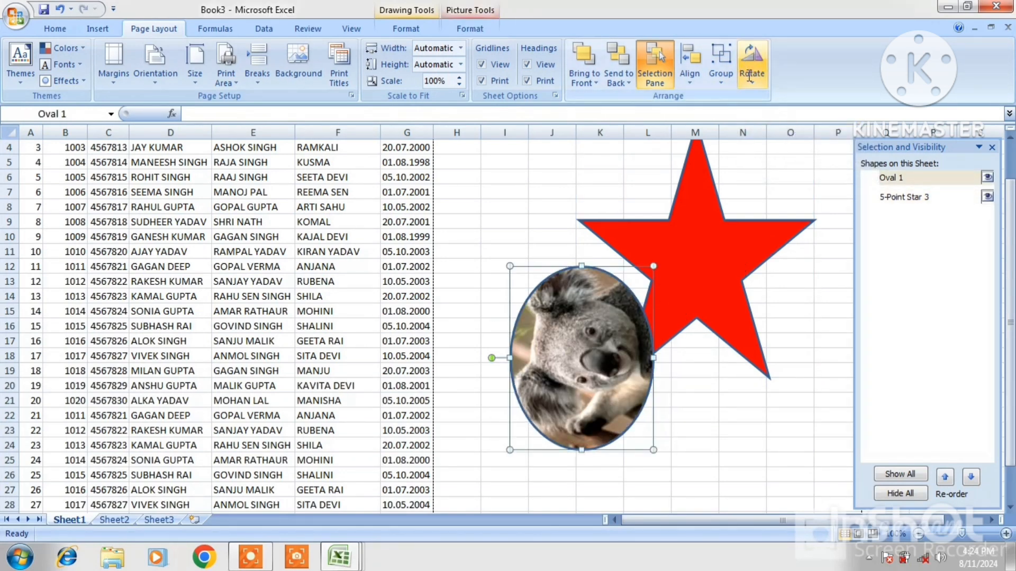
# Flip the rotated oval vertically twice, and flip it horizontally
pyautogui.click(752, 66)
pyautogui.click(780, 136)
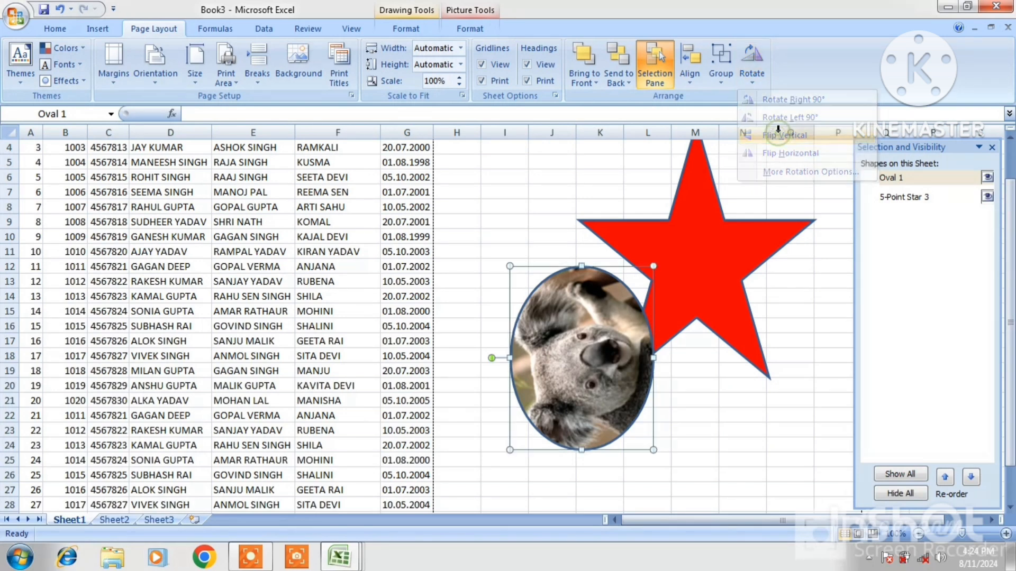
pyautogui.click(752, 68)
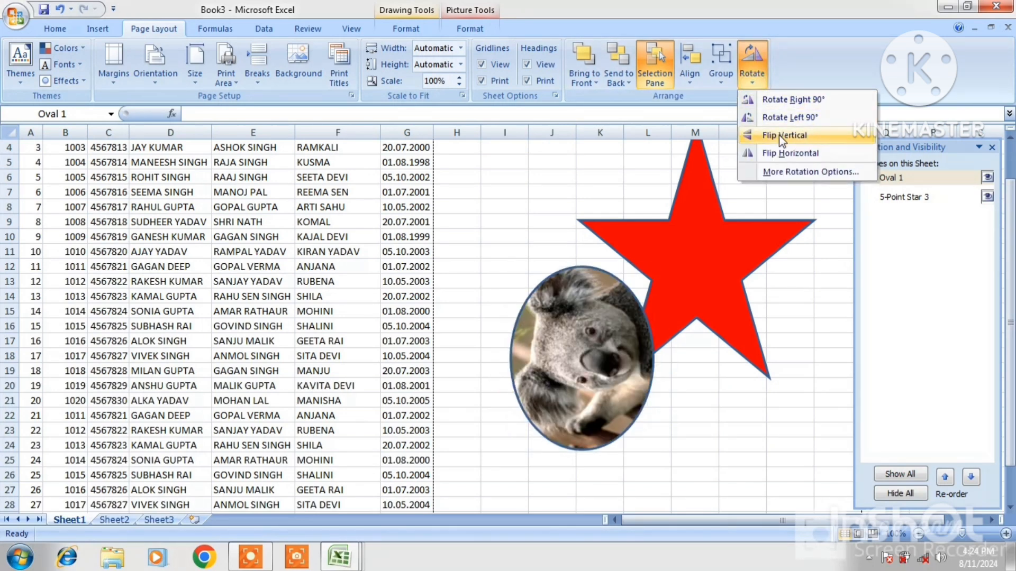
pyautogui.click(778, 135)
pyautogui.click(752, 77)
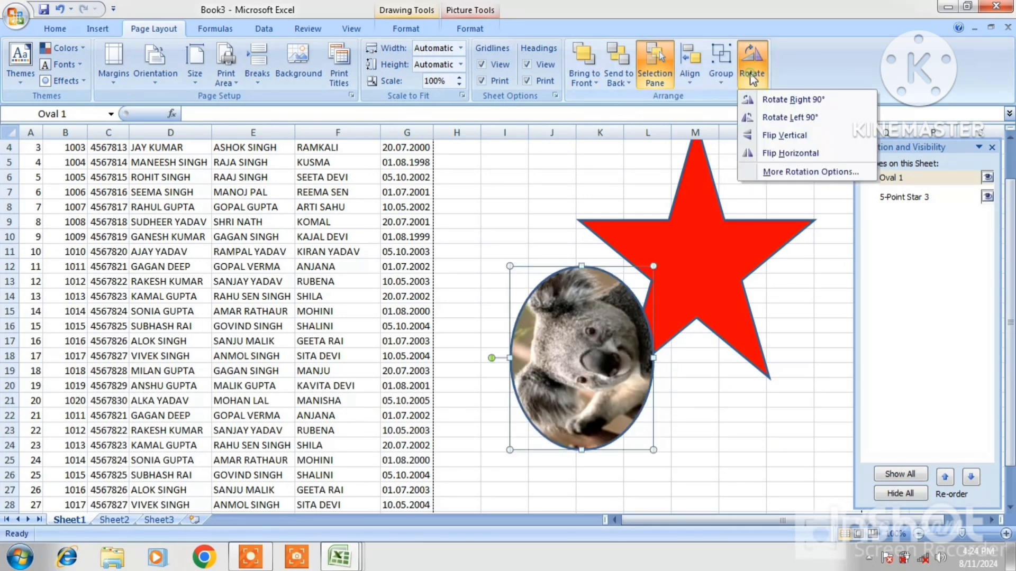
pyautogui.click(792, 153)
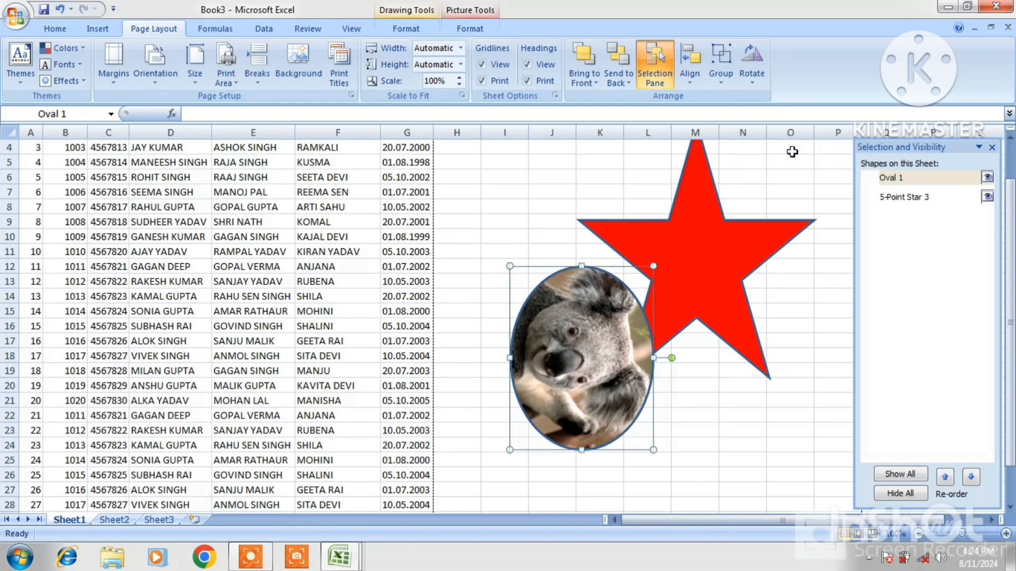
# Cut the oval and the red star from the sheet, and close the Selection and Visibility list
pyautogui.rightClick(565, 308)
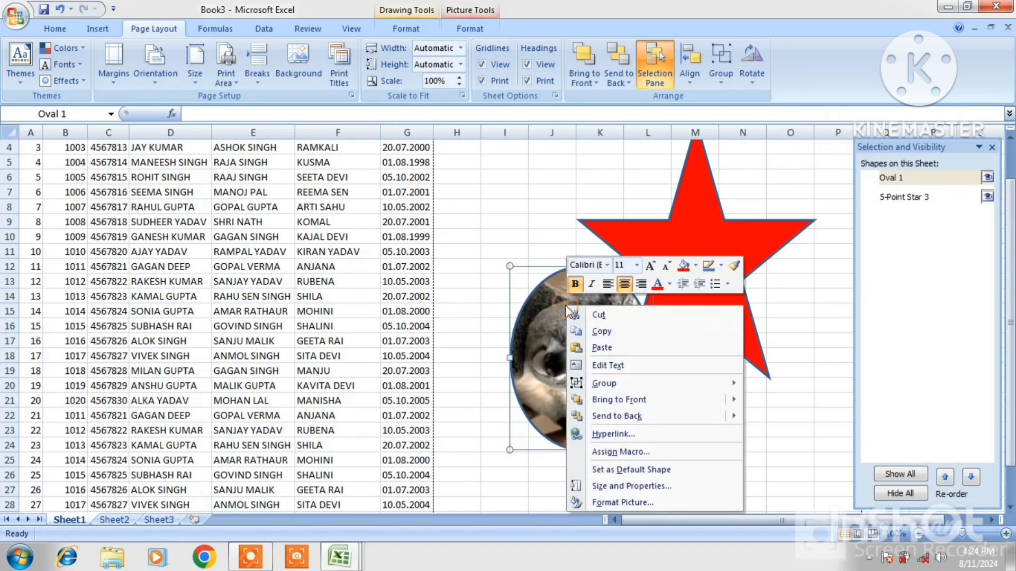
pyautogui.click(620, 319)
pyautogui.click(690, 242)
pyautogui.rightClick(688, 241)
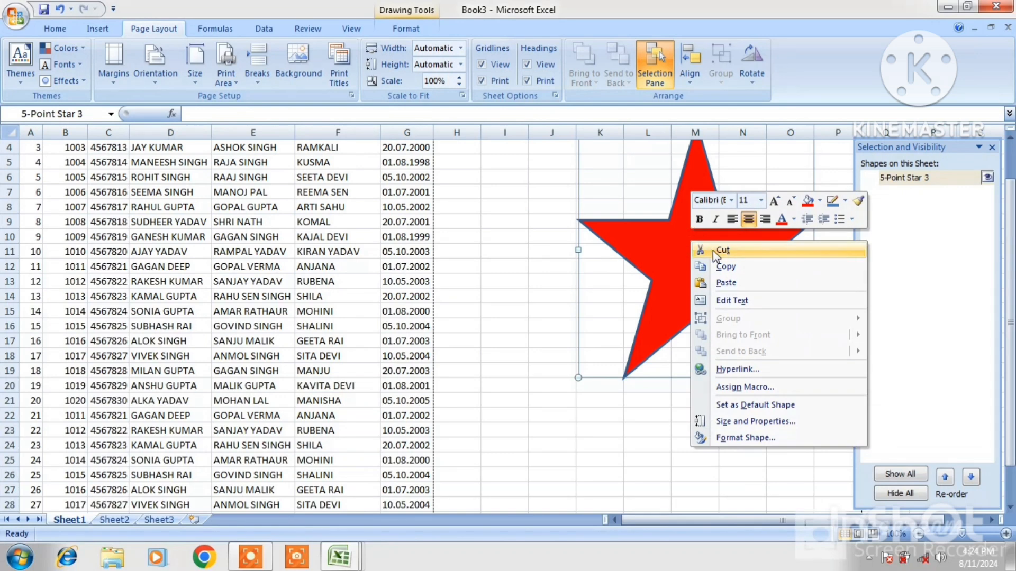
pyautogui.click(713, 250)
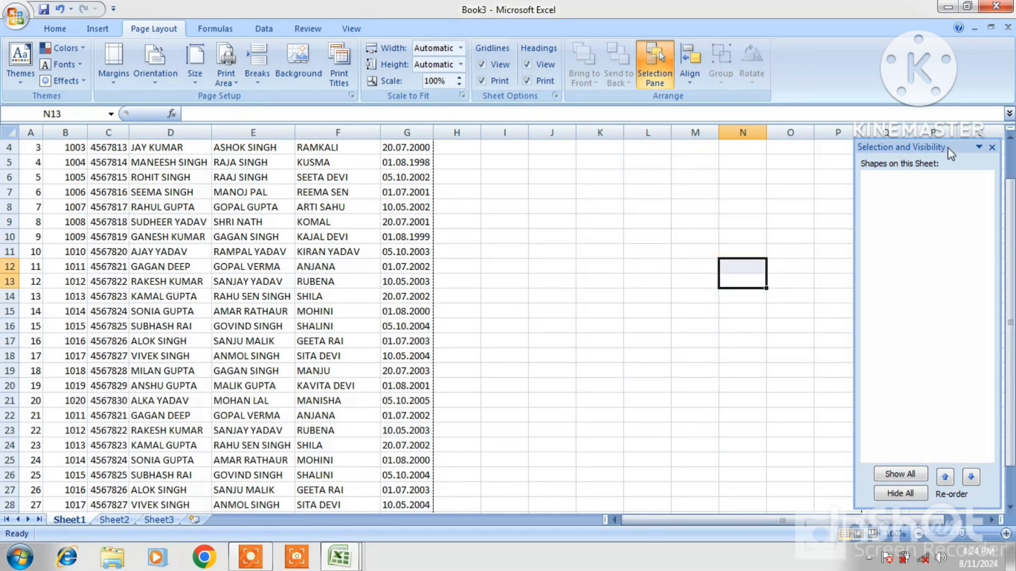
pyautogui.click(979, 148)
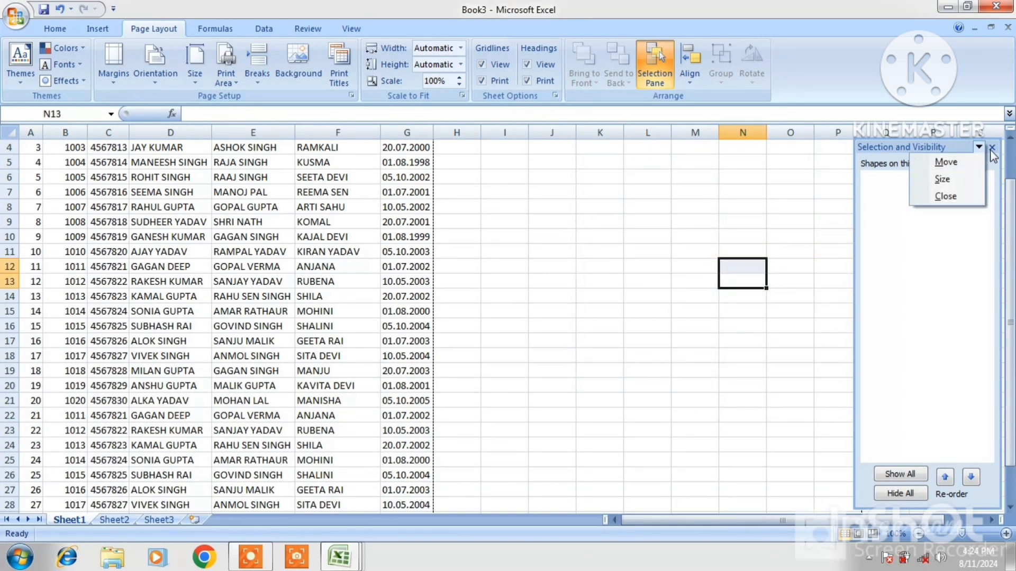
pyautogui.click(989, 149)
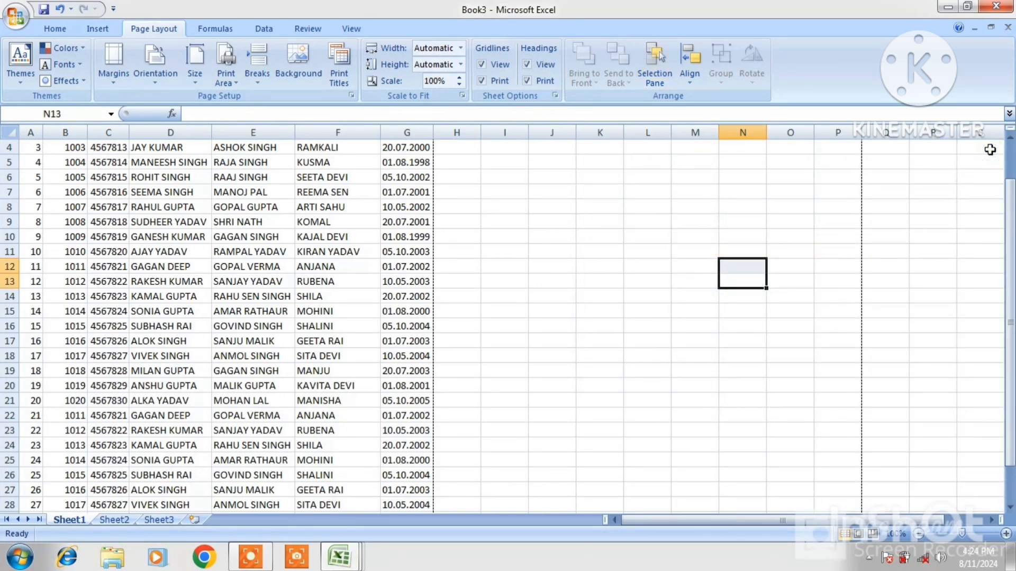
# Insert the Koala picture from the Sample Pictures folder
pyautogui.click(91, 30)
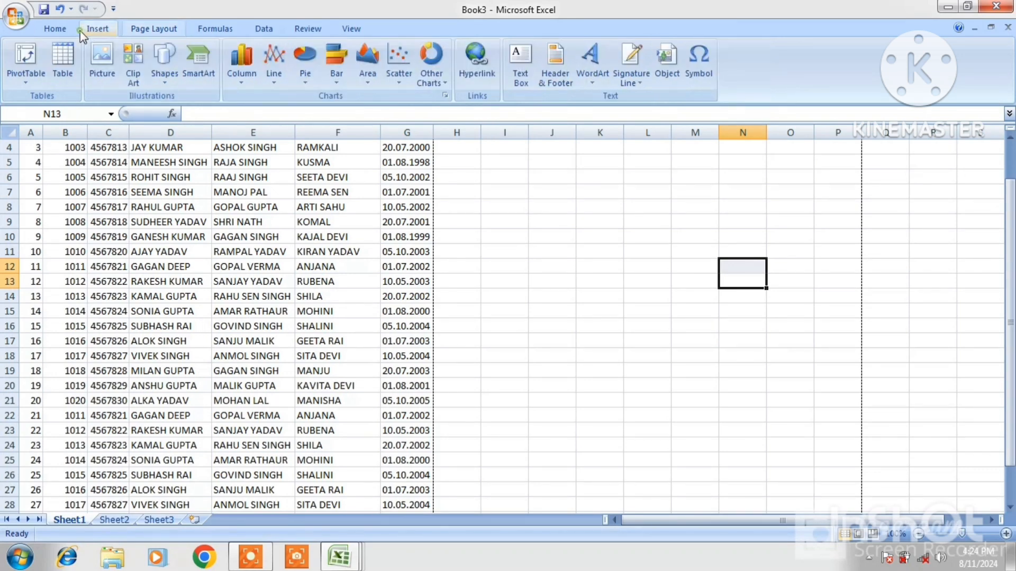
pyautogui.click(102, 63)
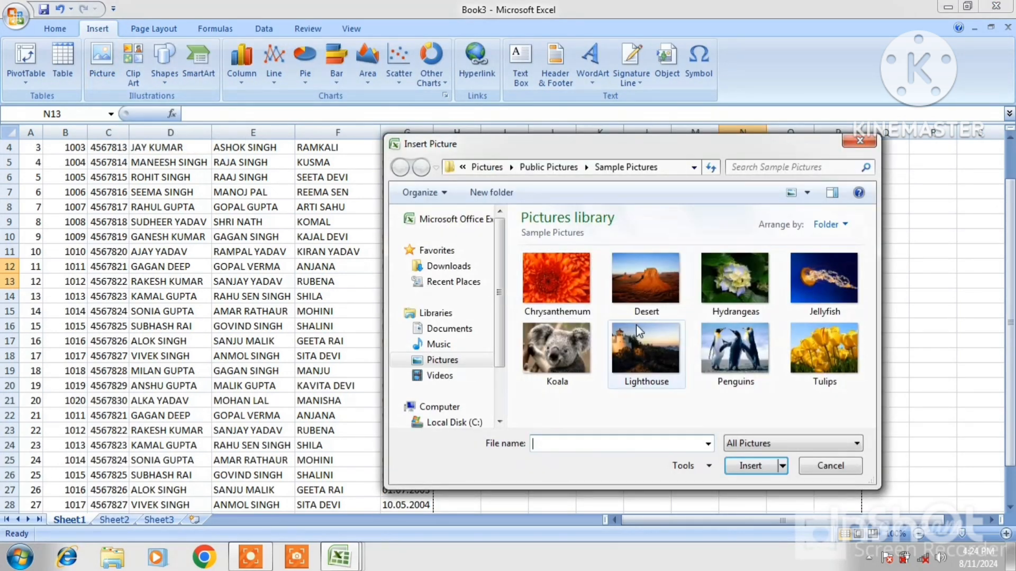
pyautogui.click(560, 349)
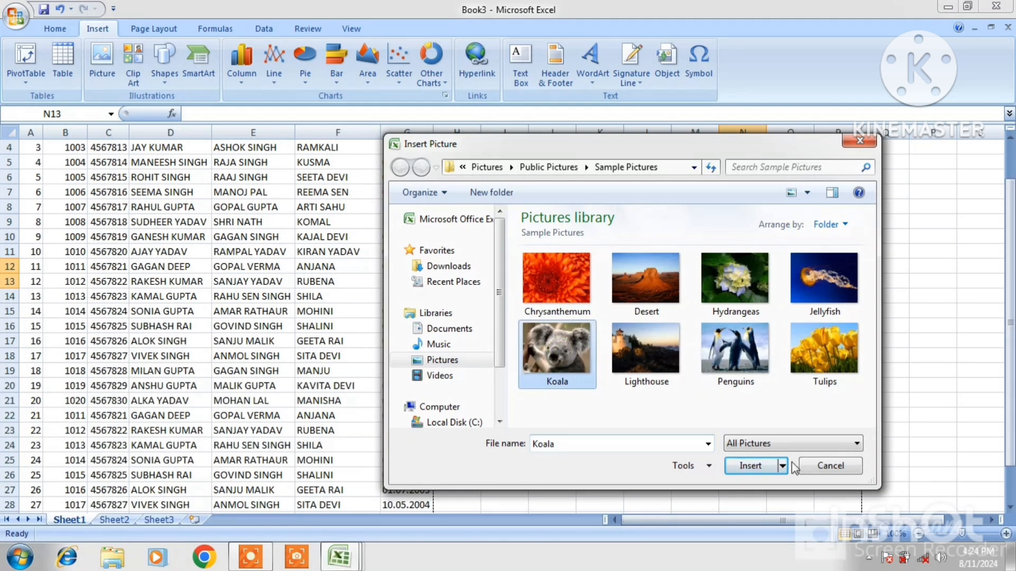
pyautogui.click(750, 465)
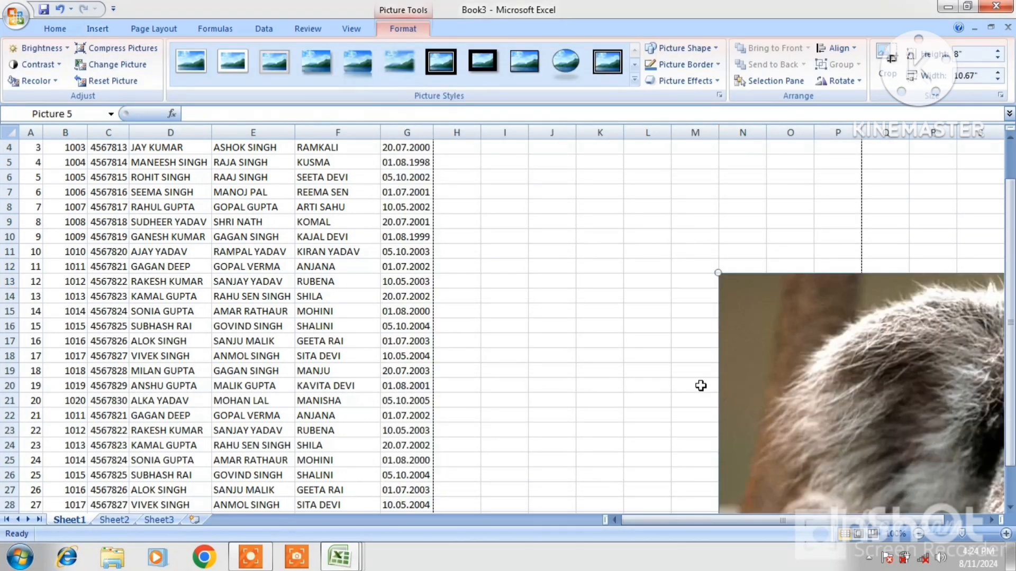
# Move the koala picture into the empty area beside the data table, and shrink it to about 2.08" high by 2.78" wide
pyautogui.moveTo(811, 344); pyautogui.dragTo(572, 240)
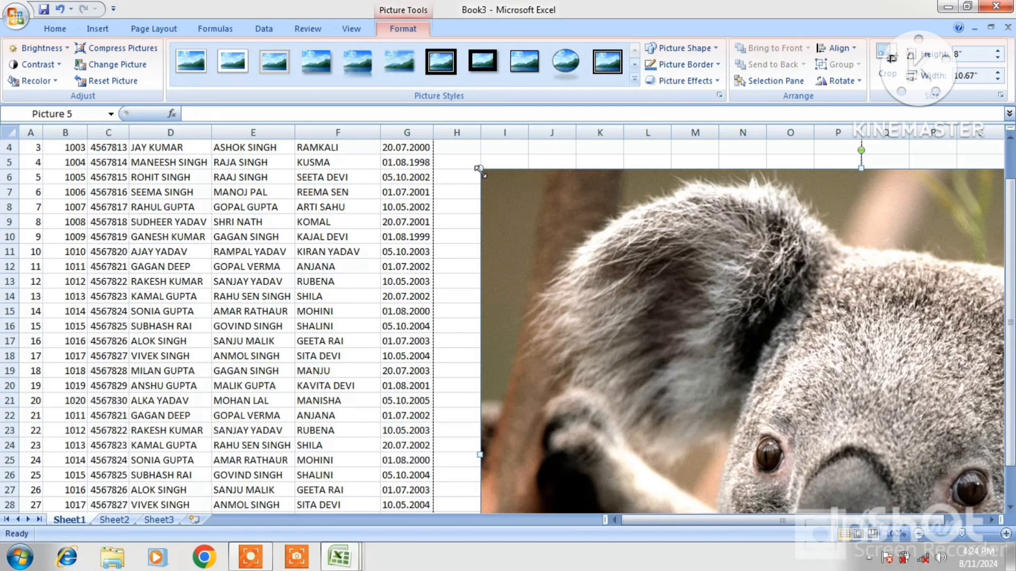
pyautogui.moveTo(480, 170); pyautogui.dragTo(758, 377)
pyautogui.moveTo(841, 420); pyautogui.dragTo(614, 246)
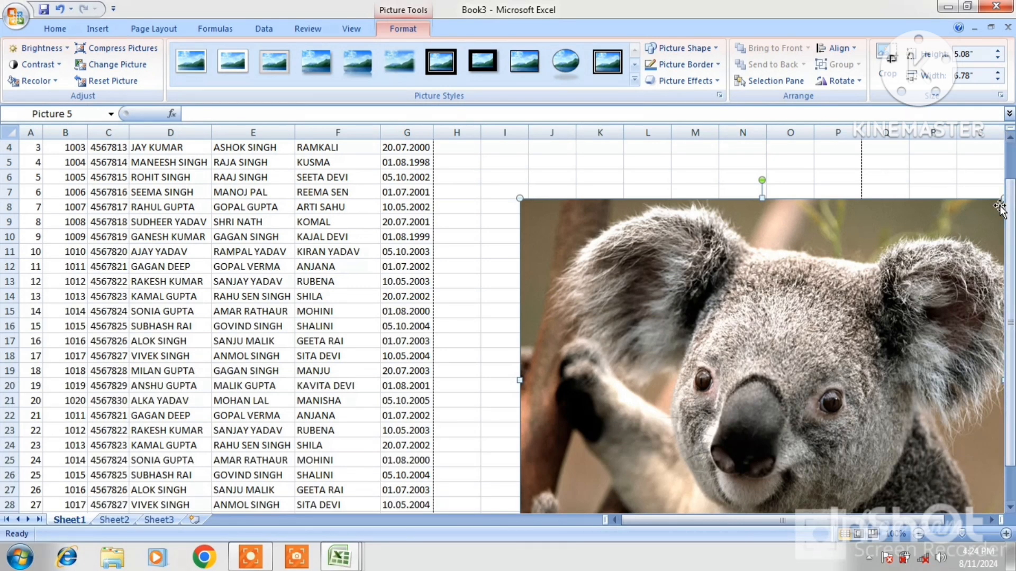
pyautogui.moveTo(1000, 201); pyautogui.dragTo(827, 233)
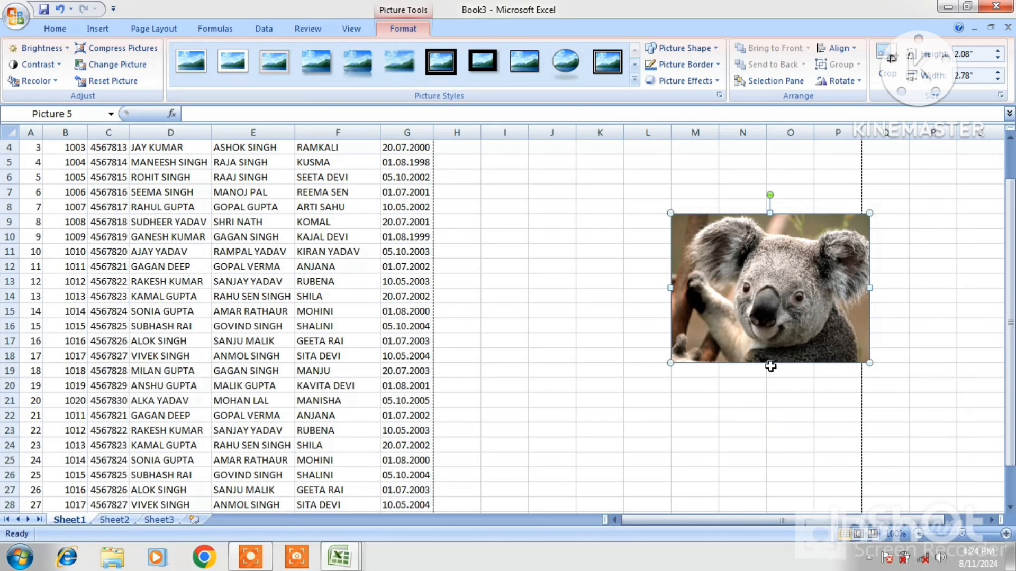
# Stretch the koala picture taller, and place a copy of it to its left at the same height
pyautogui.moveTo(770, 363); pyautogui.dragTo(779, 451)
pyautogui.moveTo(765, 363); pyautogui.dragTo(552, 344)
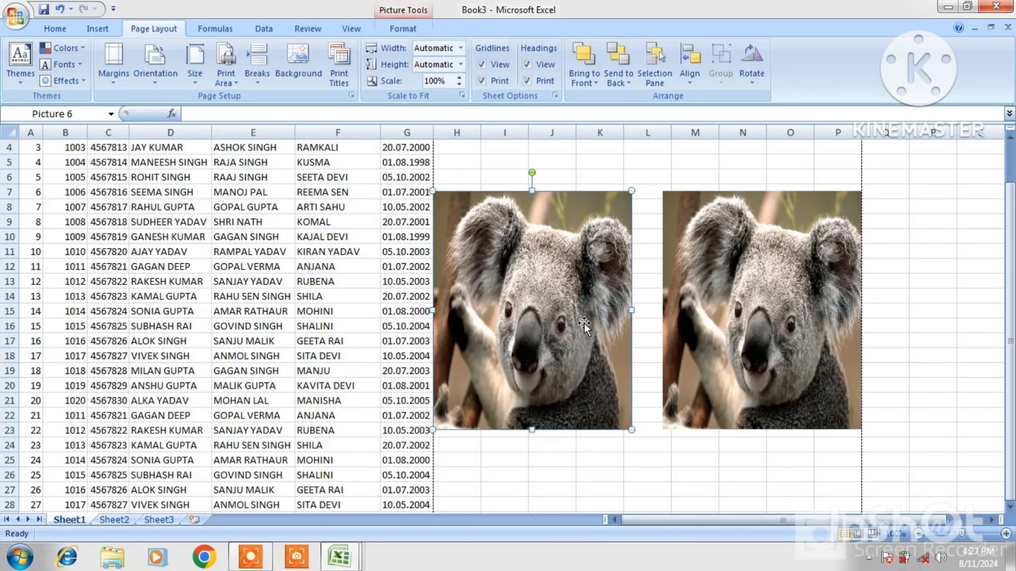
# Flip the left koala picture horizontally, and move it right until it meets the other picture
pyautogui.click(752, 63)
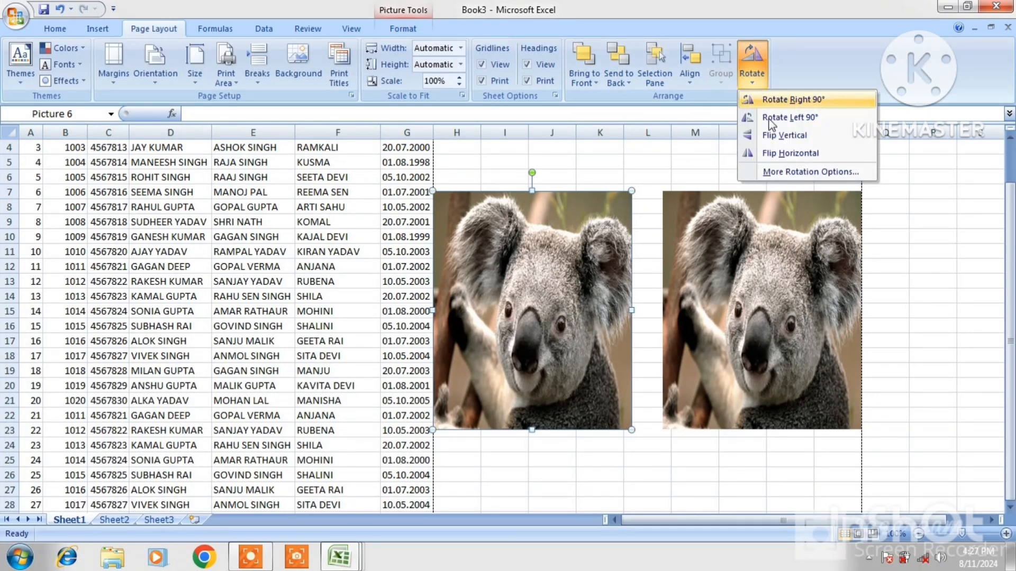
pyautogui.click(780, 151)
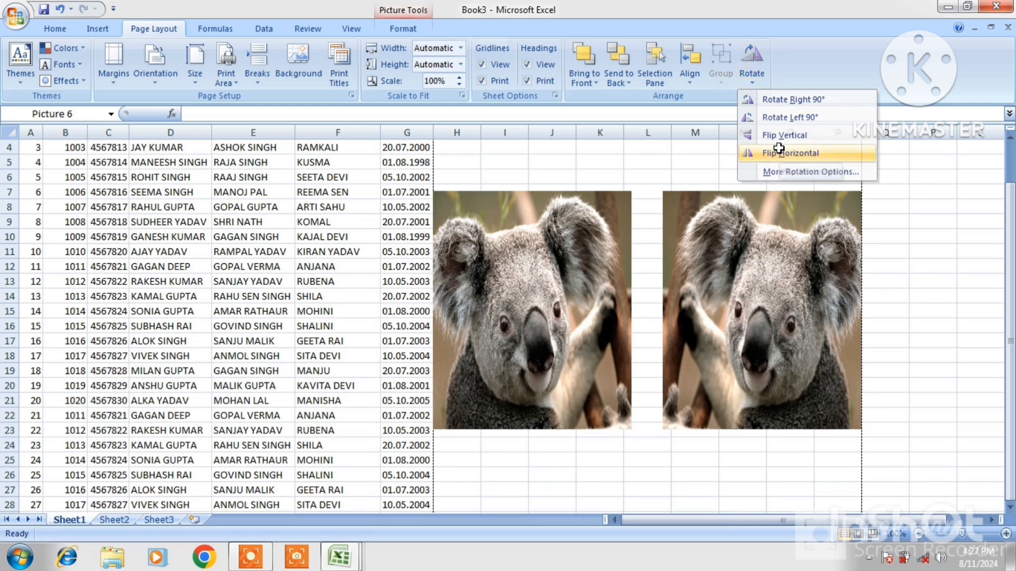
pyautogui.press('Right')
pyautogui.press('Right')
pyautogui.press('Right')
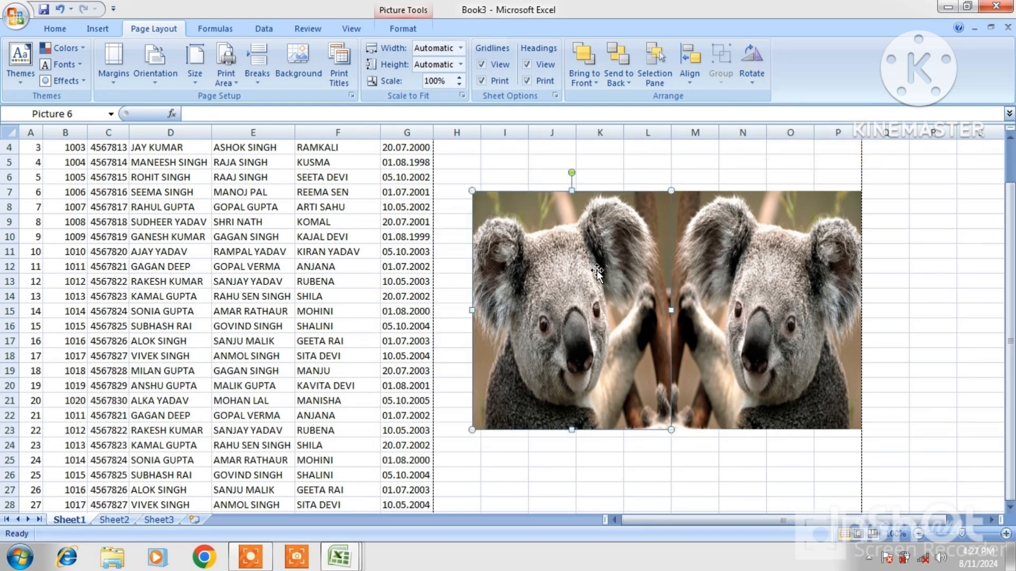
# Shift the left koala picture away from the other one, and move it back until the two pictures meet
pyautogui.press('Left')
pyautogui.press('Left')
pyautogui.press('Left')
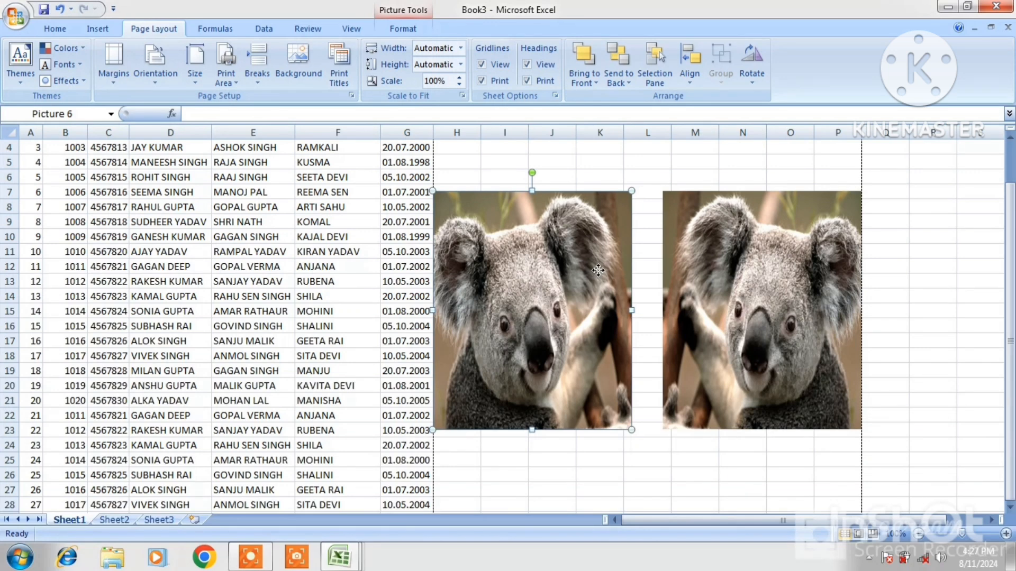
pyautogui.moveTo(598, 271); pyautogui.dragTo(603, 272)
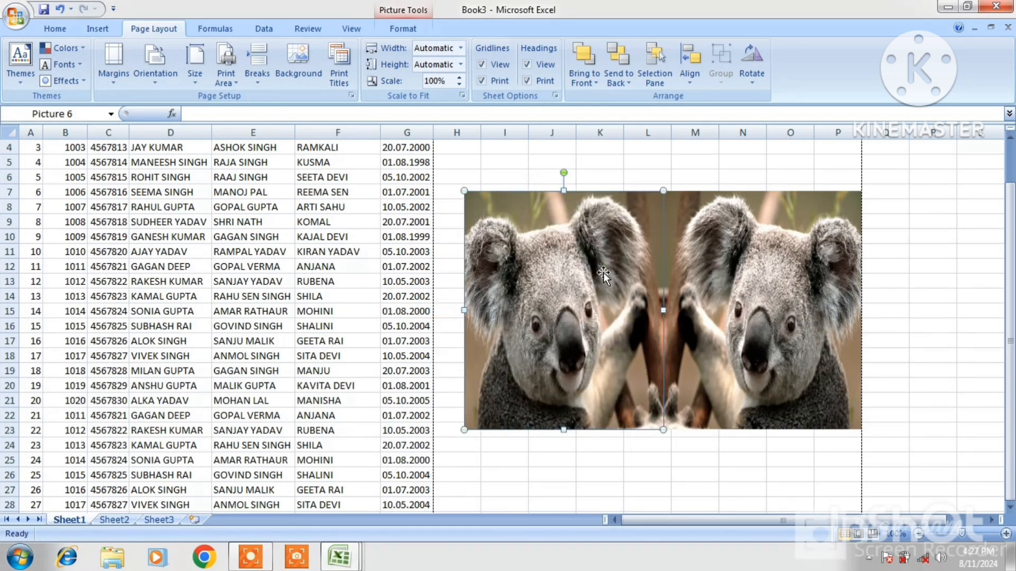
pyautogui.click(926, 403)
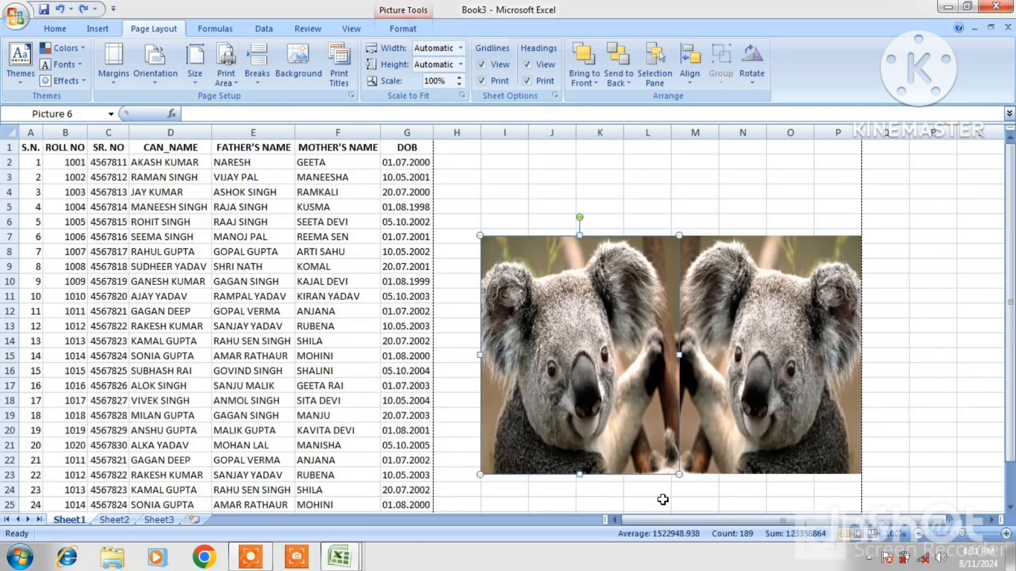
# Select both koala pictures and group them into a single object
pyautogui.keyDown('ctrl'); pyautogui.click(700, 373); pyautogui.keyUp('ctrl')
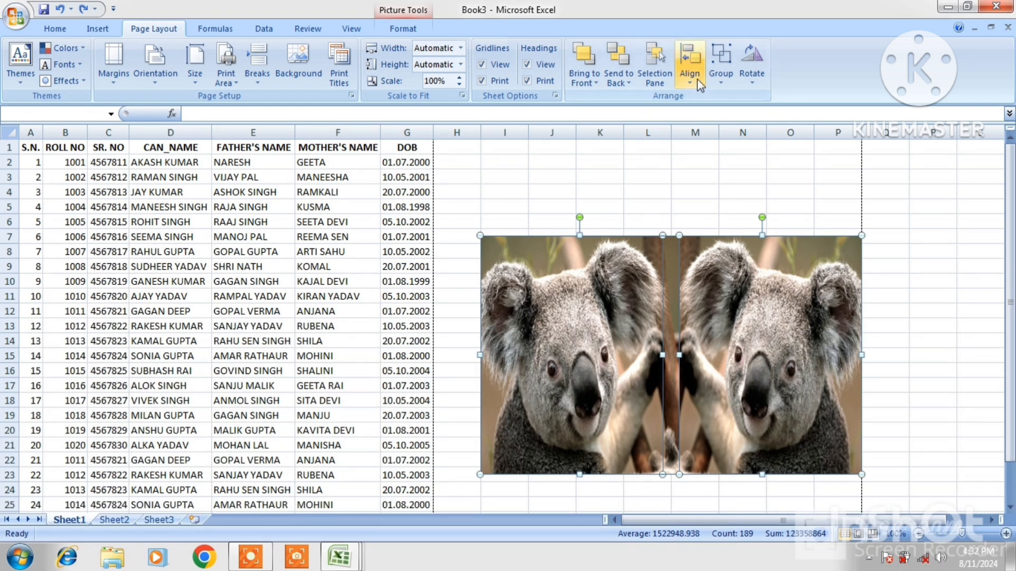
pyautogui.click(721, 74)
pyautogui.click(732, 102)
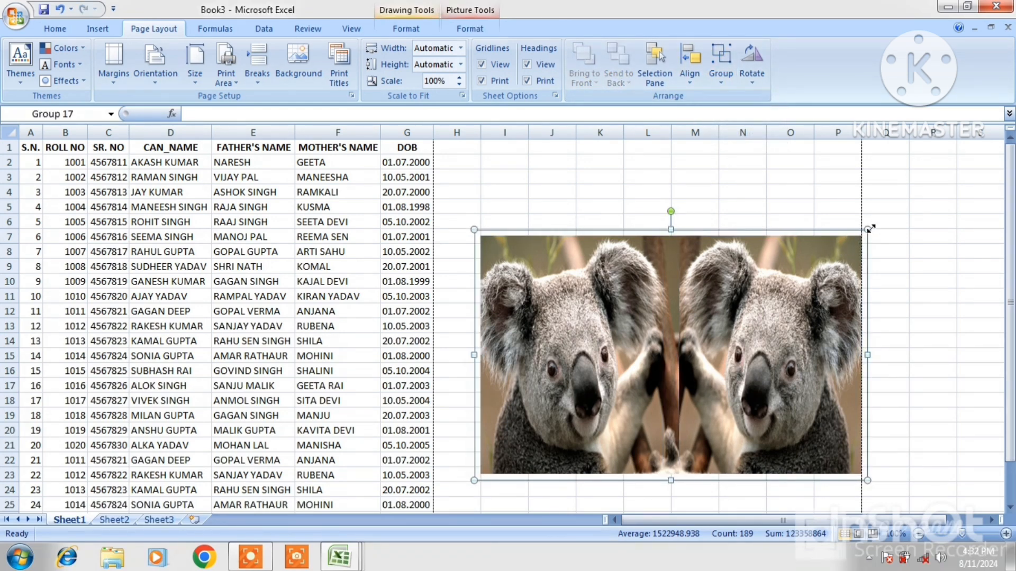
# Shrink the koala group and move it beside the data table so it spans columns H to K, about rows 2 to 11
pyautogui.moveTo(869, 228); pyautogui.dragTo(669, 282)
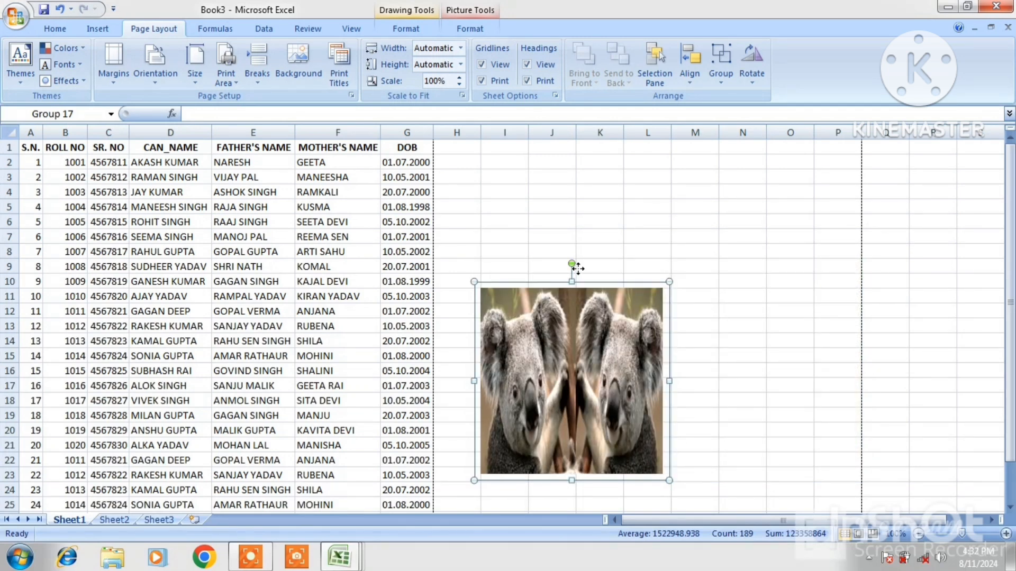
pyautogui.moveTo(576, 269); pyautogui.dragTo(582, 233)
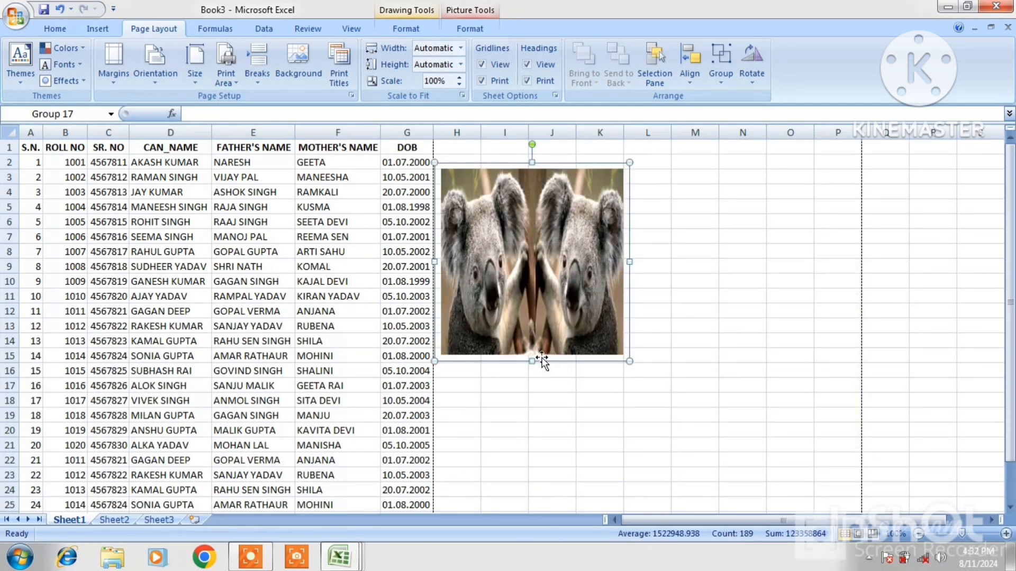
pyautogui.moveTo(531, 362); pyautogui.dragTo(534, 302)
pyautogui.click(669, 310)
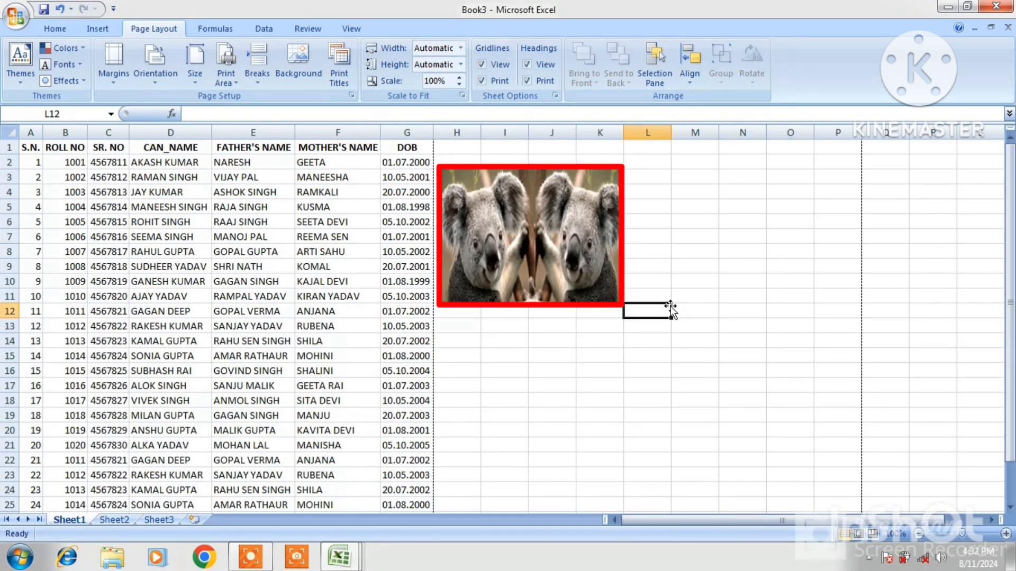
pyautogui.click(648, 388)
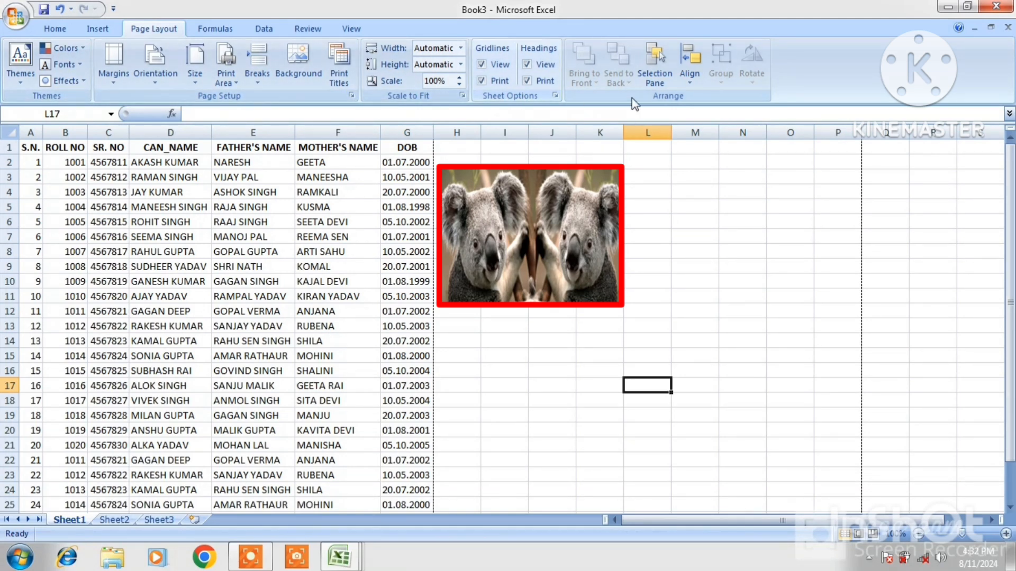
pyautogui.click(662, 224)
pyautogui.click(396, 327)
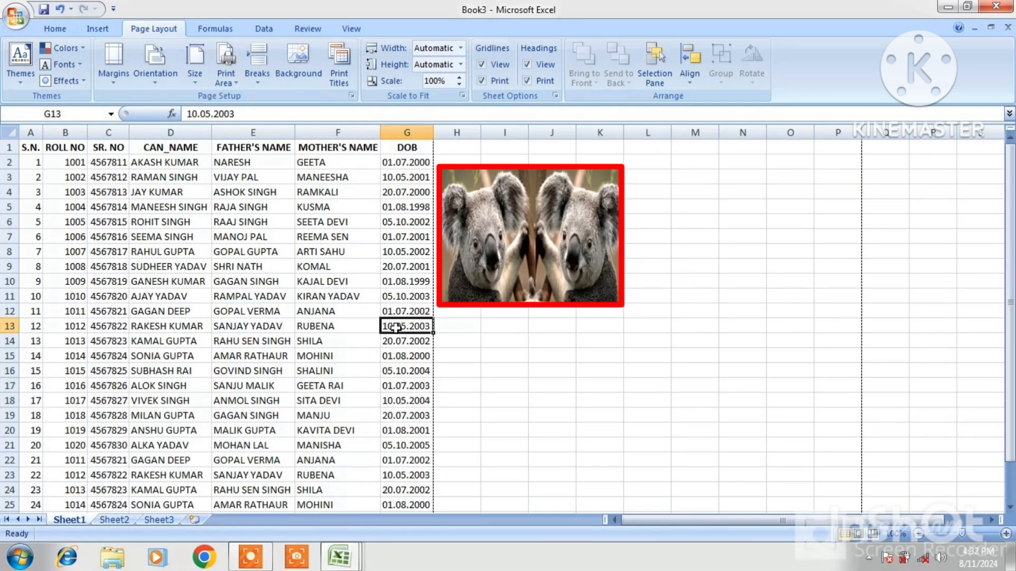